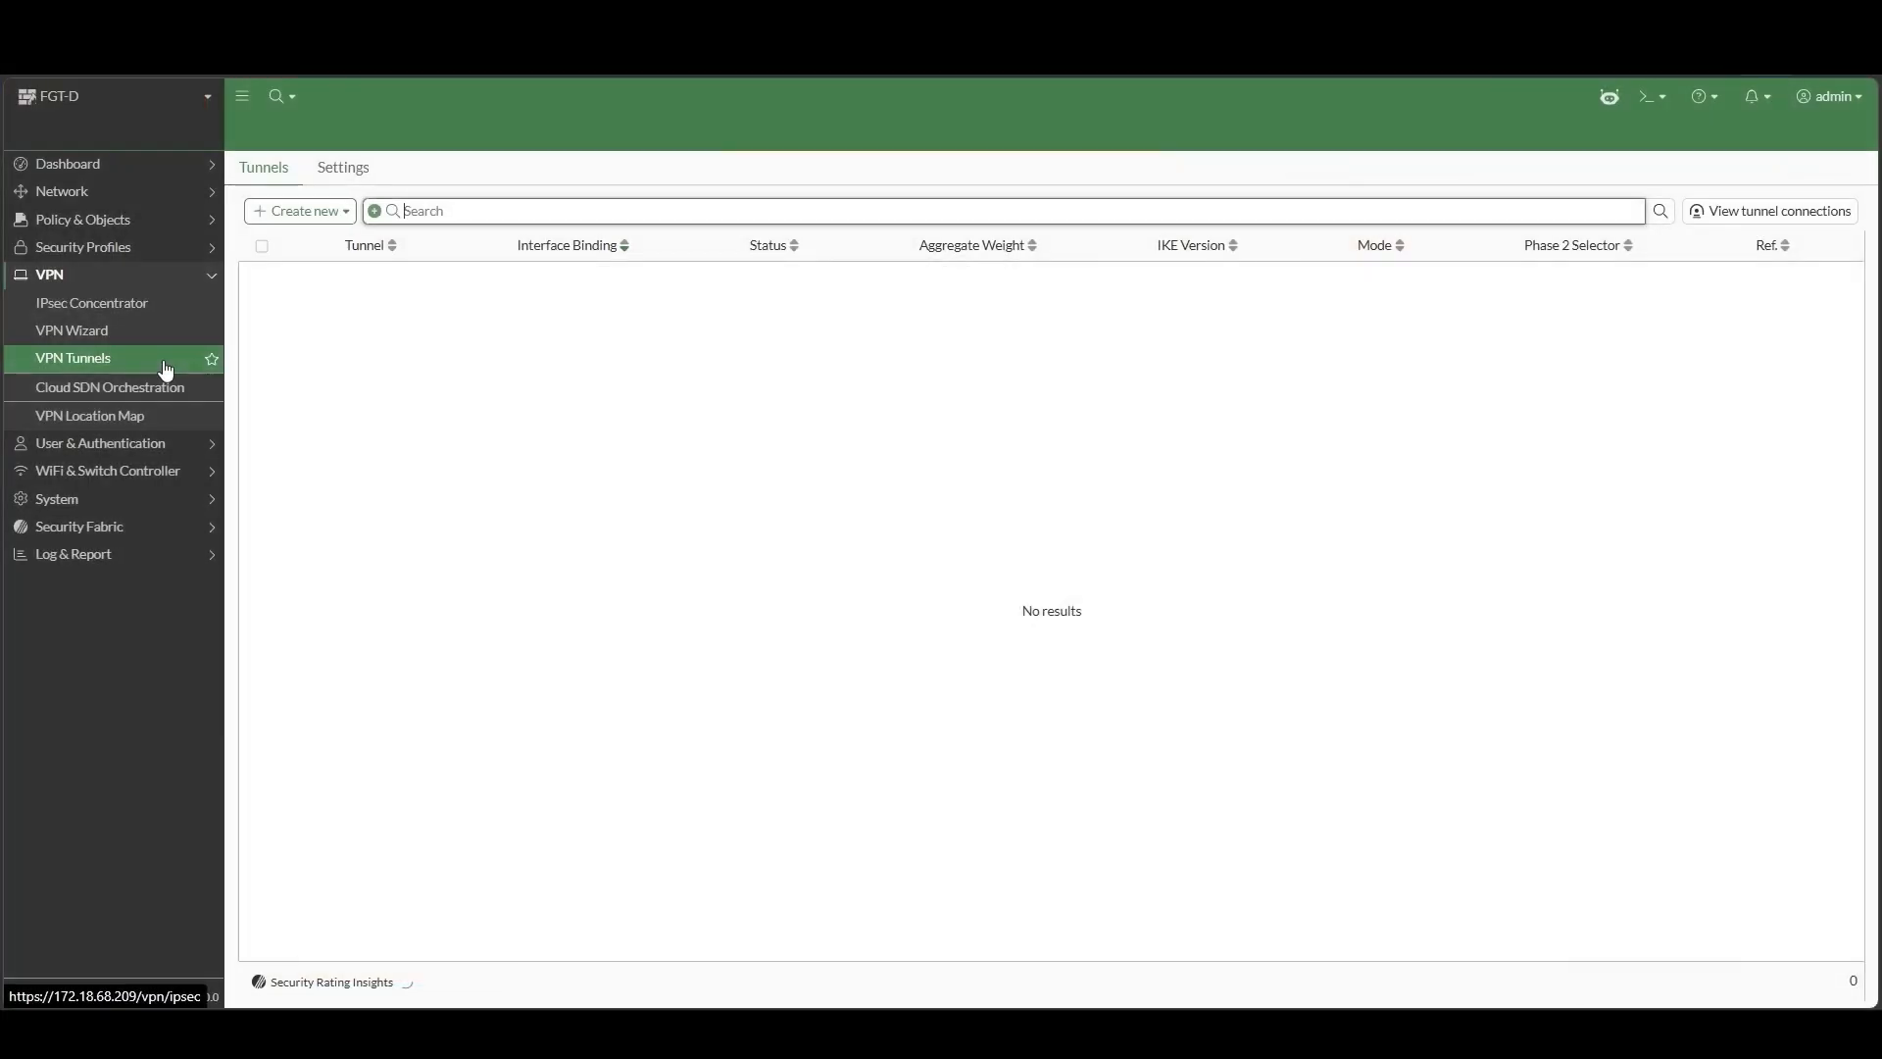
Enable IPsec VPN negotiation over TCP with TLS on port 443 and apply the settings
{"action": "left_click", "coordinate": [356, 178]}
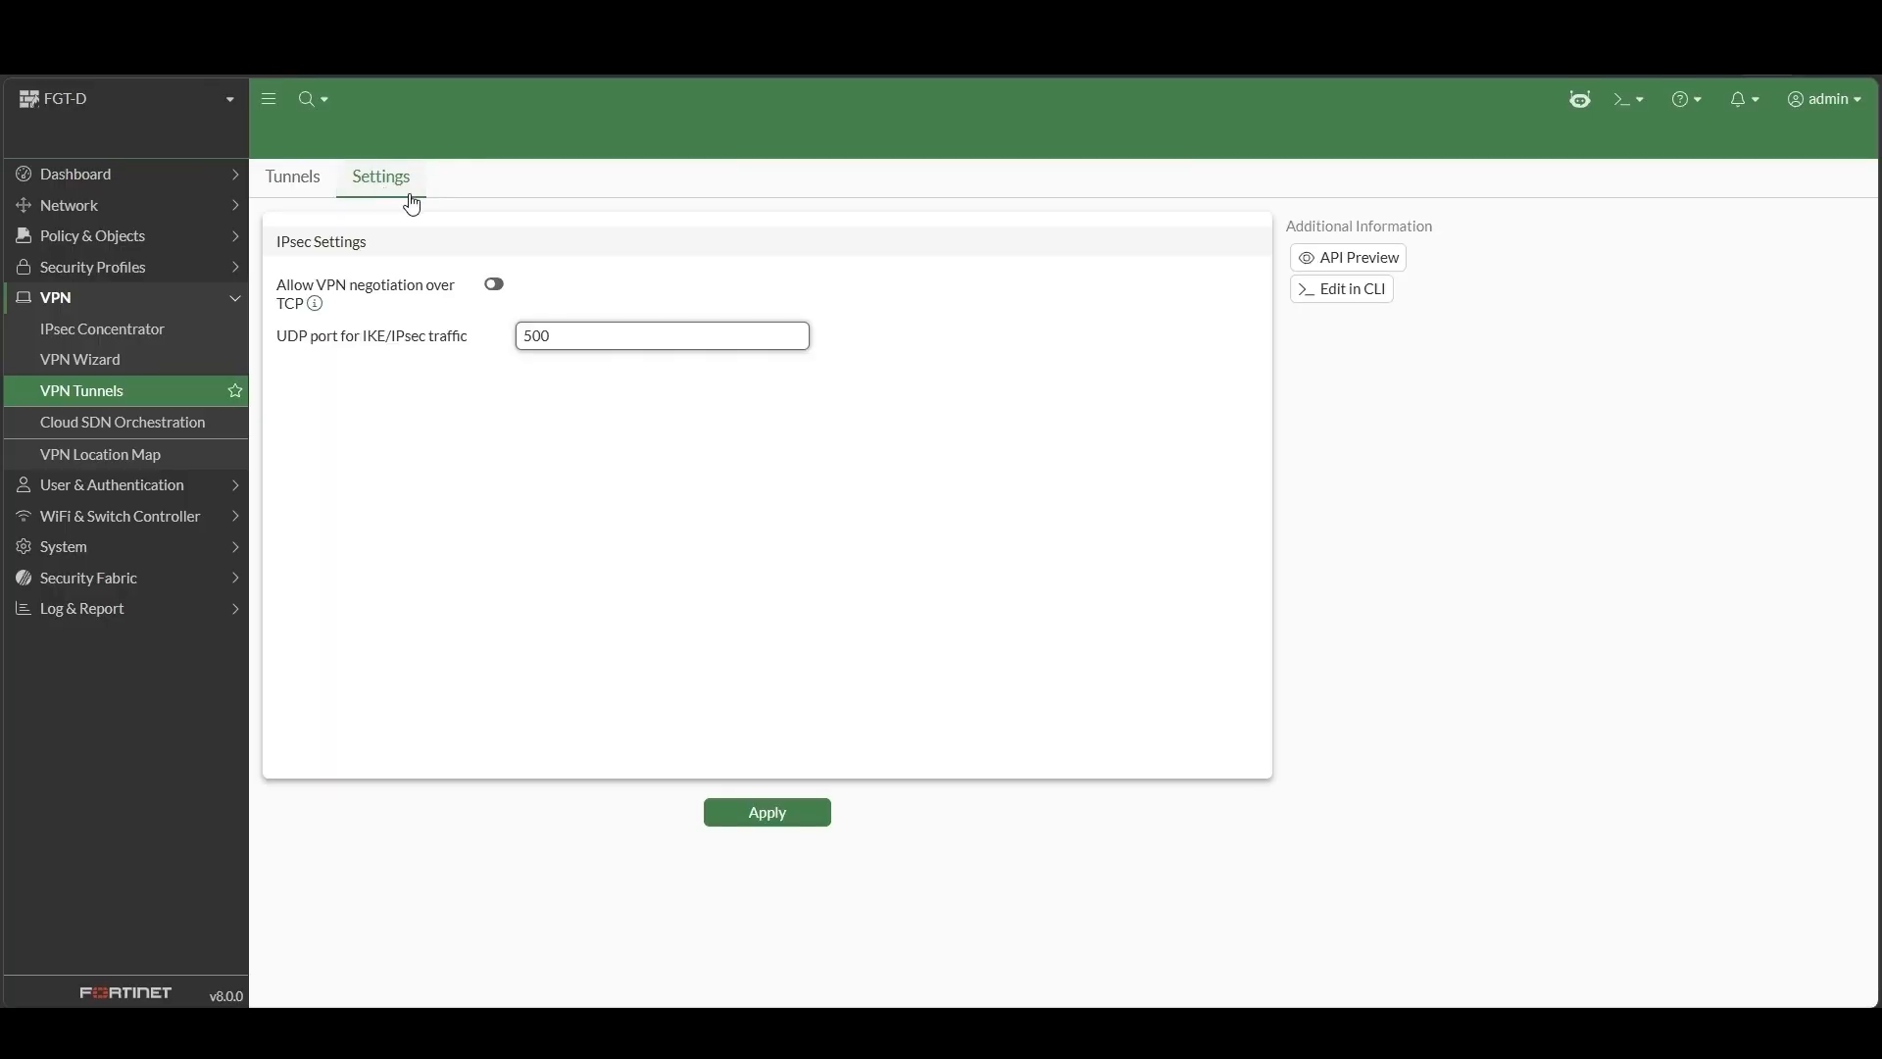
{"action": "left_click", "coordinate": [503, 286]}
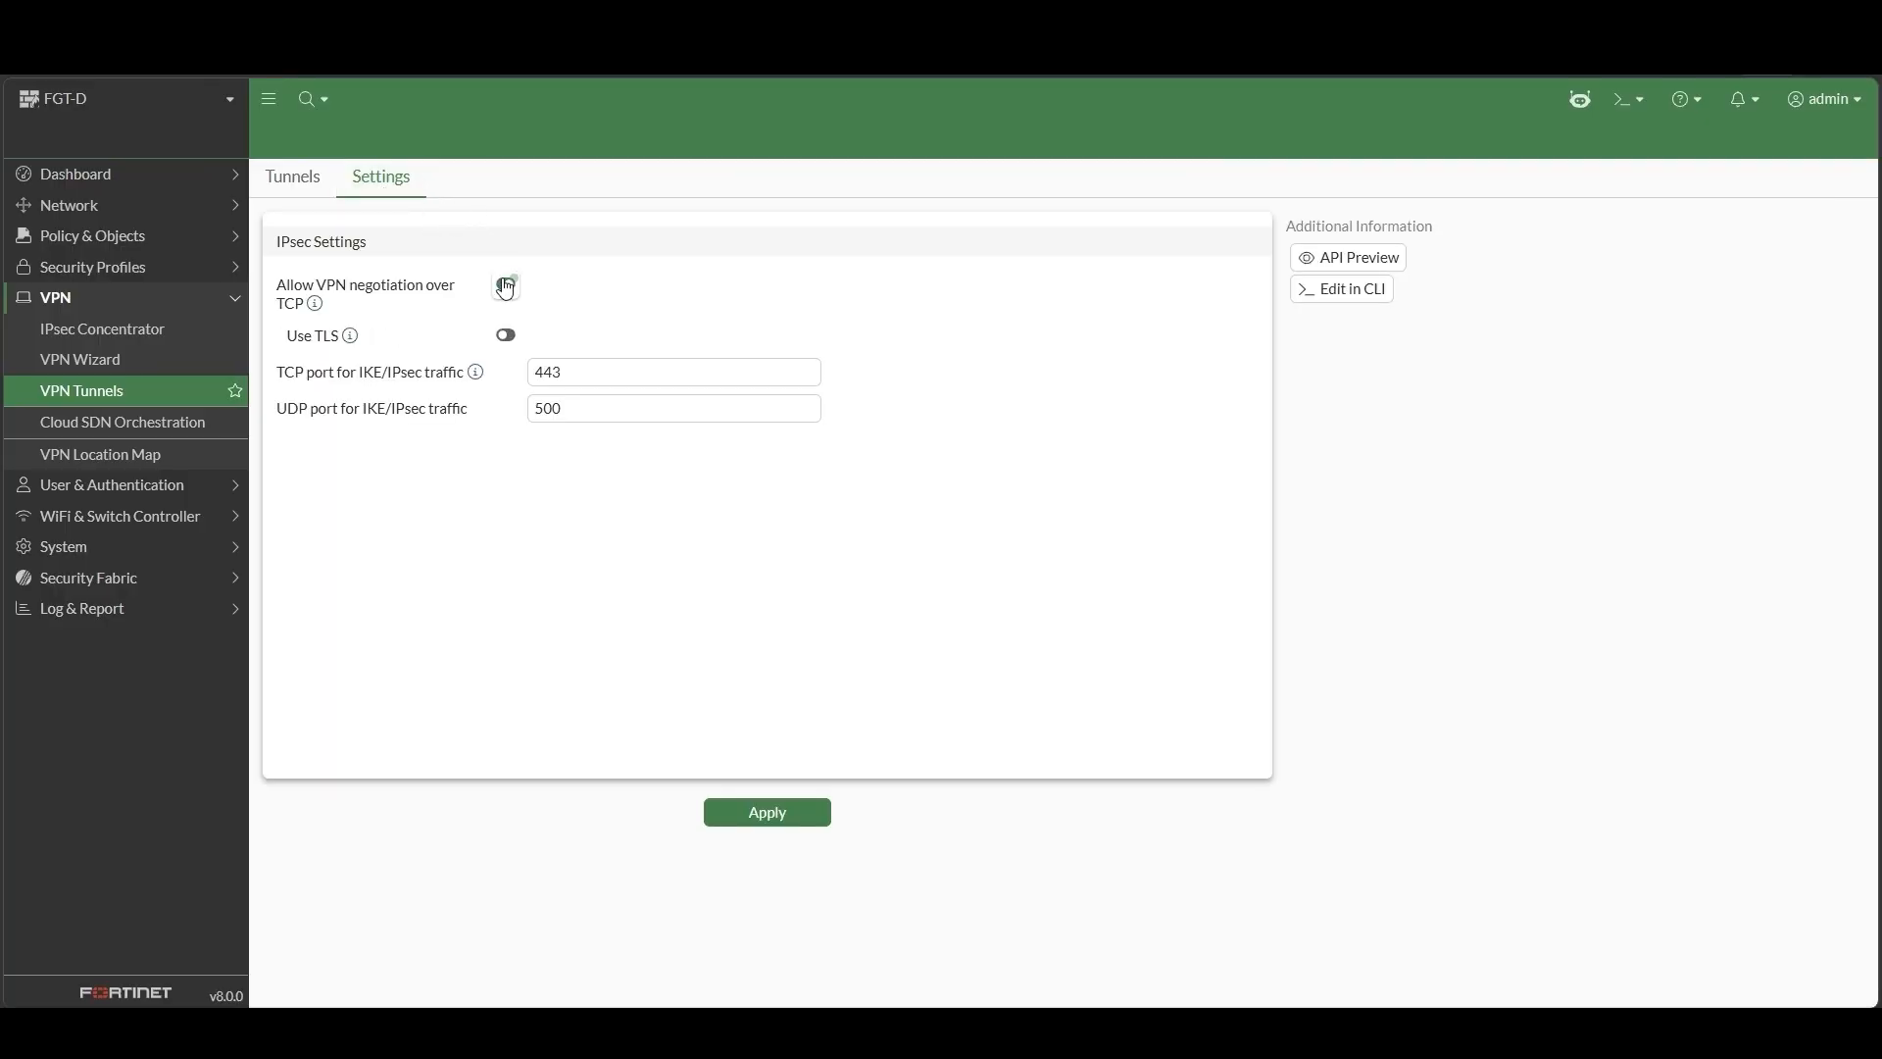
{"action": "left_click", "coordinate": [512, 338]}
{"action": "left_click", "coordinate": [818, 820]}
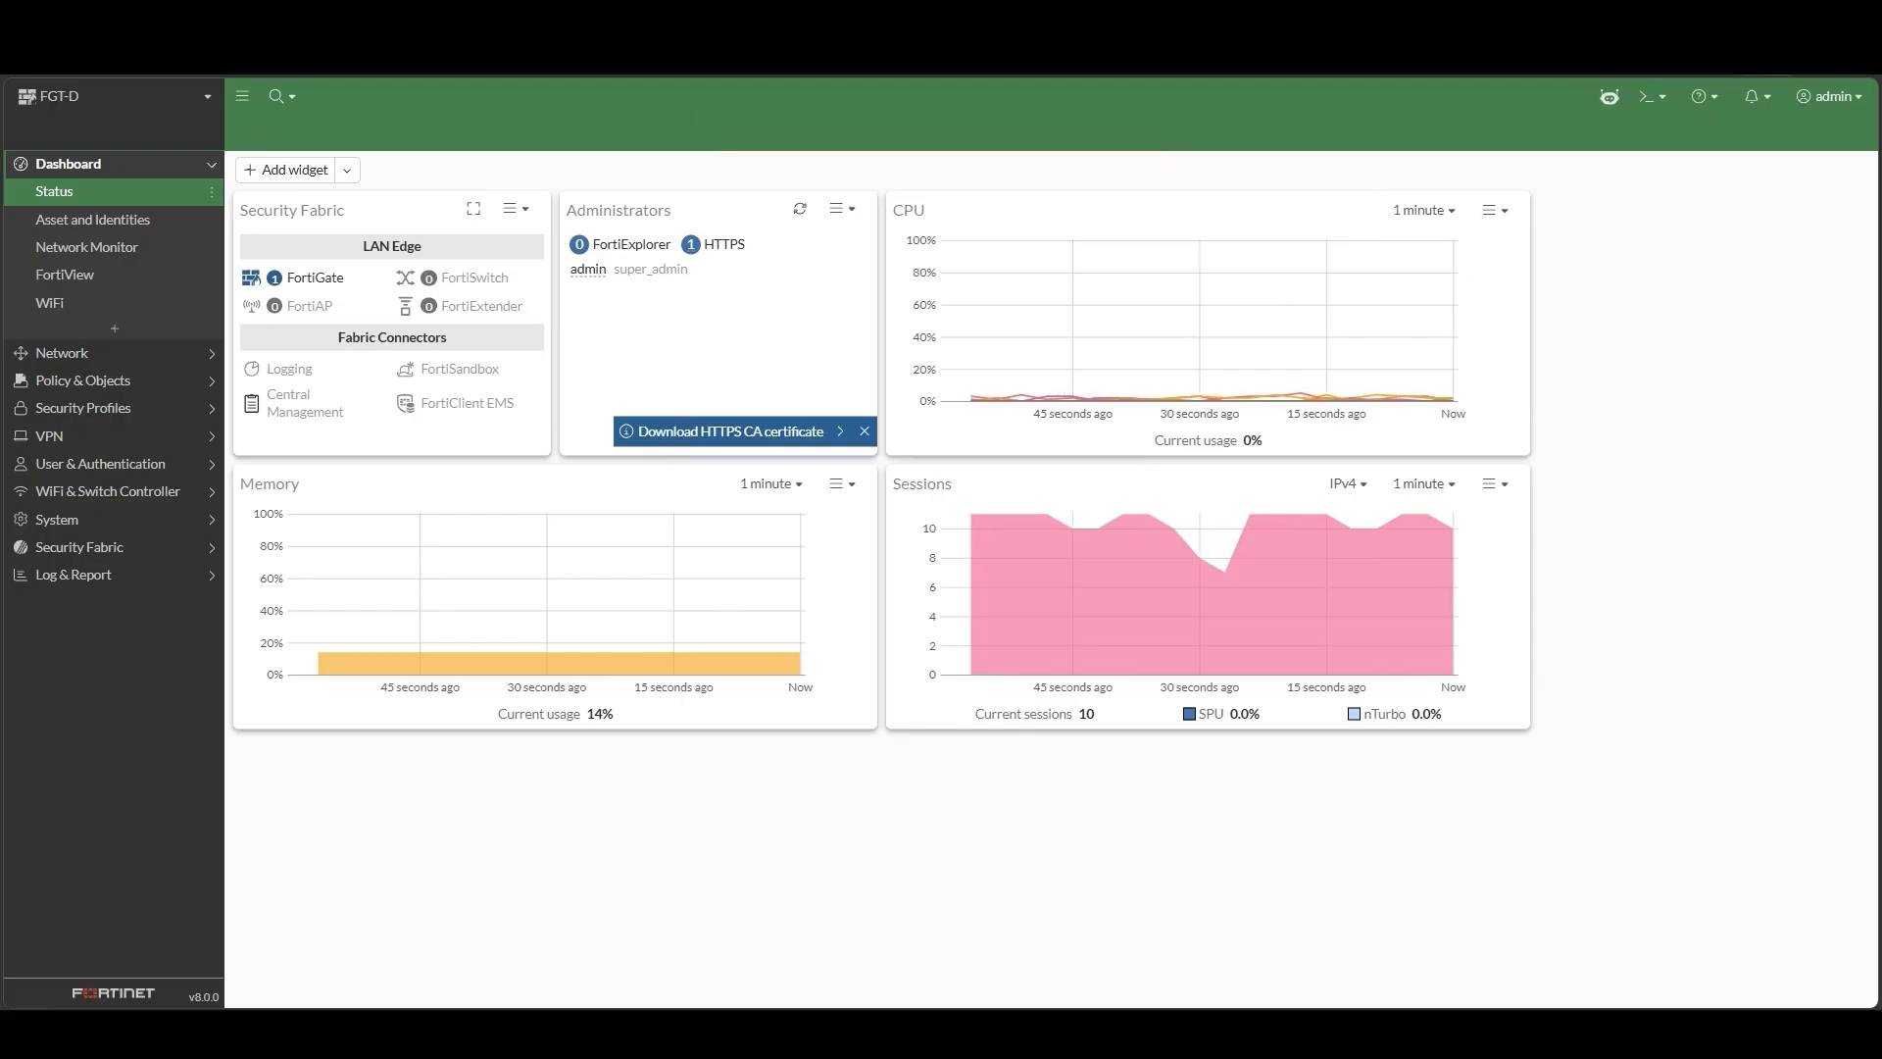
Start a site-to-site VPN Wizard tunnel named Vancouver-HQ
{"action": "left_click", "coordinate": [58, 435]}
{"action": "left_click", "coordinate": [134, 344]}
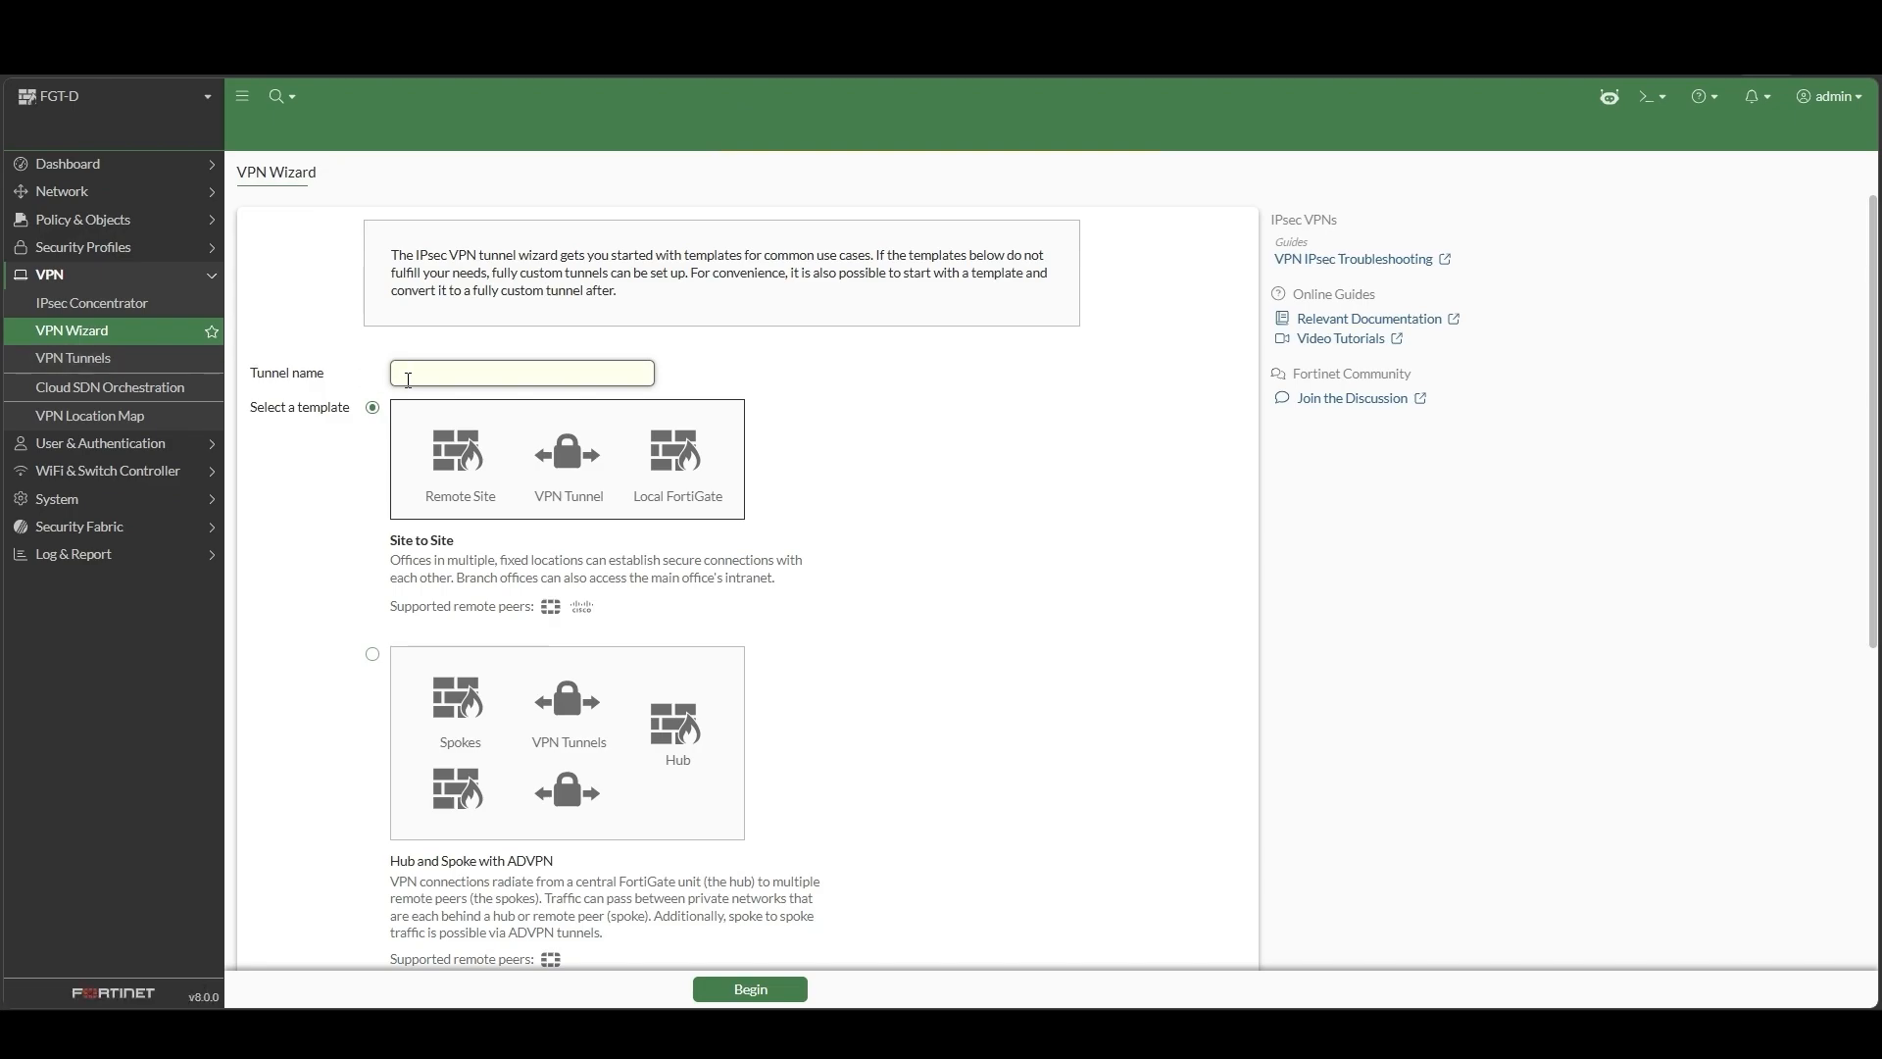
{"action": "type", "text": "Vancouver-HQ"}
{"action": "left_click", "coordinate": [784, 985]}
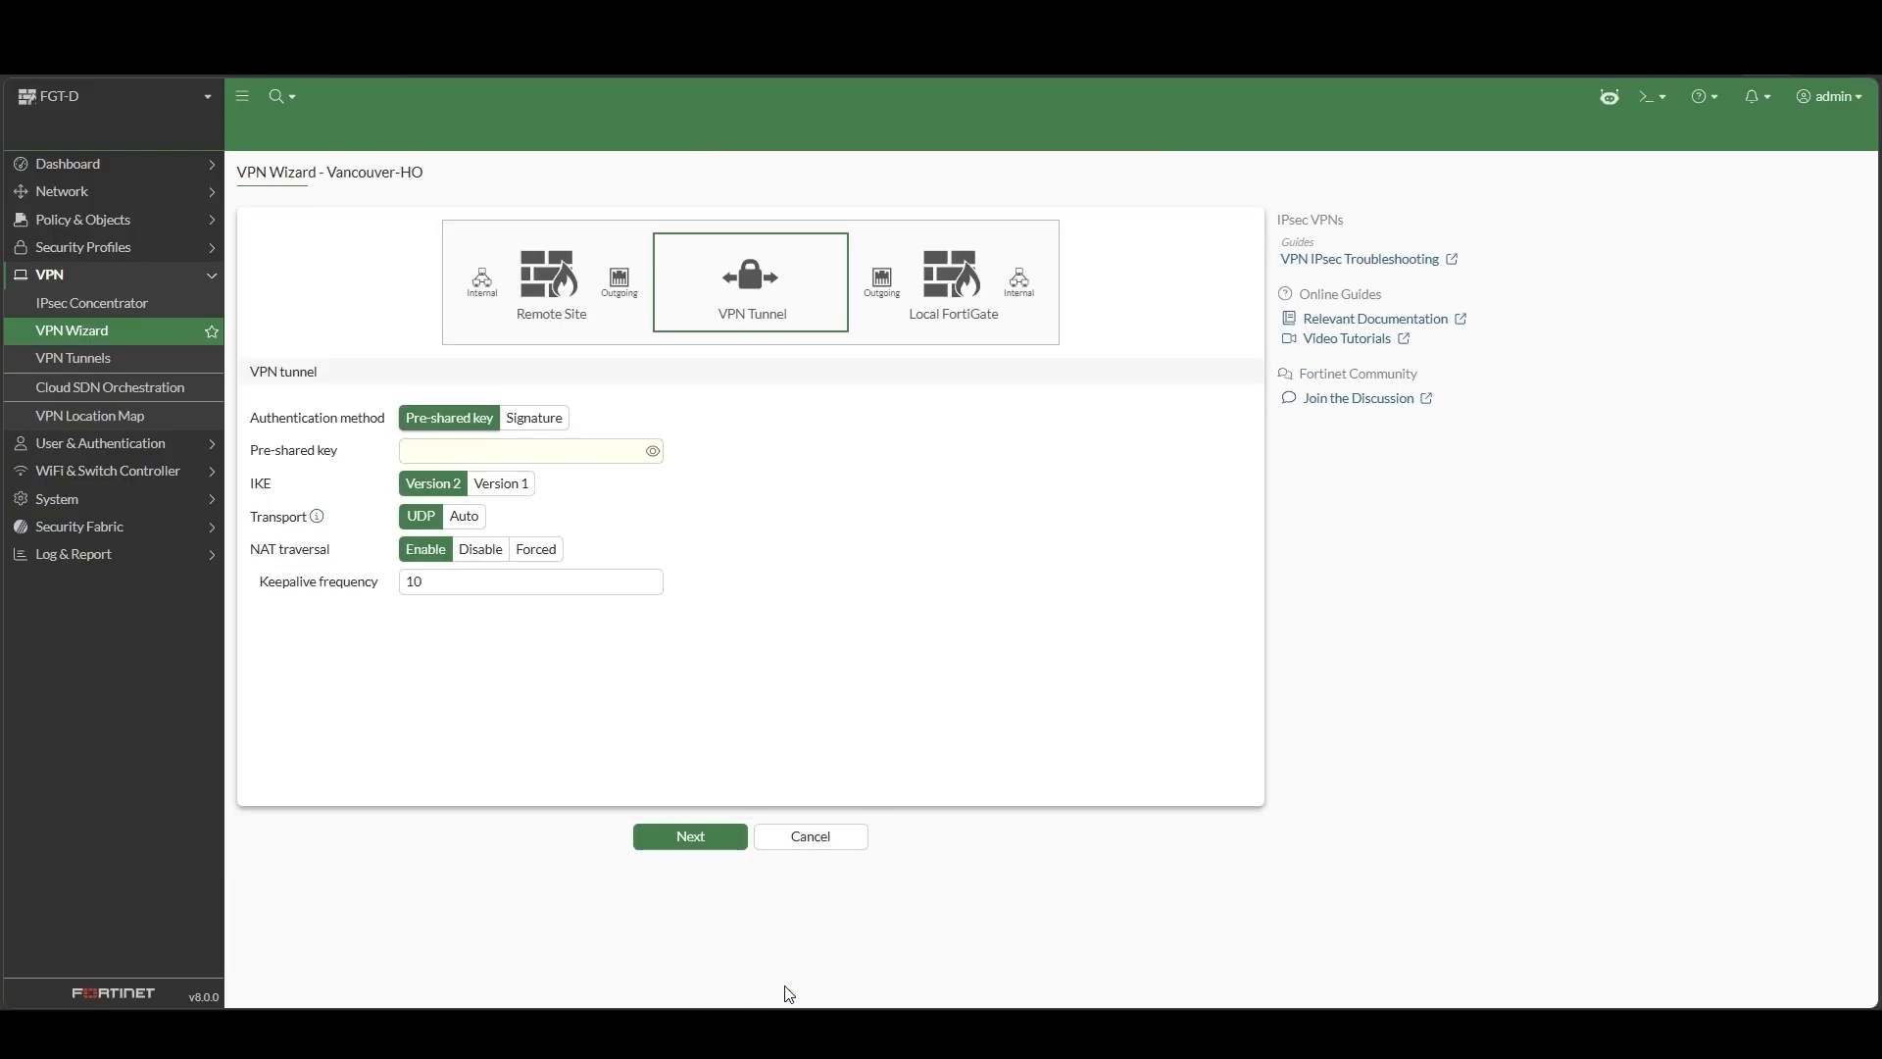
Enter the pre-shared key and set Transport to Auto
{"action": "left_click", "coordinate": [621, 457]}
{"action": "type", "text": "f"}
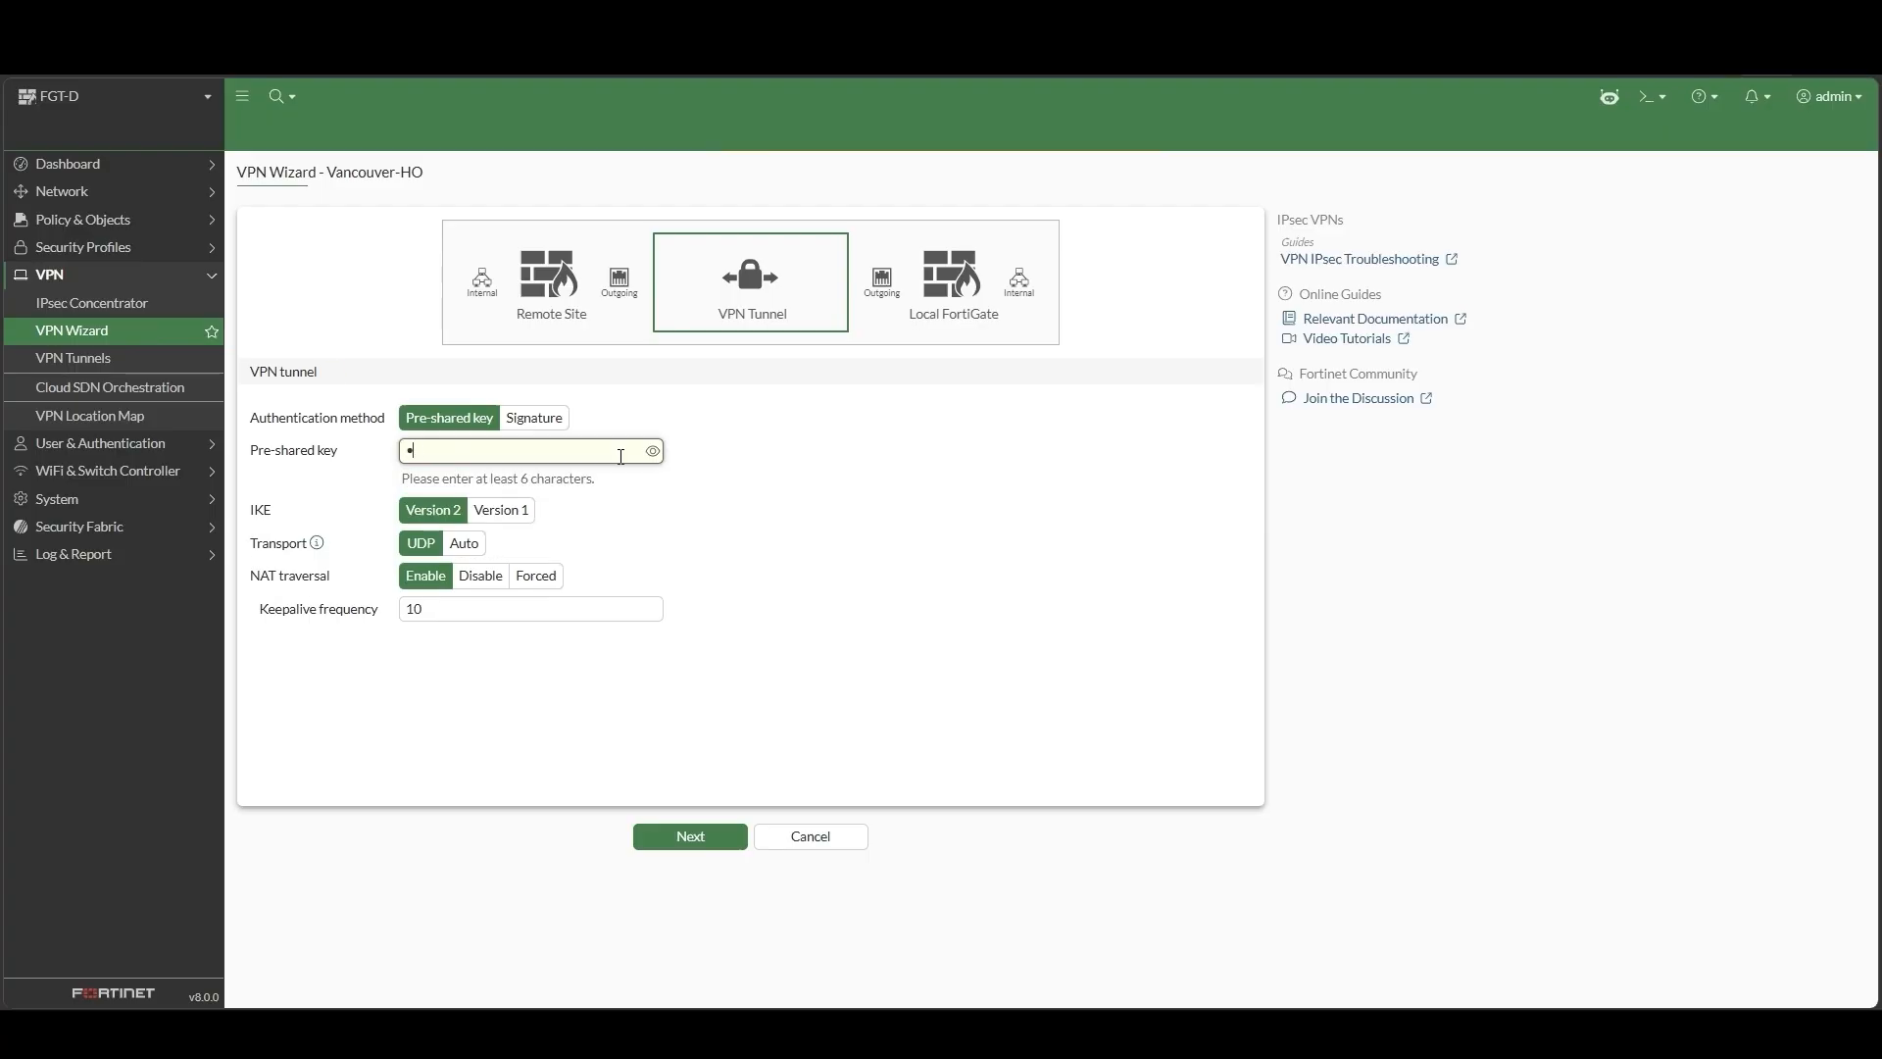
{"action": "type", "text": "ortin"}
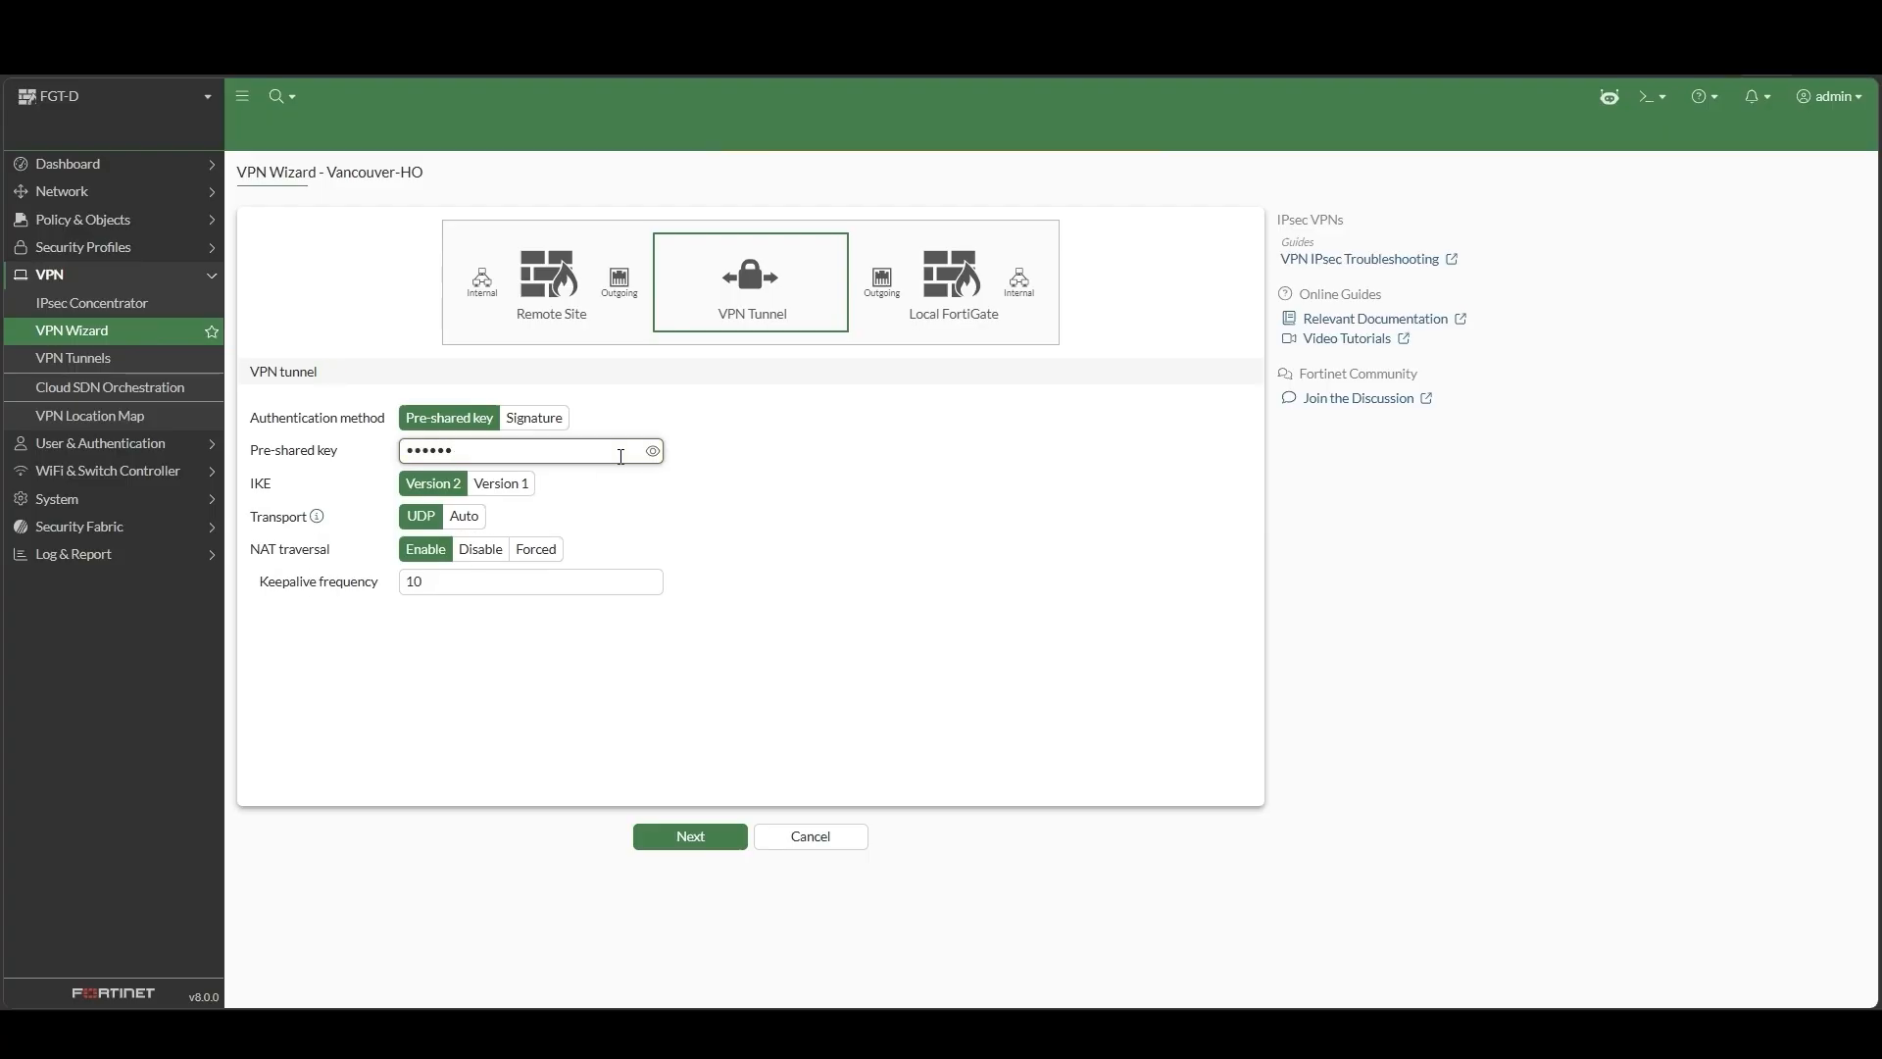
{"action": "left_click", "coordinate": [464, 516]}
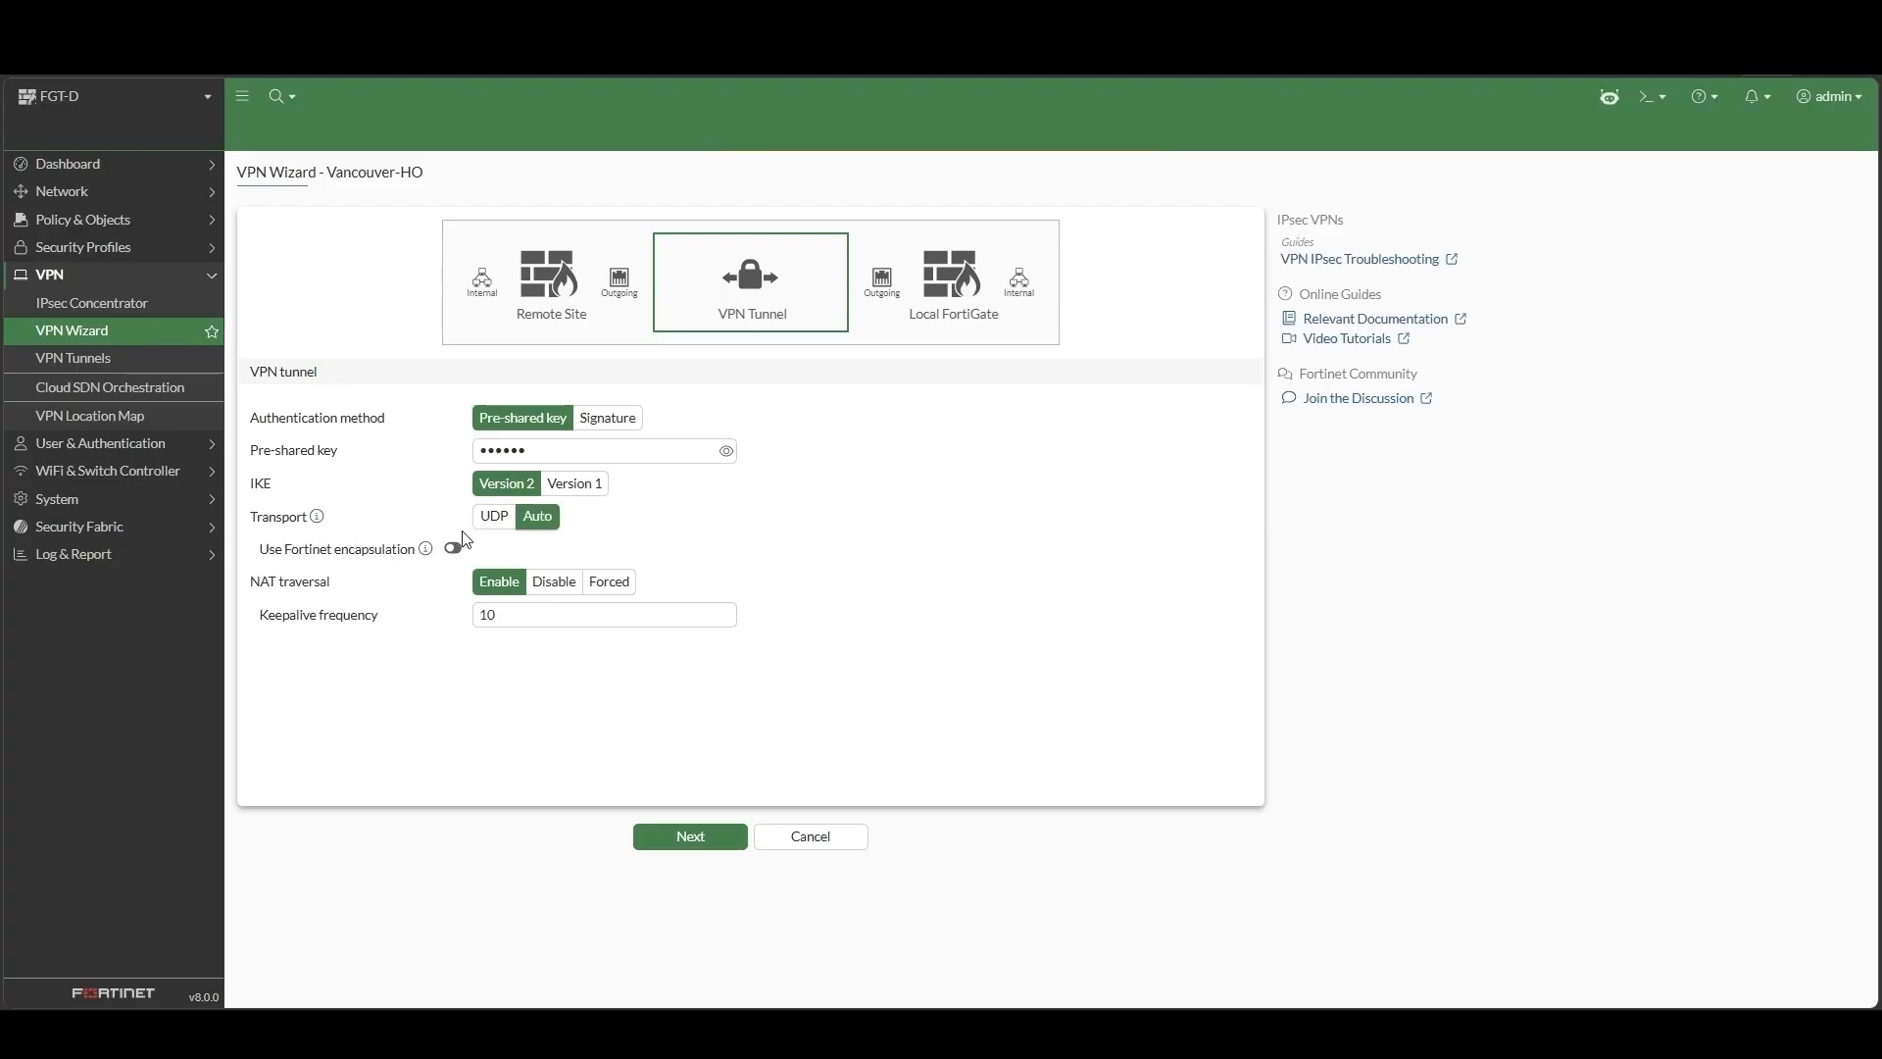
{"action": "left_click", "coordinate": [693, 841]}
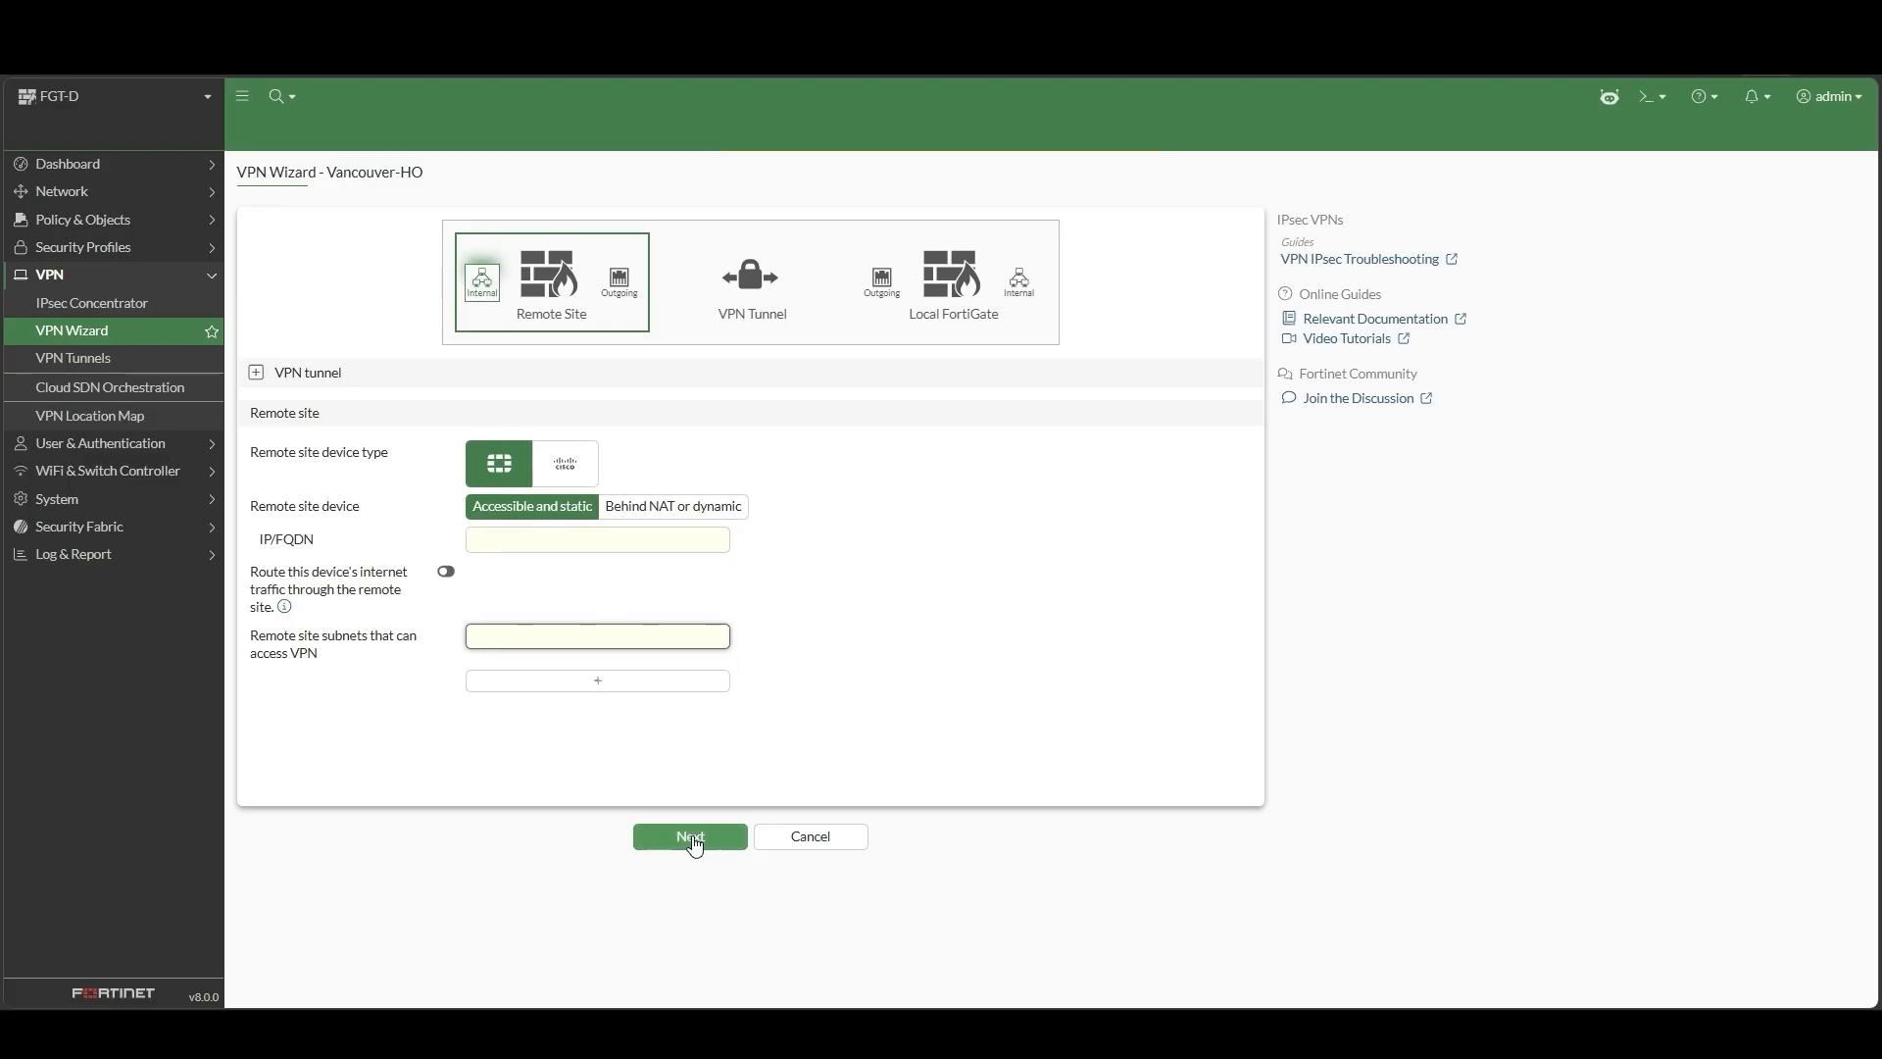
Mark the remote site as behind NAT or dynamic with subnets 192.168.4.0/24 and 10.1.10.0/24
{"action": "left_click", "coordinate": [642, 521]}
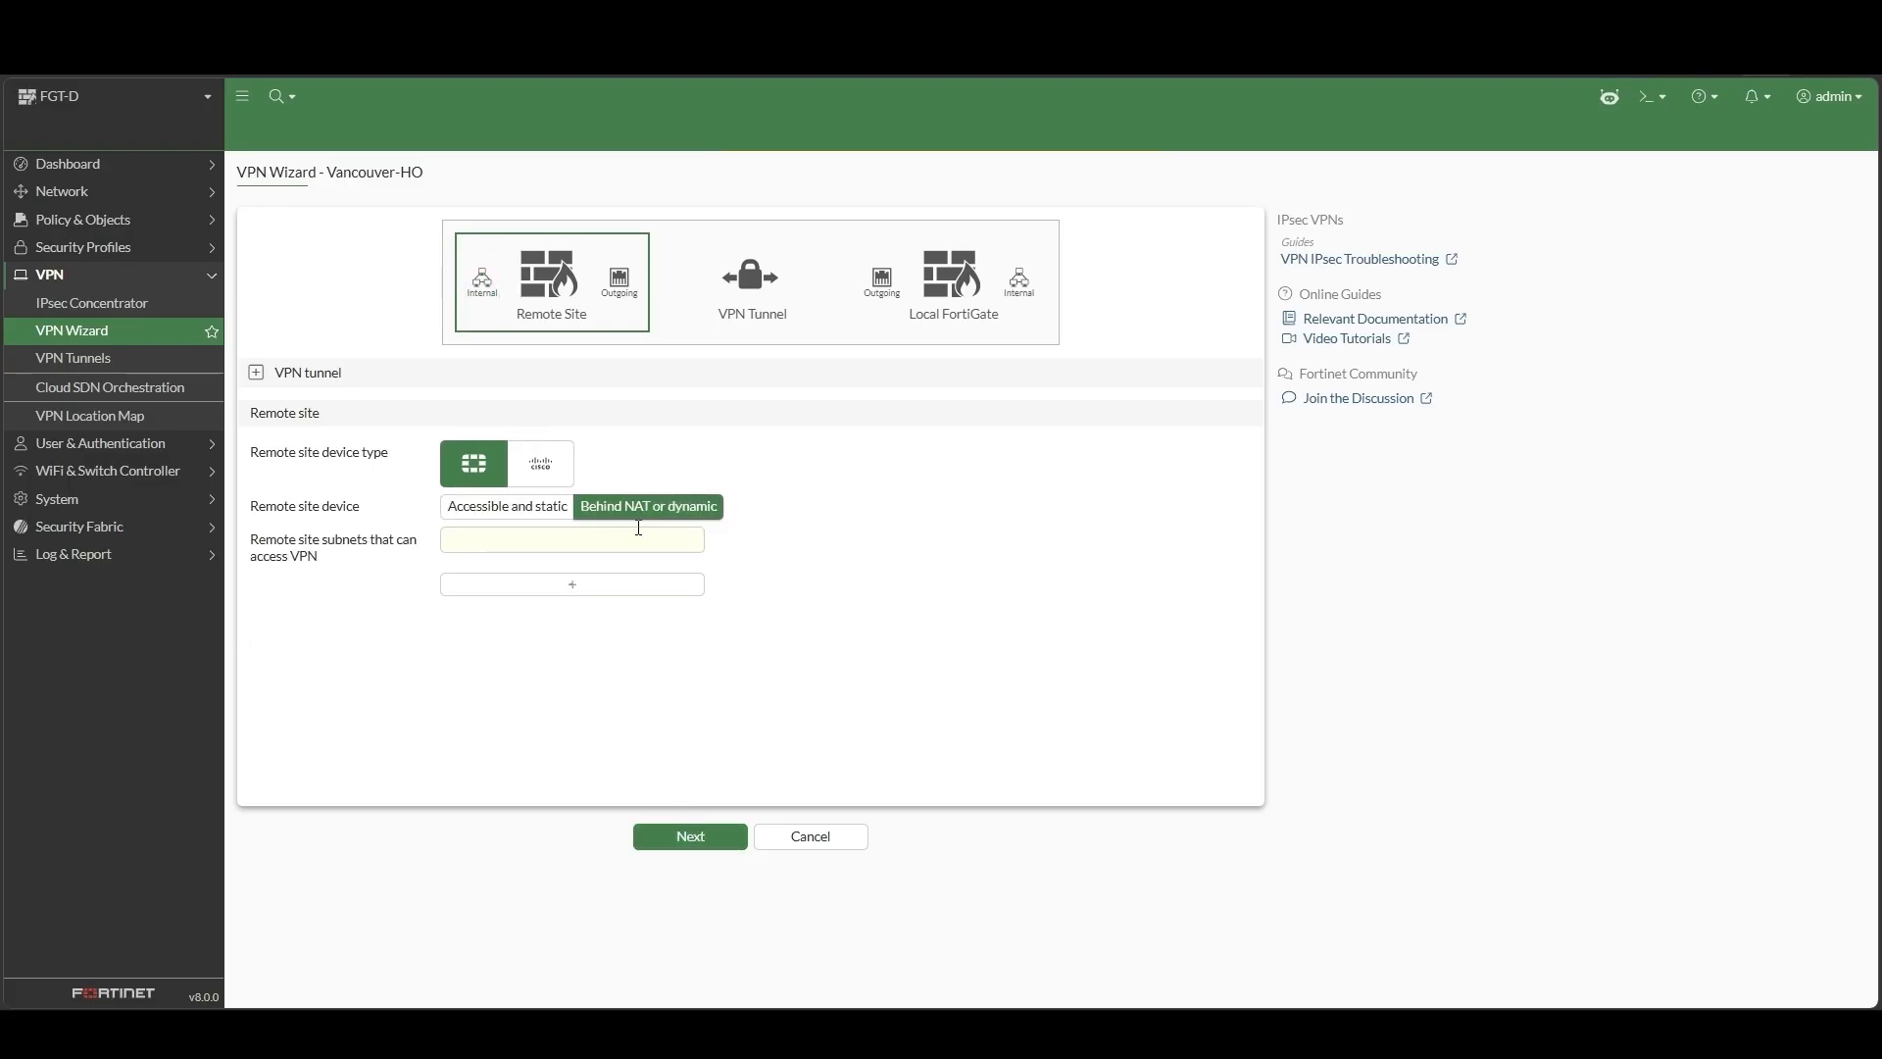
{"action": "left_click", "coordinate": [638, 541]}
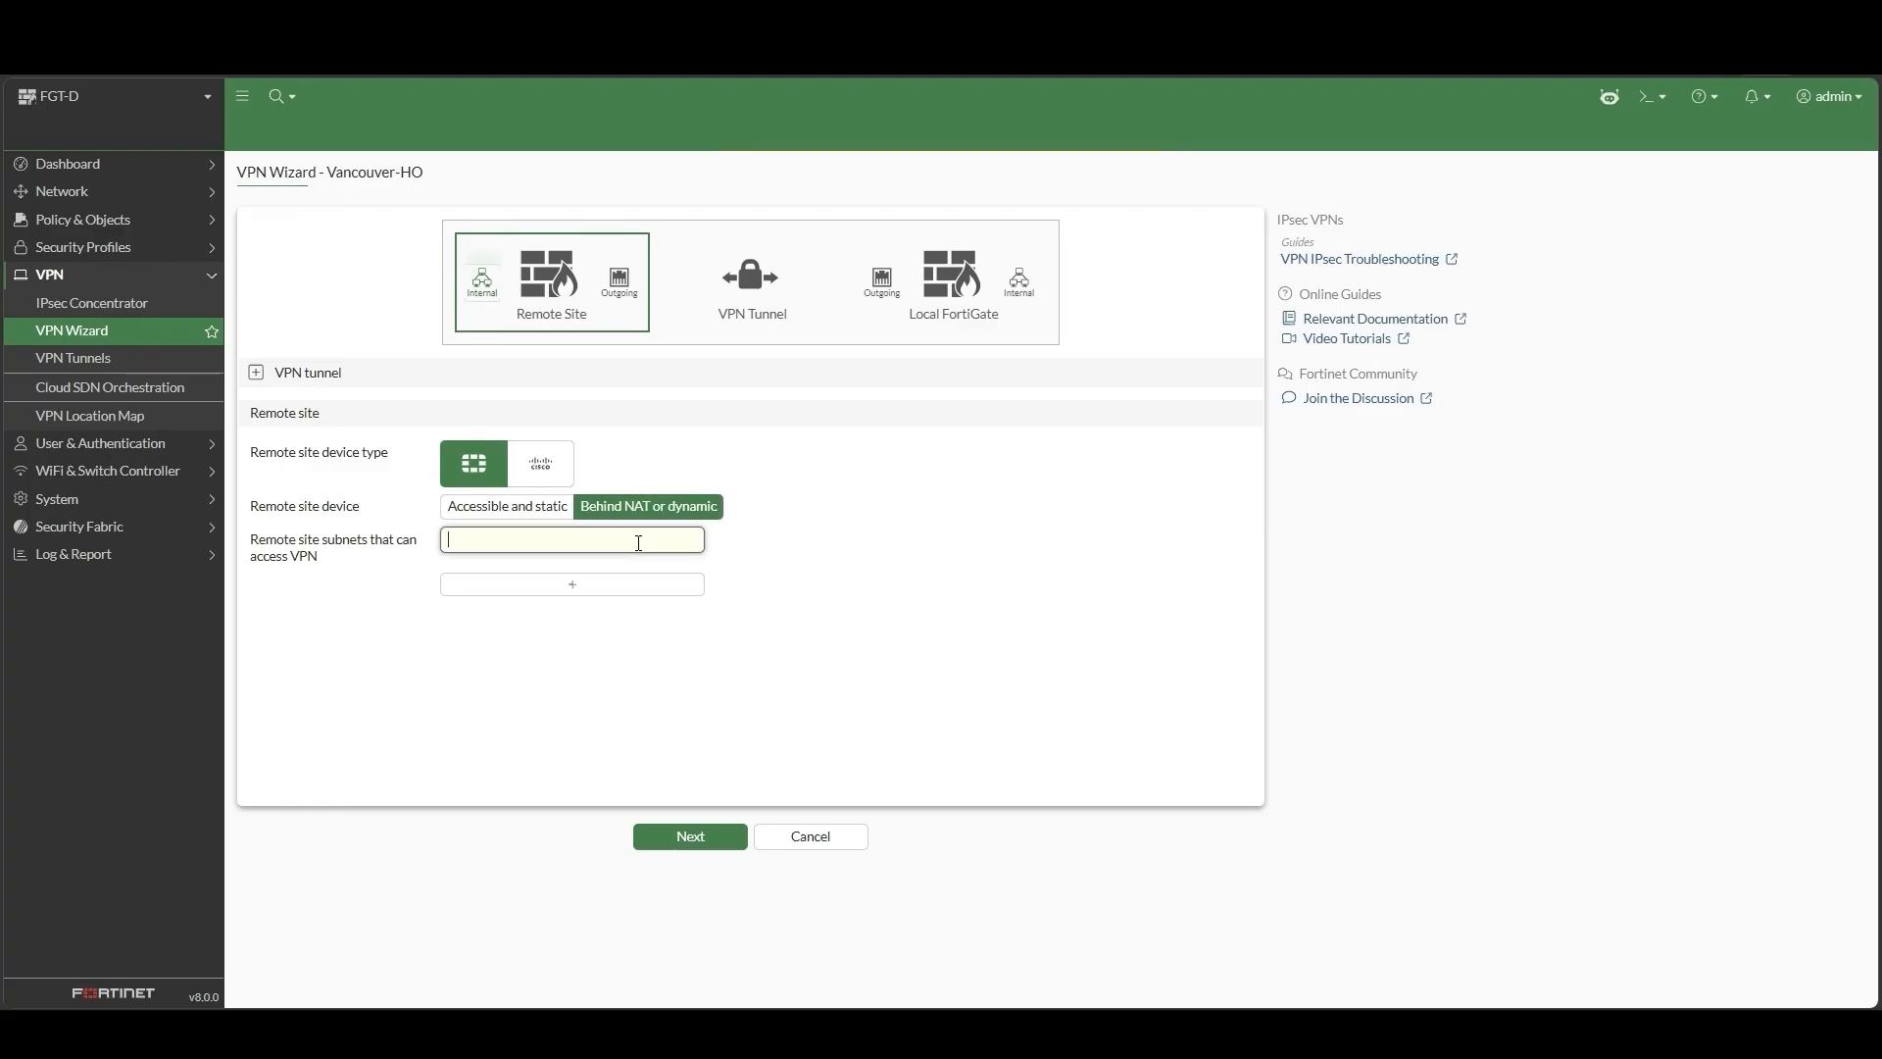
{"action": "type", "text": "192.168.4.0/24"}
{"action": "left_click", "coordinate": [580, 588]}
{"action": "type", "text": "10.1.100.0/24"}
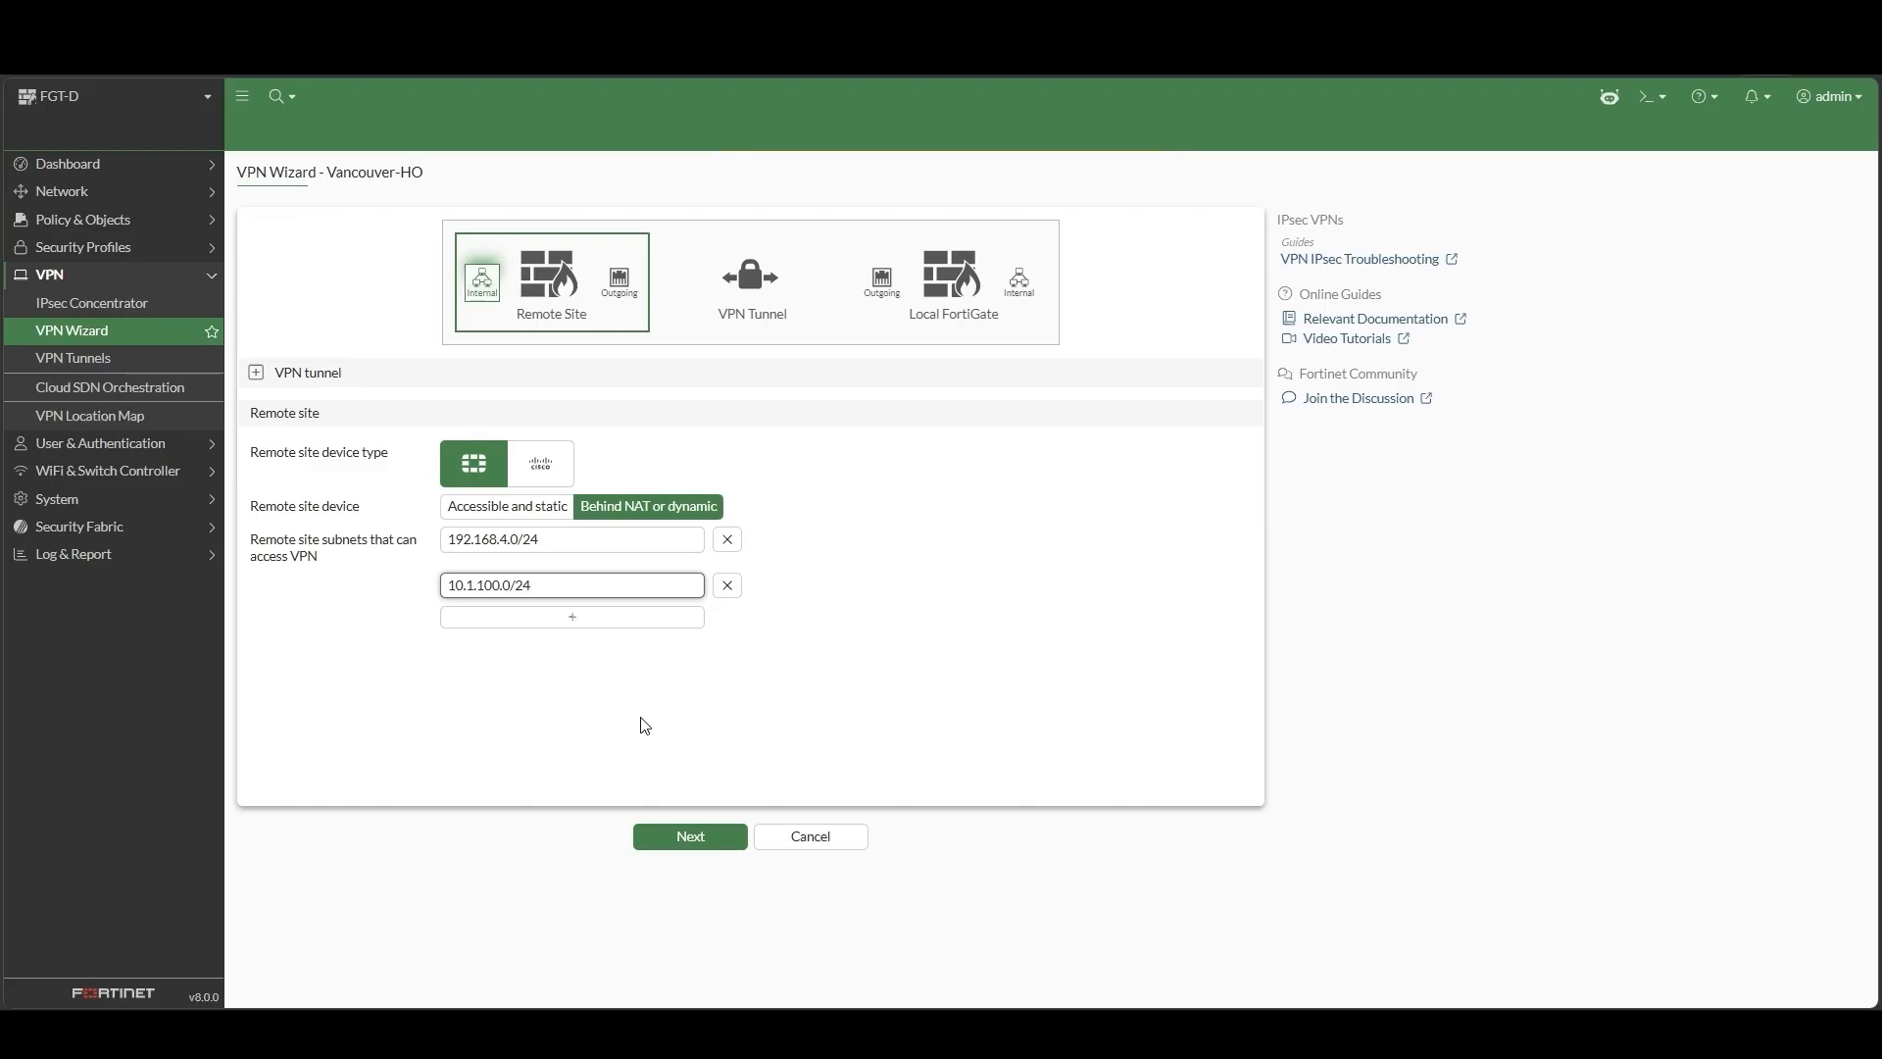
{"action": "left_click", "coordinate": [735, 836]}
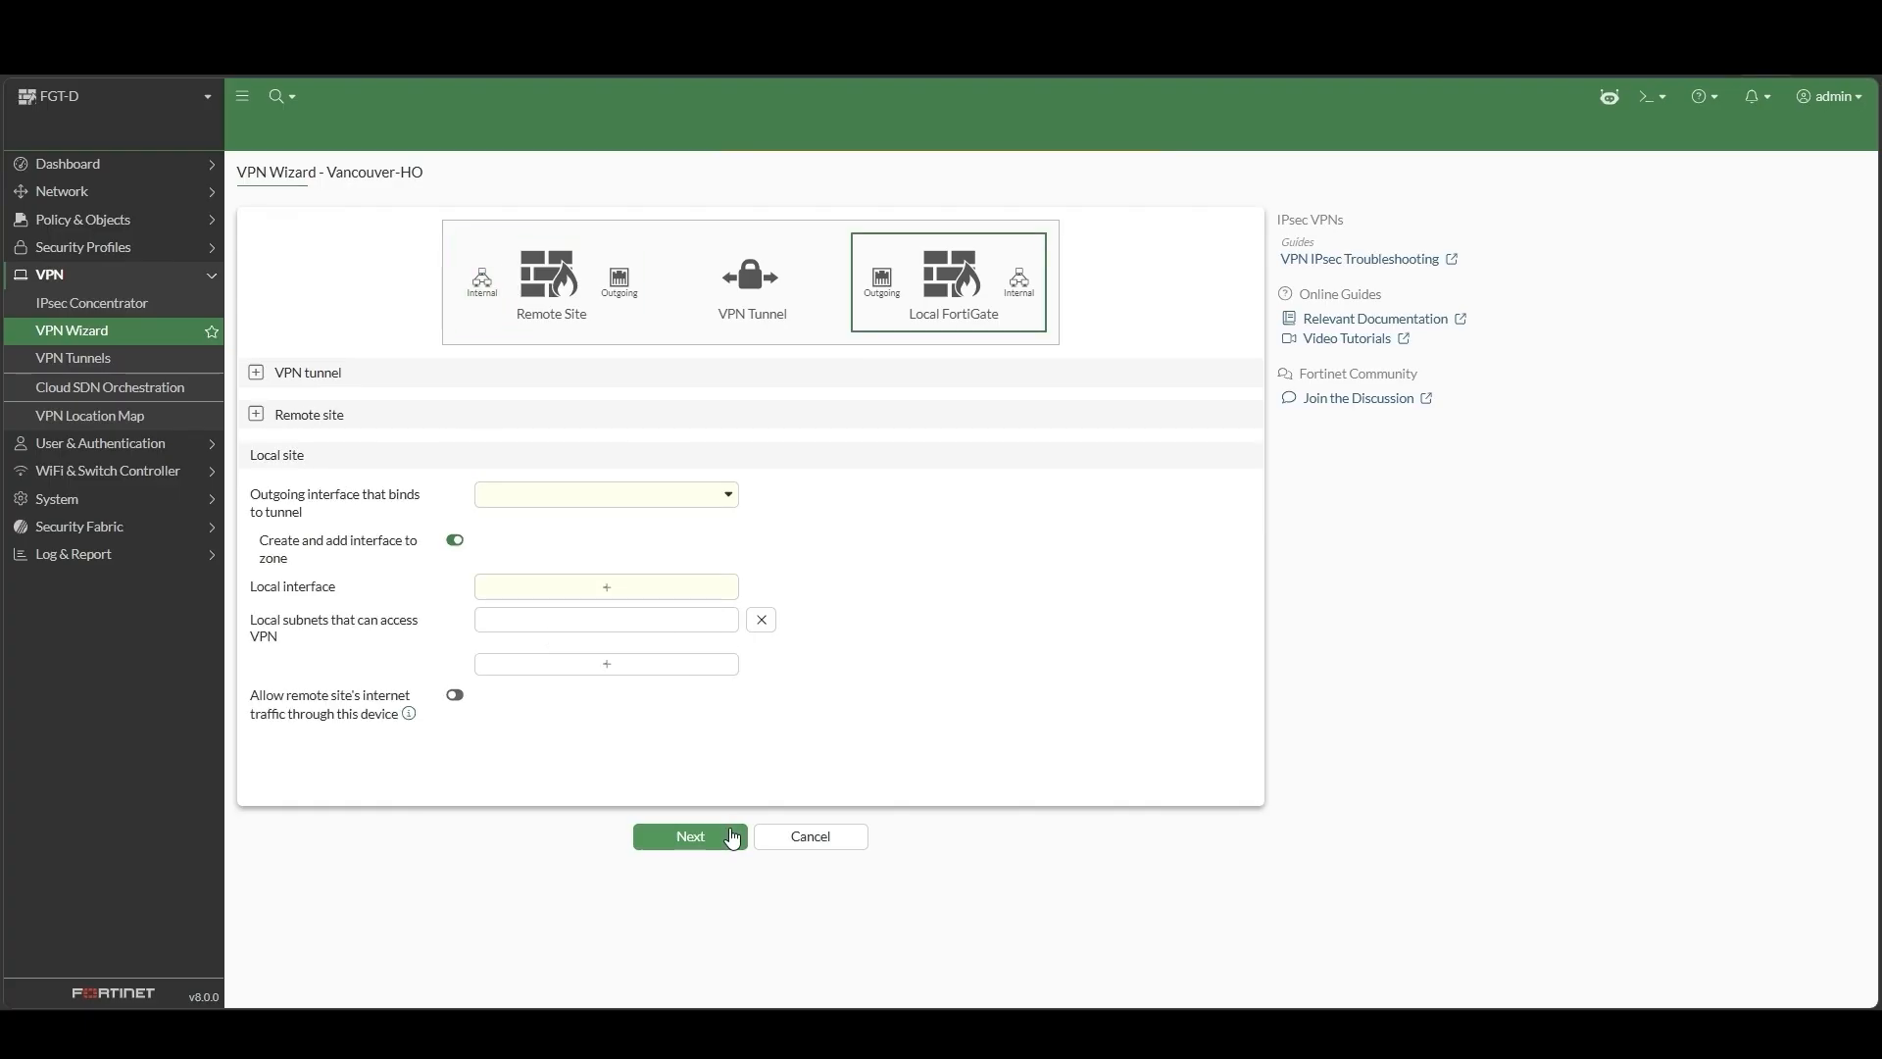
Use port13 as the outgoing interface and port2 as the local interface with subnet 192.168.5.0/24
{"action": "left_click", "coordinate": [730, 501]}
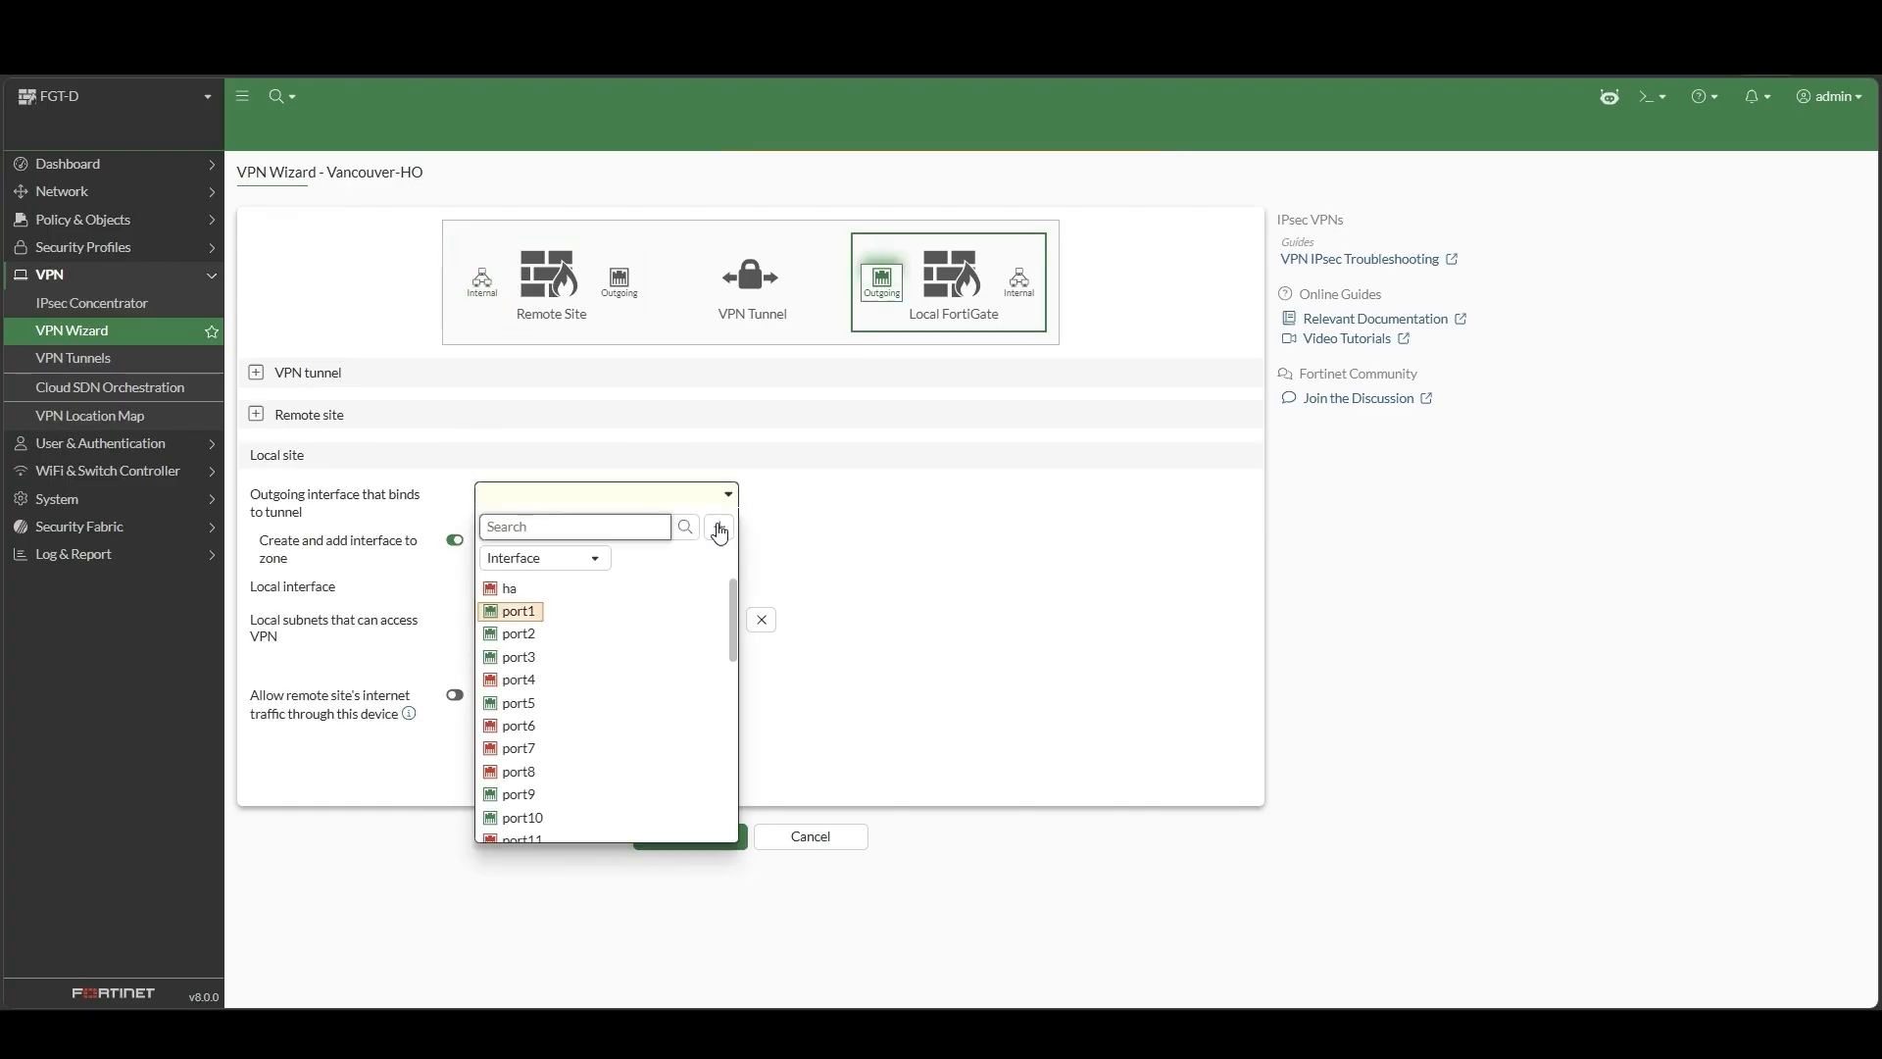
{"action": "scroll", "coordinate": [622, 680], "scroll_direction": "down", "scroll_amount": 2}
{"action": "left_click", "coordinate": [535, 781]}
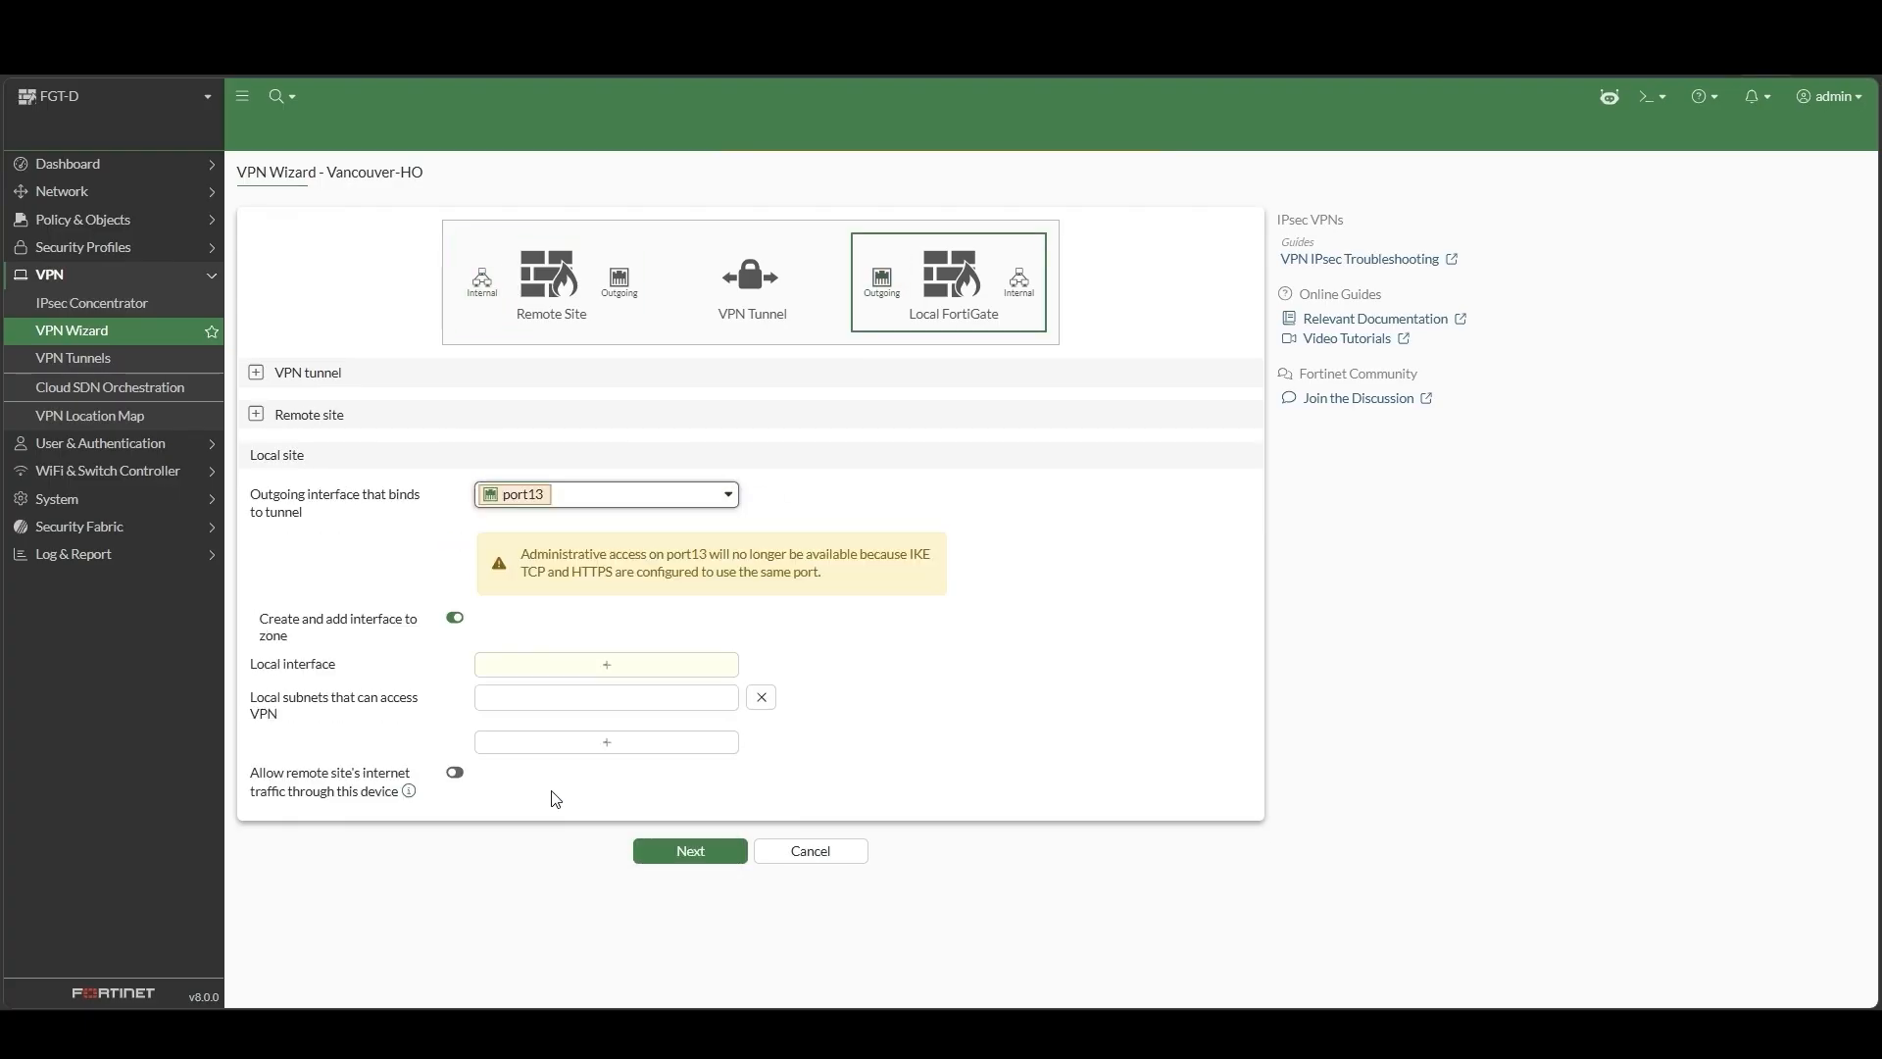
{"action": "left_click", "coordinate": [723, 674]}
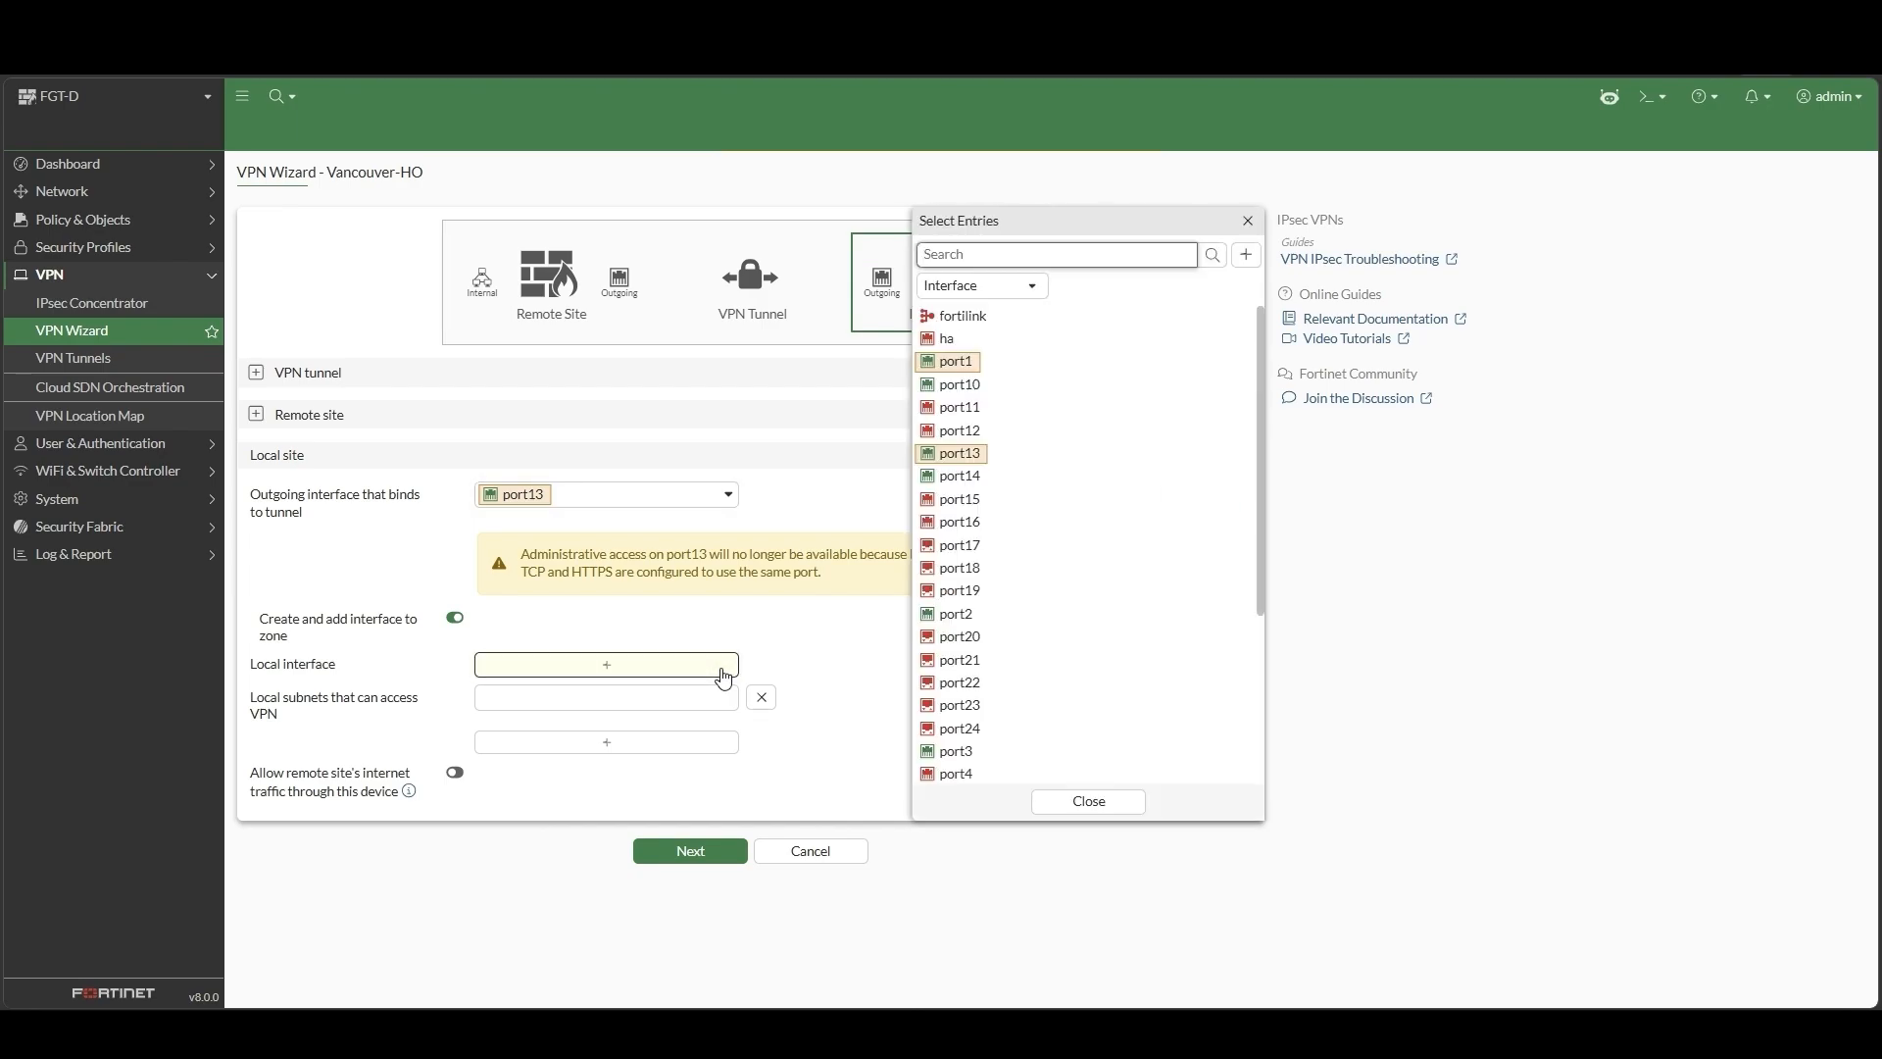
{"action": "left_click", "coordinate": [955, 615]}
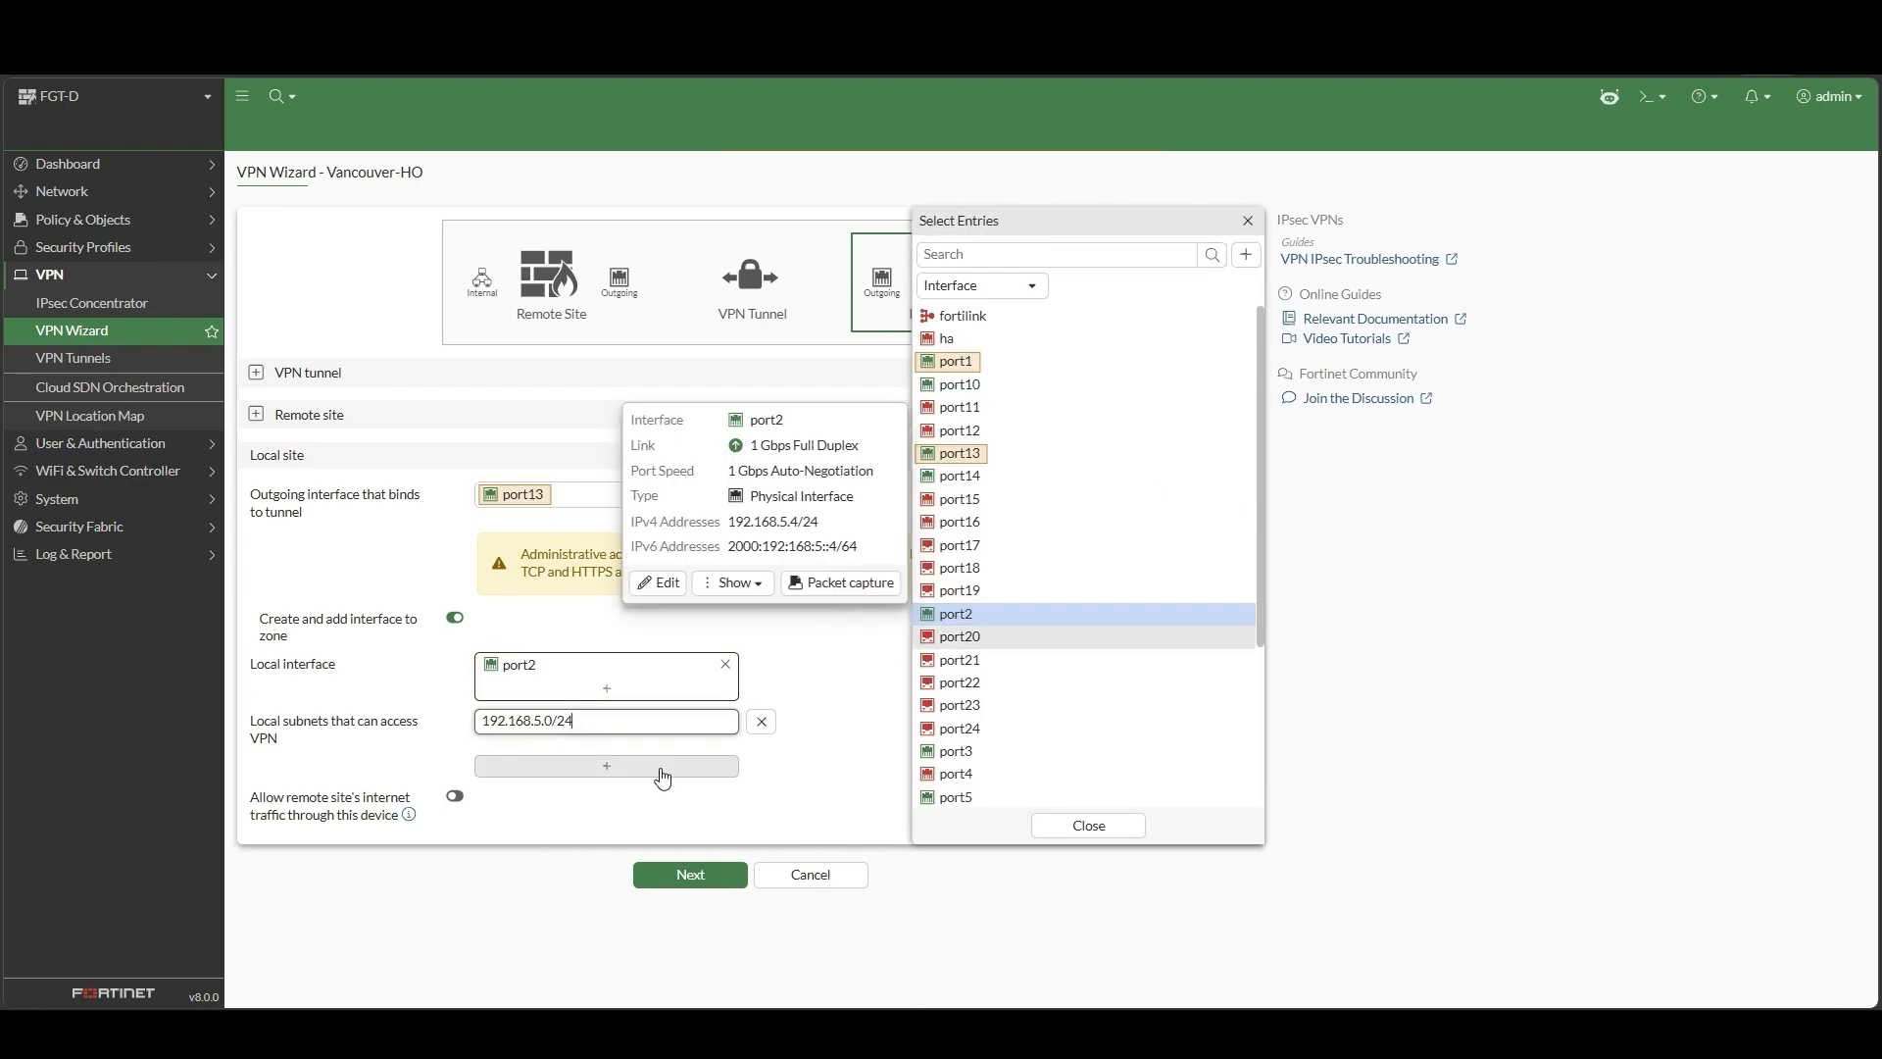
{"action": "left_click", "coordinate": [690, 875]}
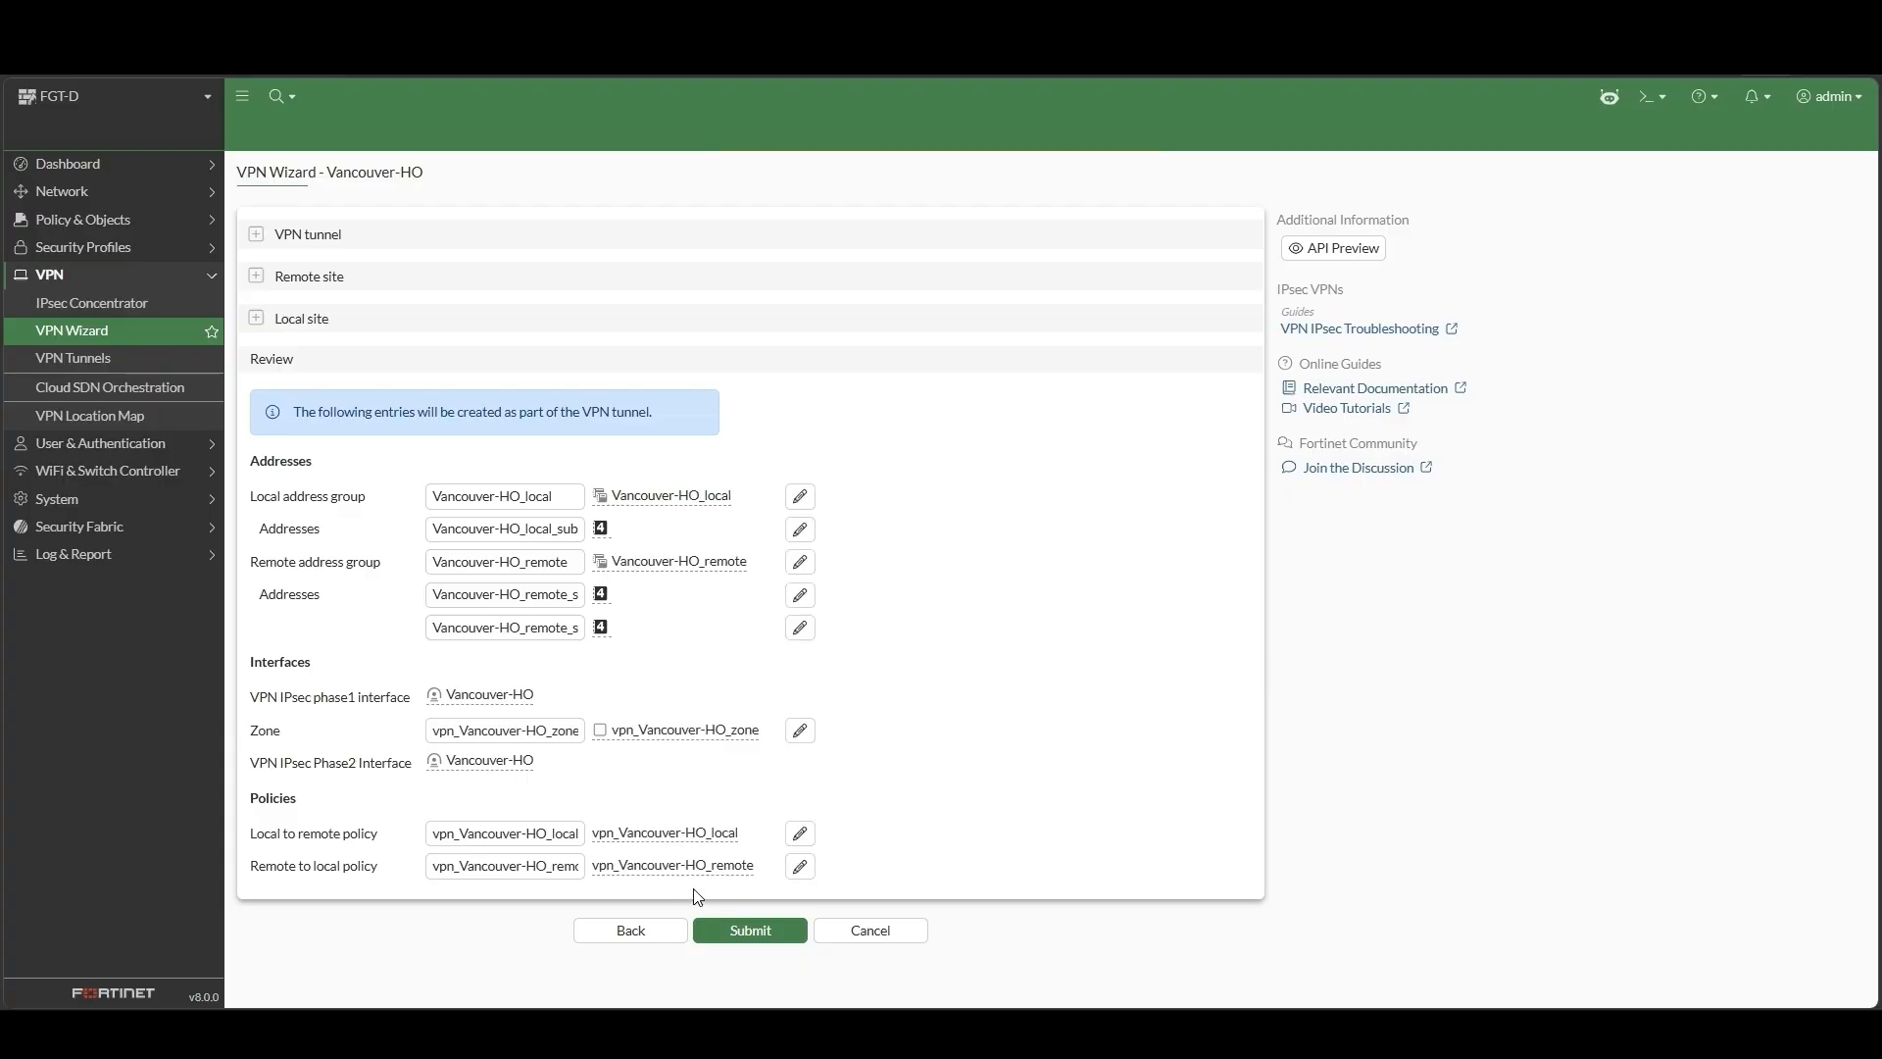
Submit the Vancouver-HQ tunnel, then expand the VPN menu on FGT-A
{"action": "left_click", "coordinate": [736, 941]}
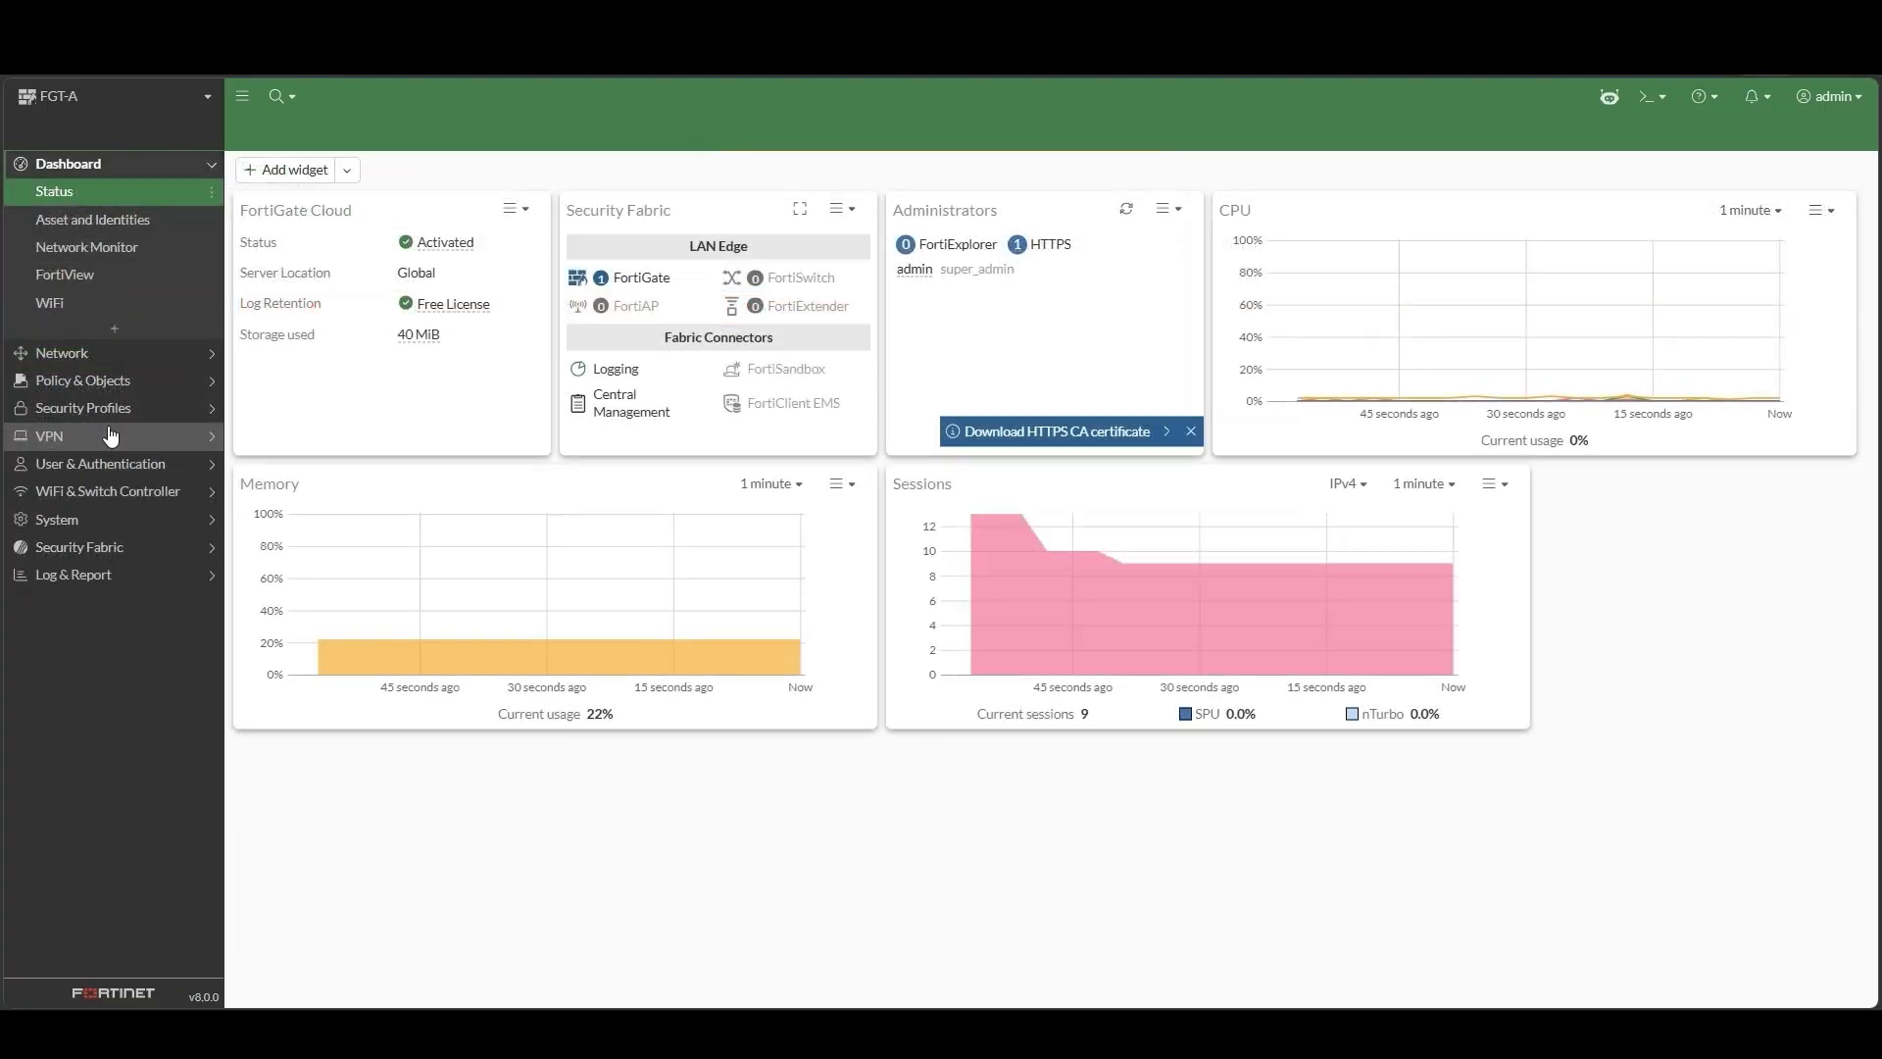
{"action": "left_click", "coordinate": [109, 436]}
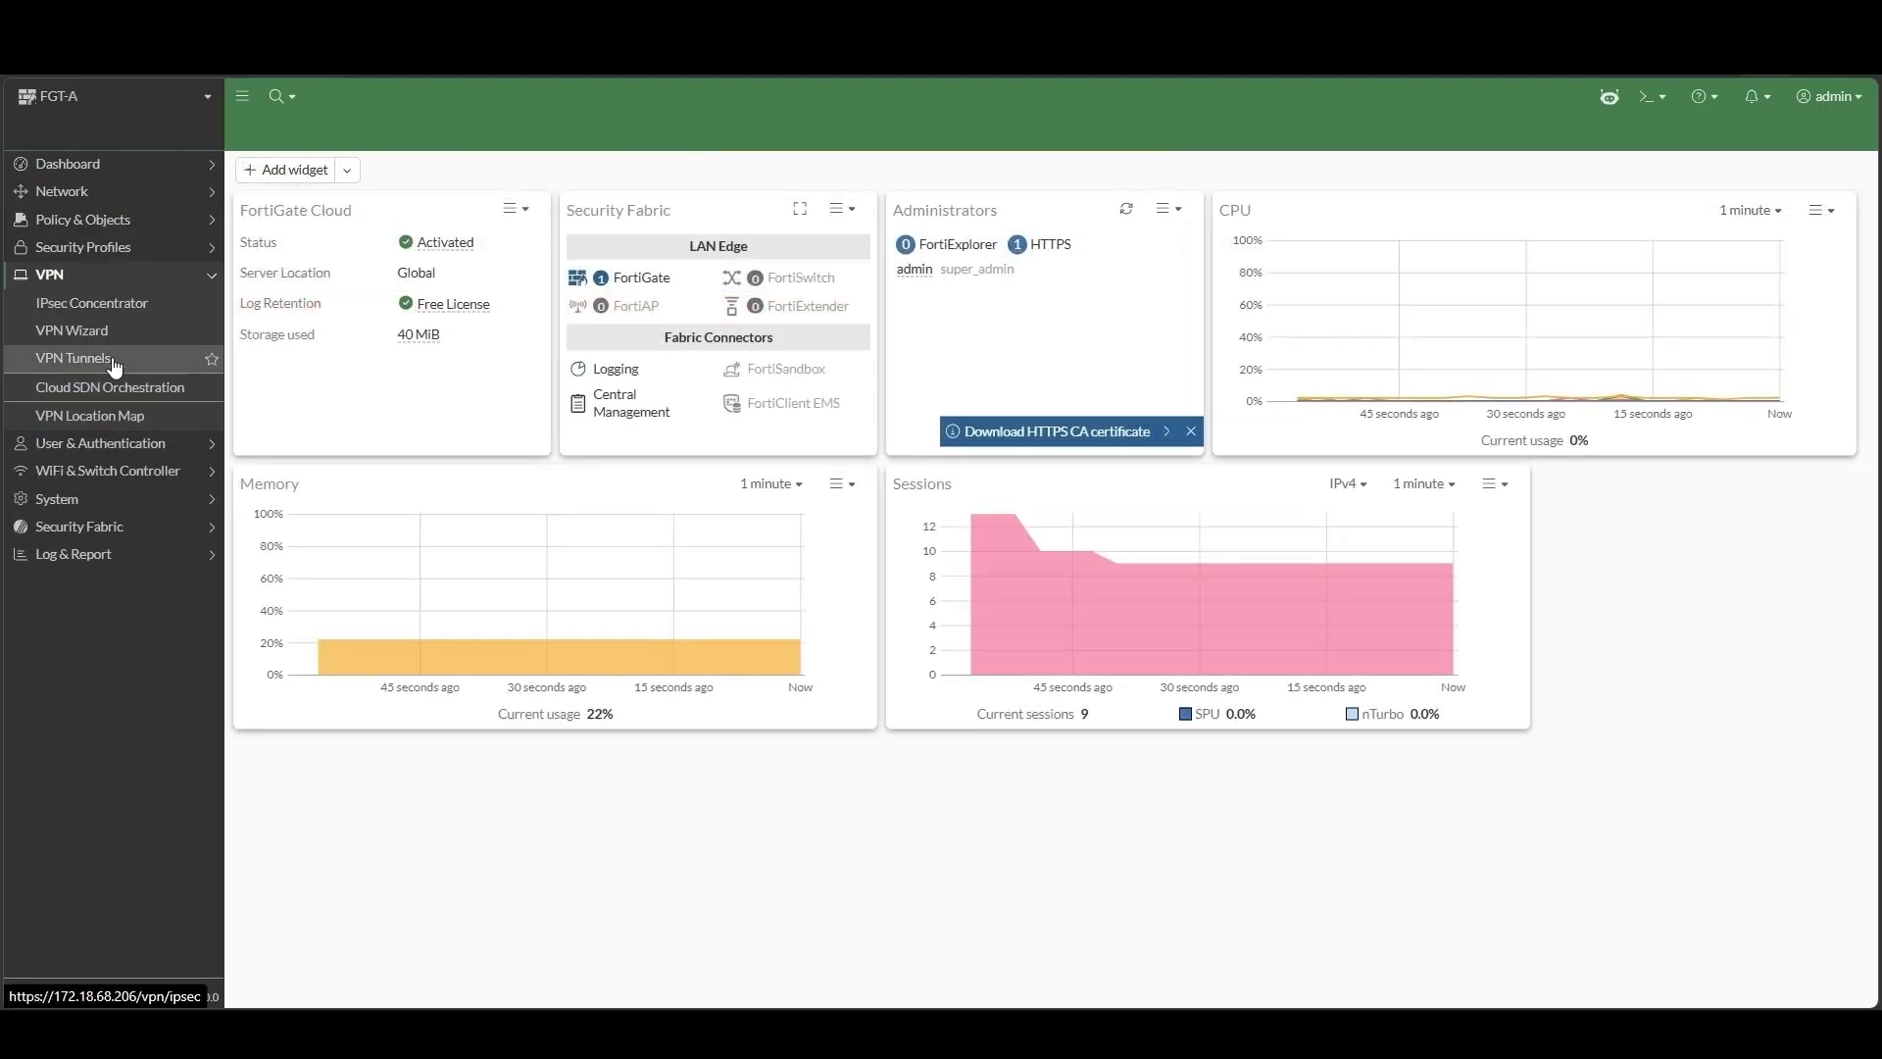
On FGT-A, enable IPsec negotiation over TCP with TLS on port 443 and apply
{"action": "left_click", "coordinate": [113, 363]}
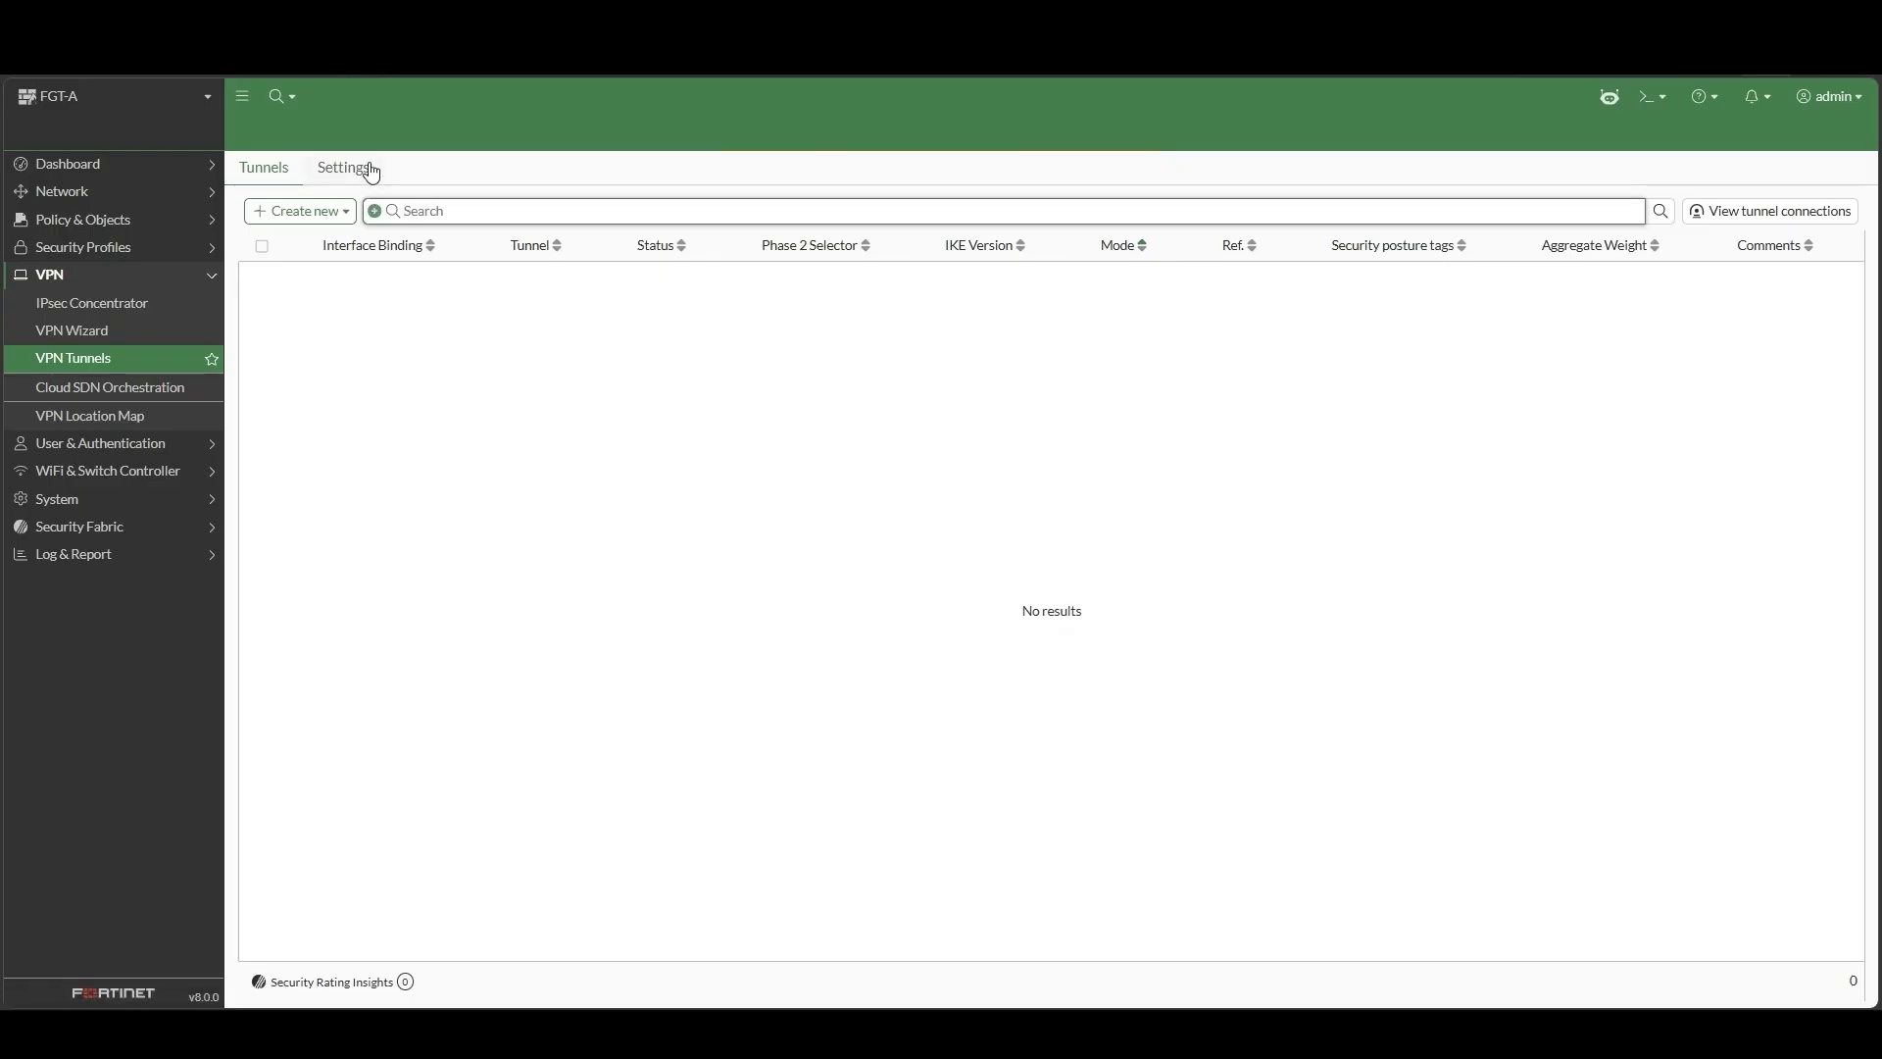
{"action": "left_click", "coordinate": [372, 172]}
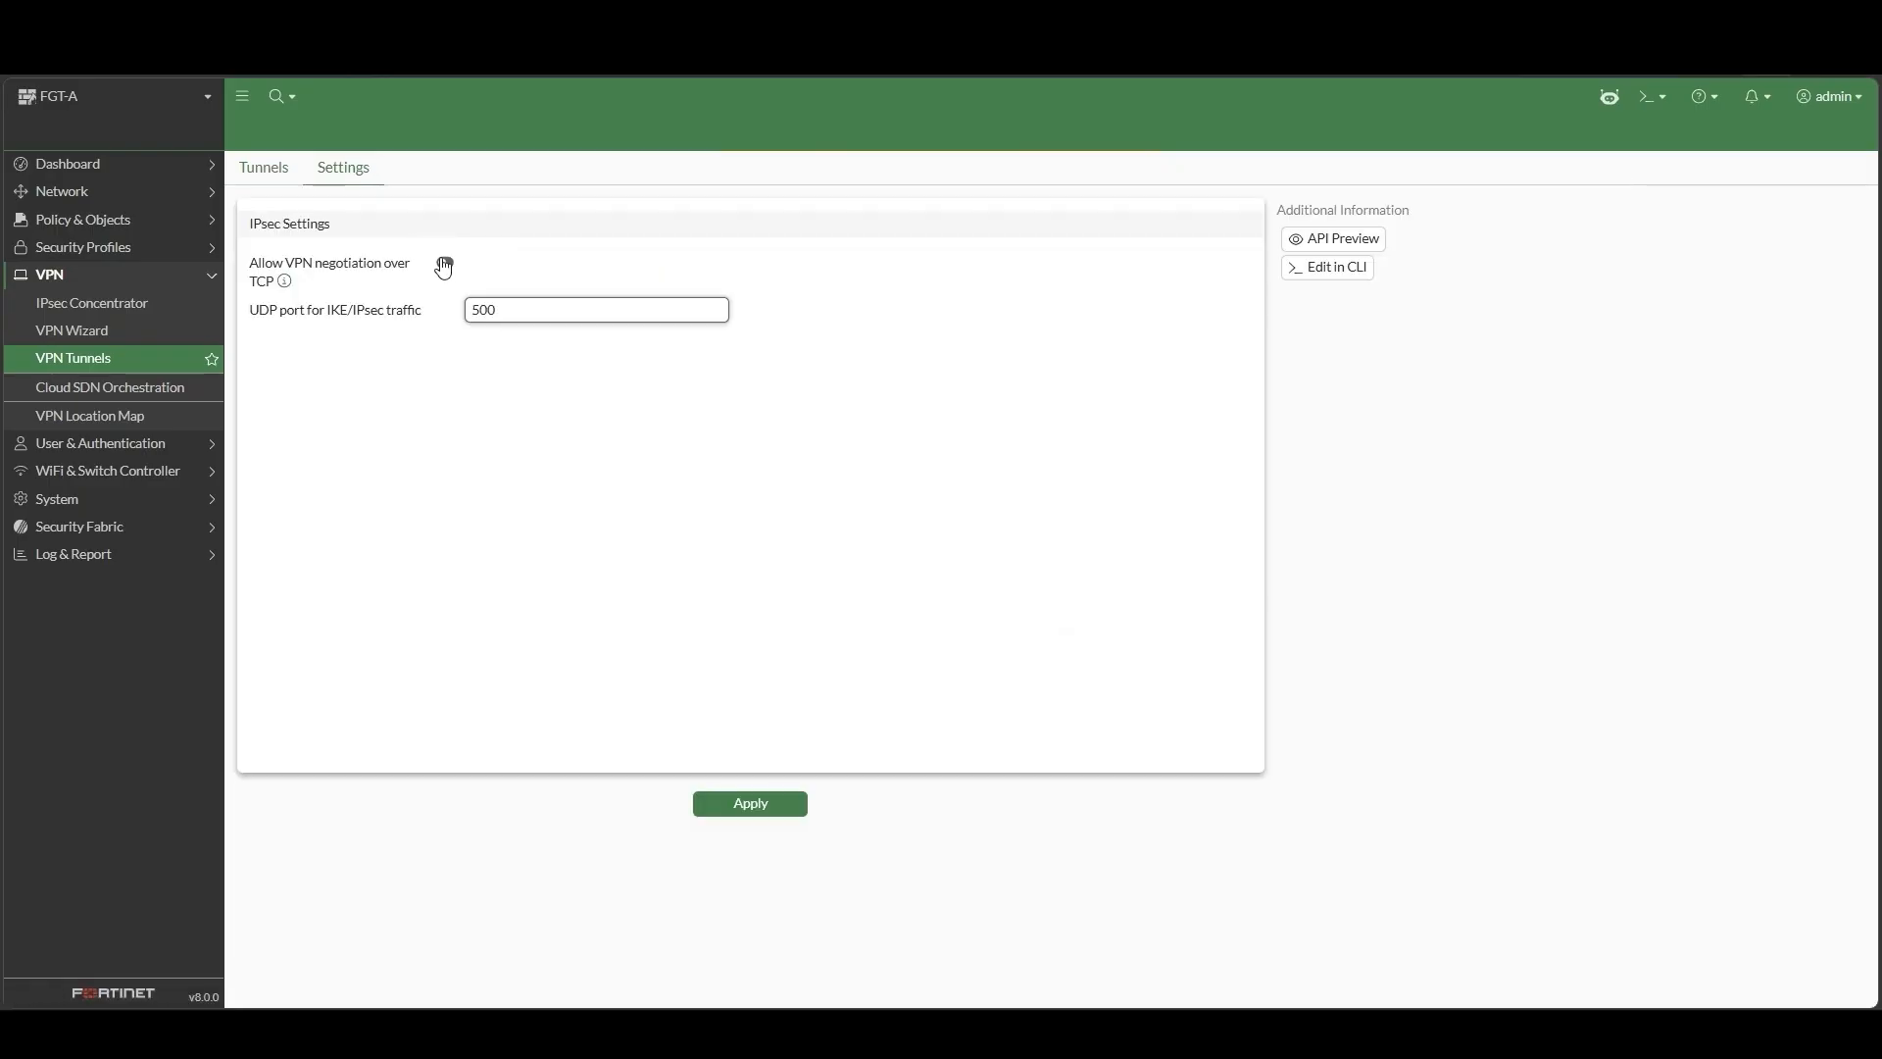
{"action": "left_click", "coordinate": [453, 263]}
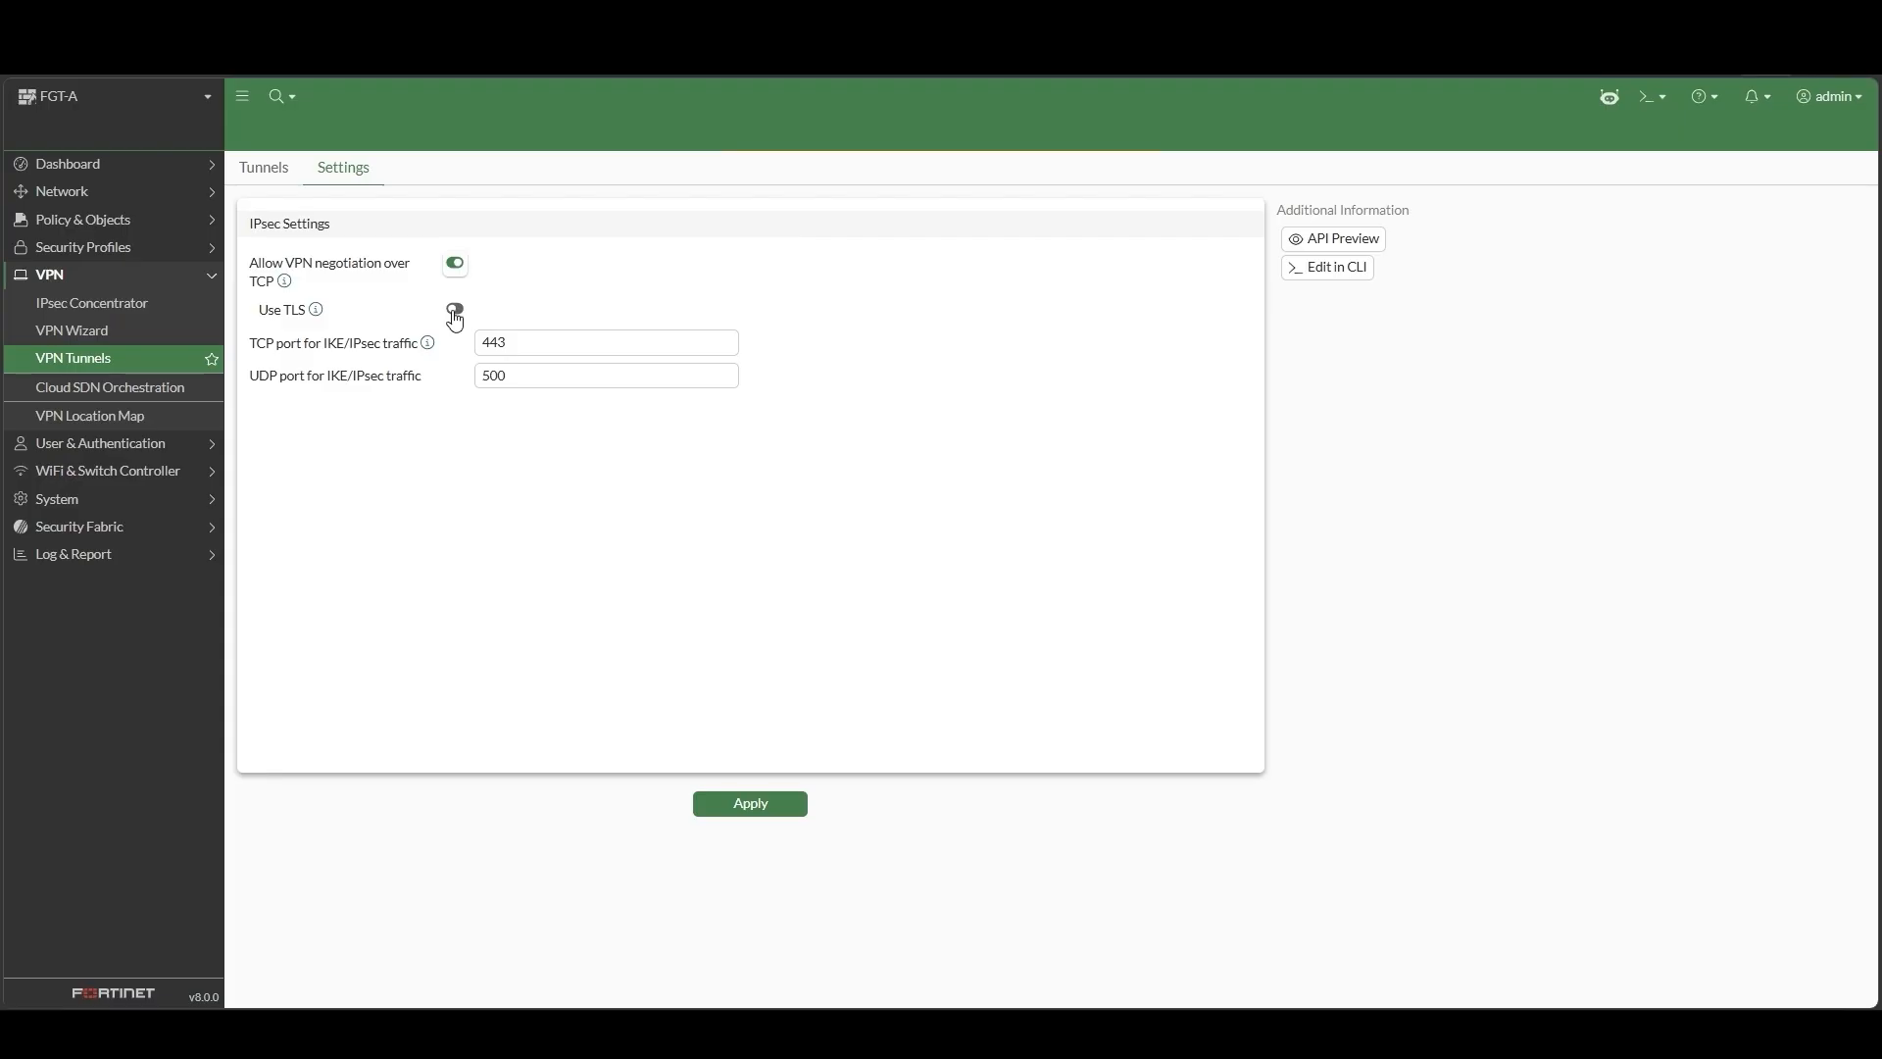
{"action": "left_click", "coordinate": [455, 312]}
{"action": "left_click", "coordinate": [773, 802]}
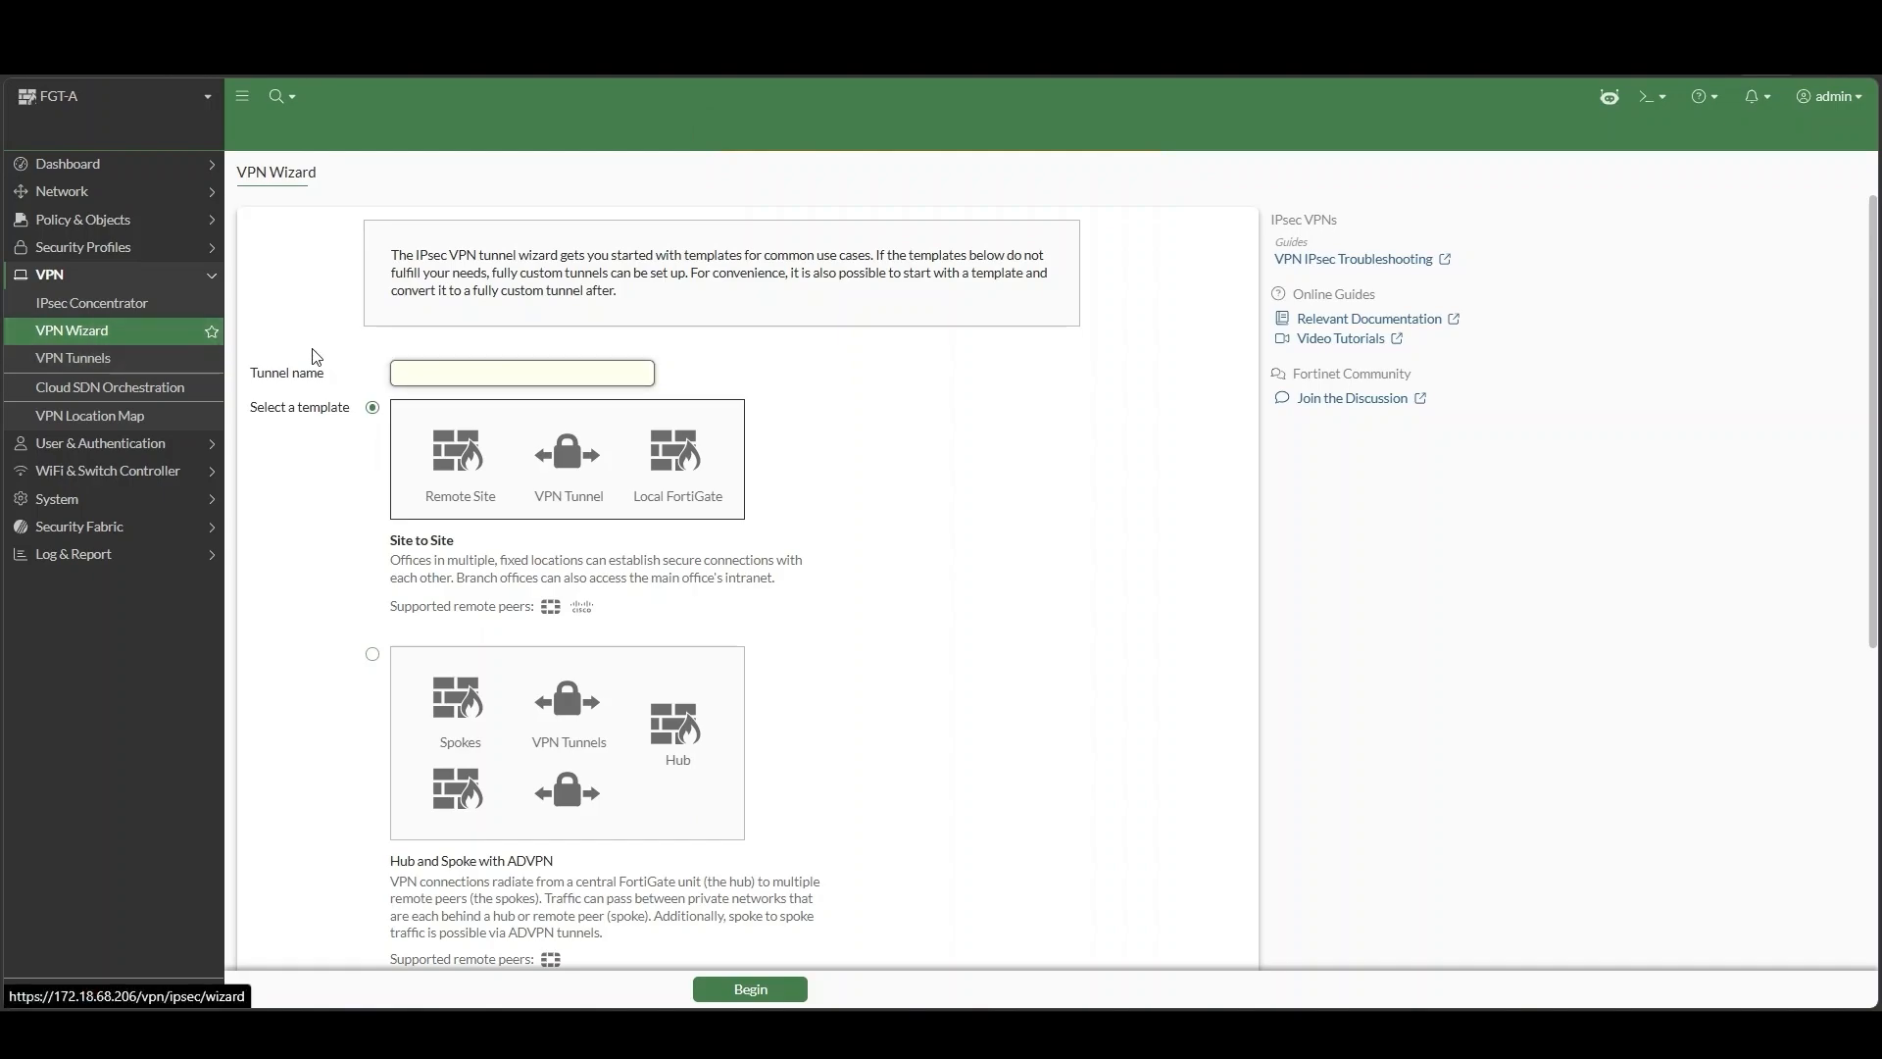
Begin site-to-site tunnel To-Vancouver-HO with a pre-shared key and Auto transport
{"action": "type", "text": "To-Vancouver-HO"}
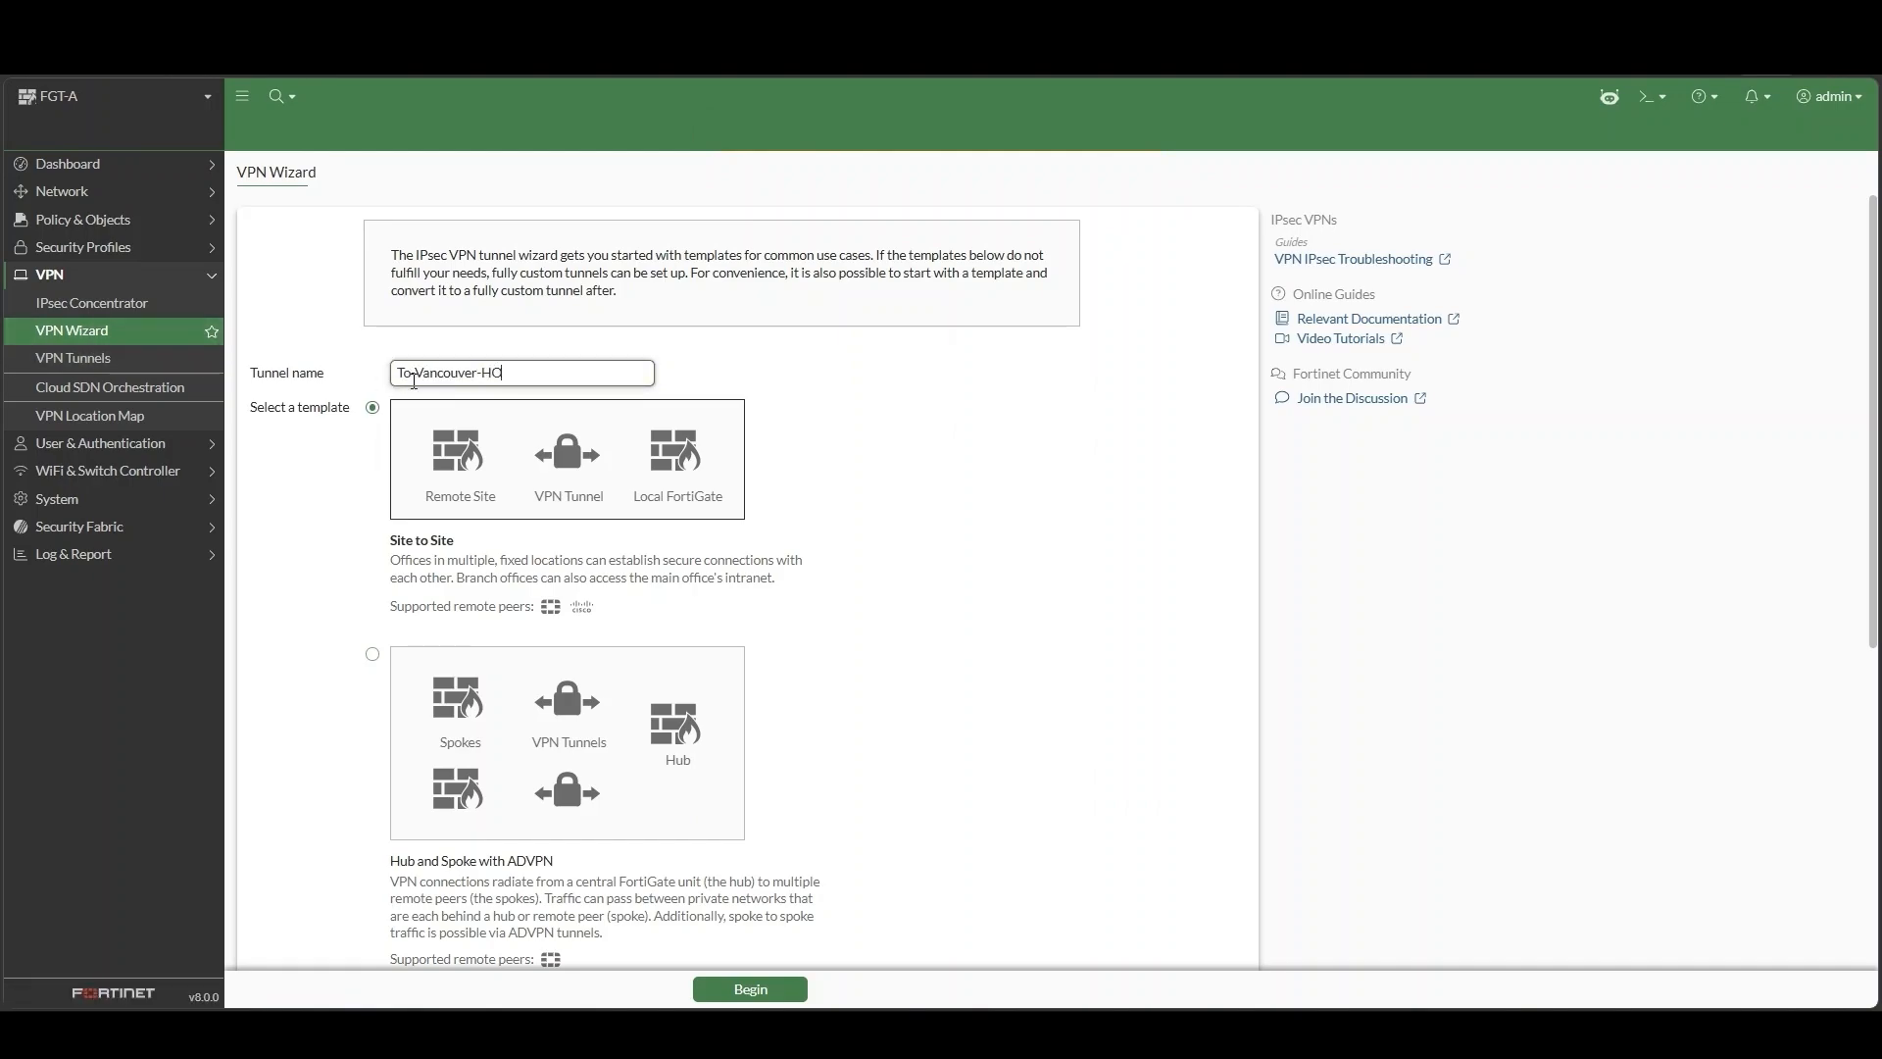
{"action": "left_click", "coordinate": [764, 989]}
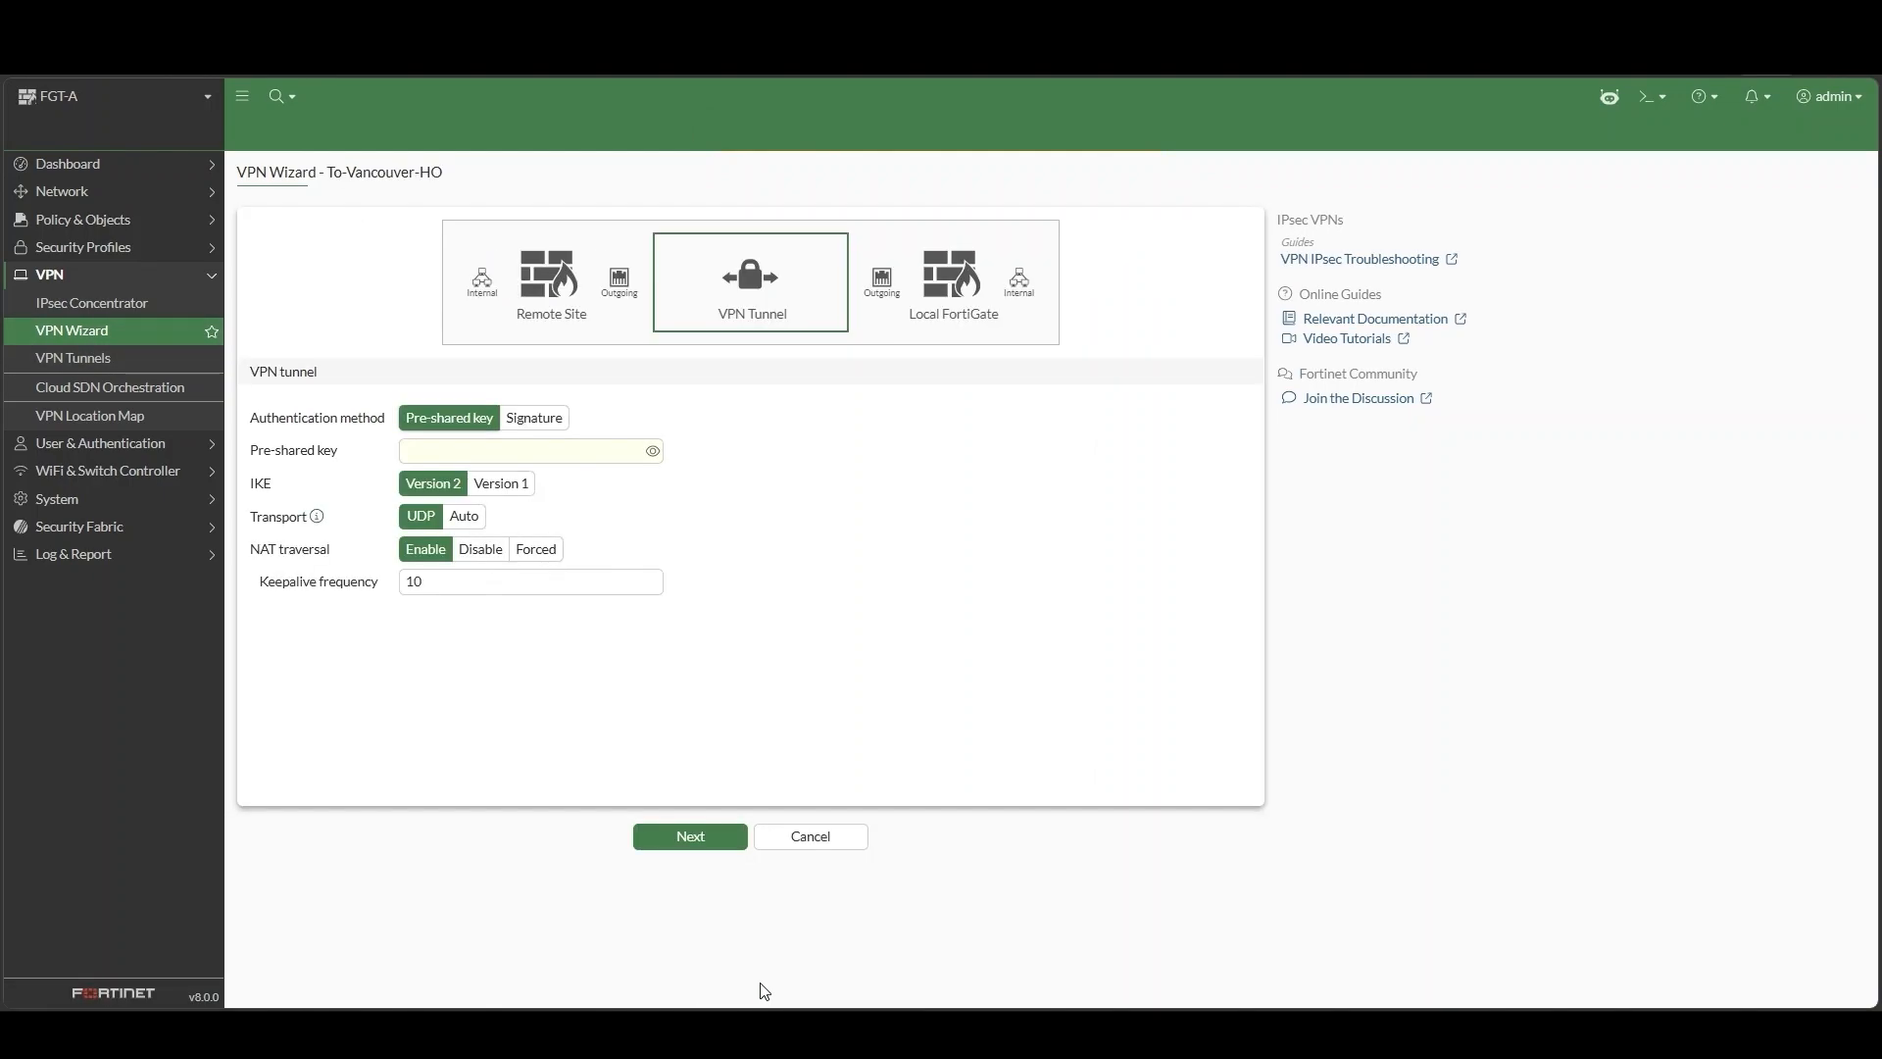
{"action": "left_click", "coordinate": [576, 454]}
{"action": "type", "text": "••••••"}
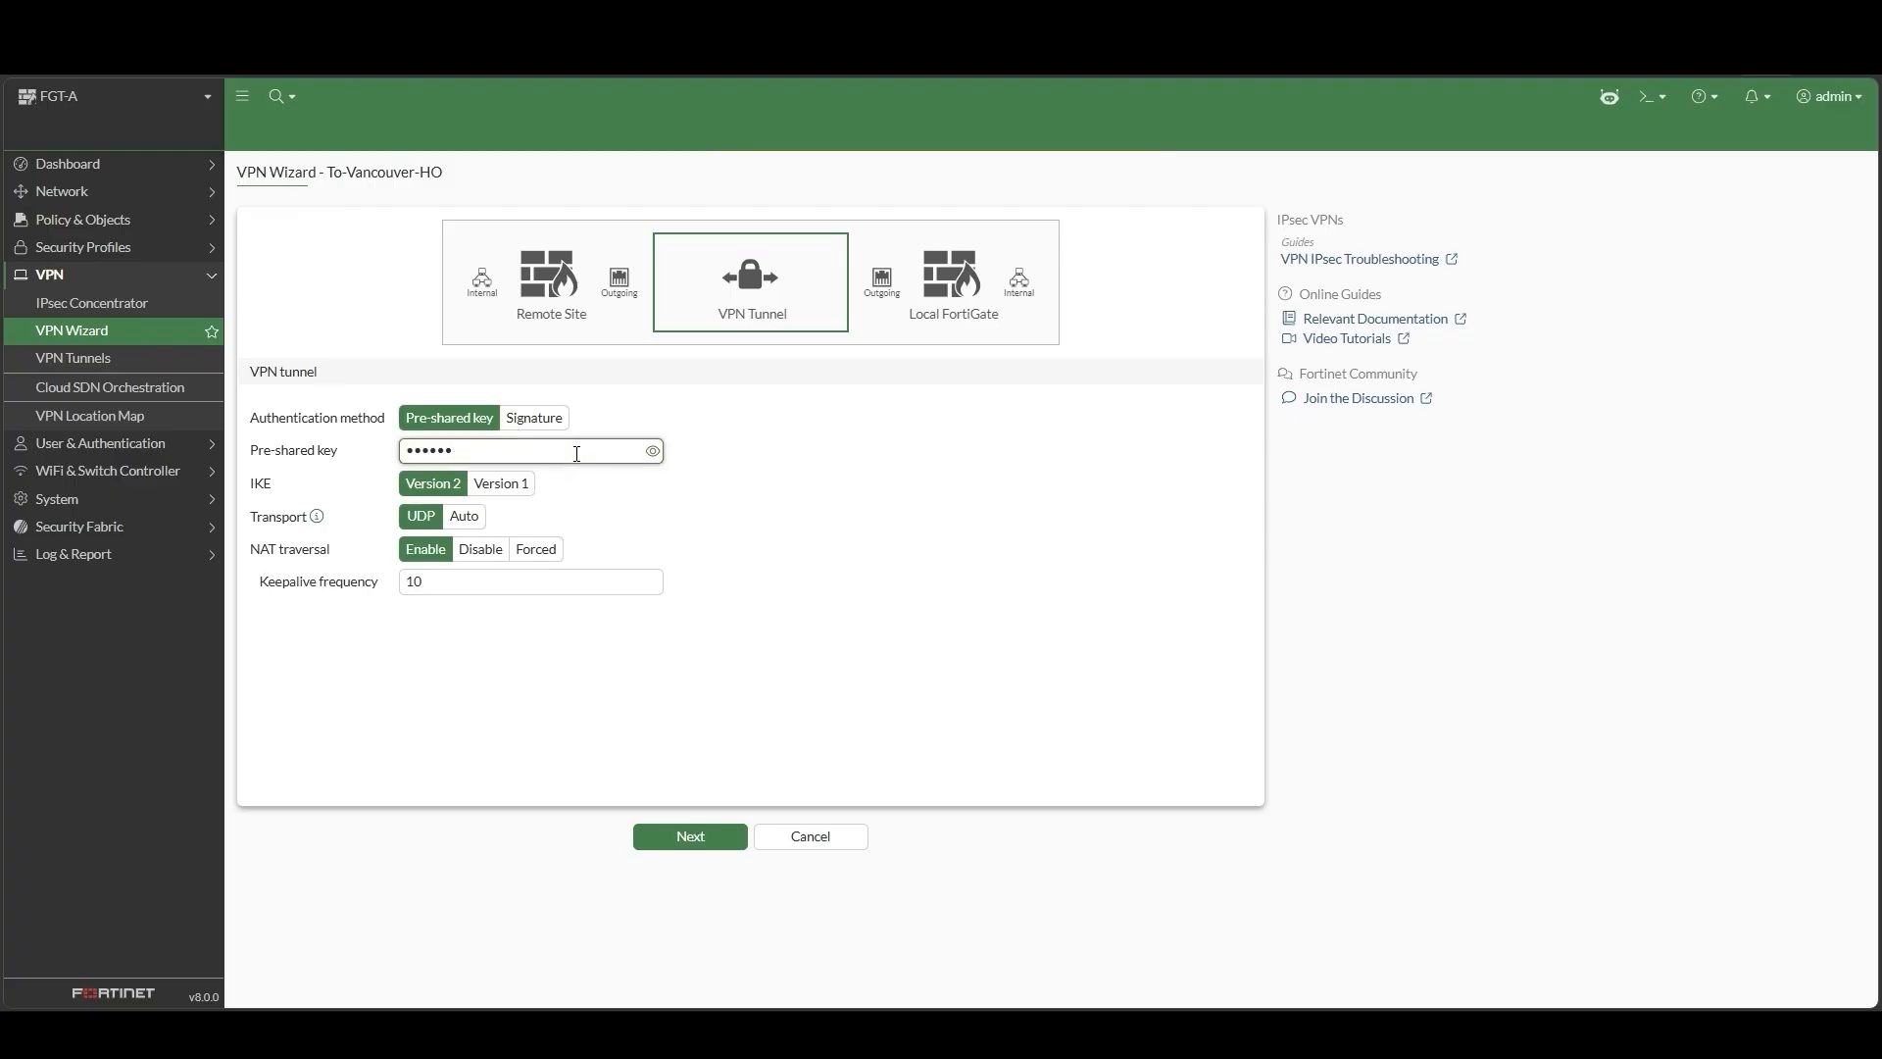
{"action": "left_click", "coordinate": [469, 516]}
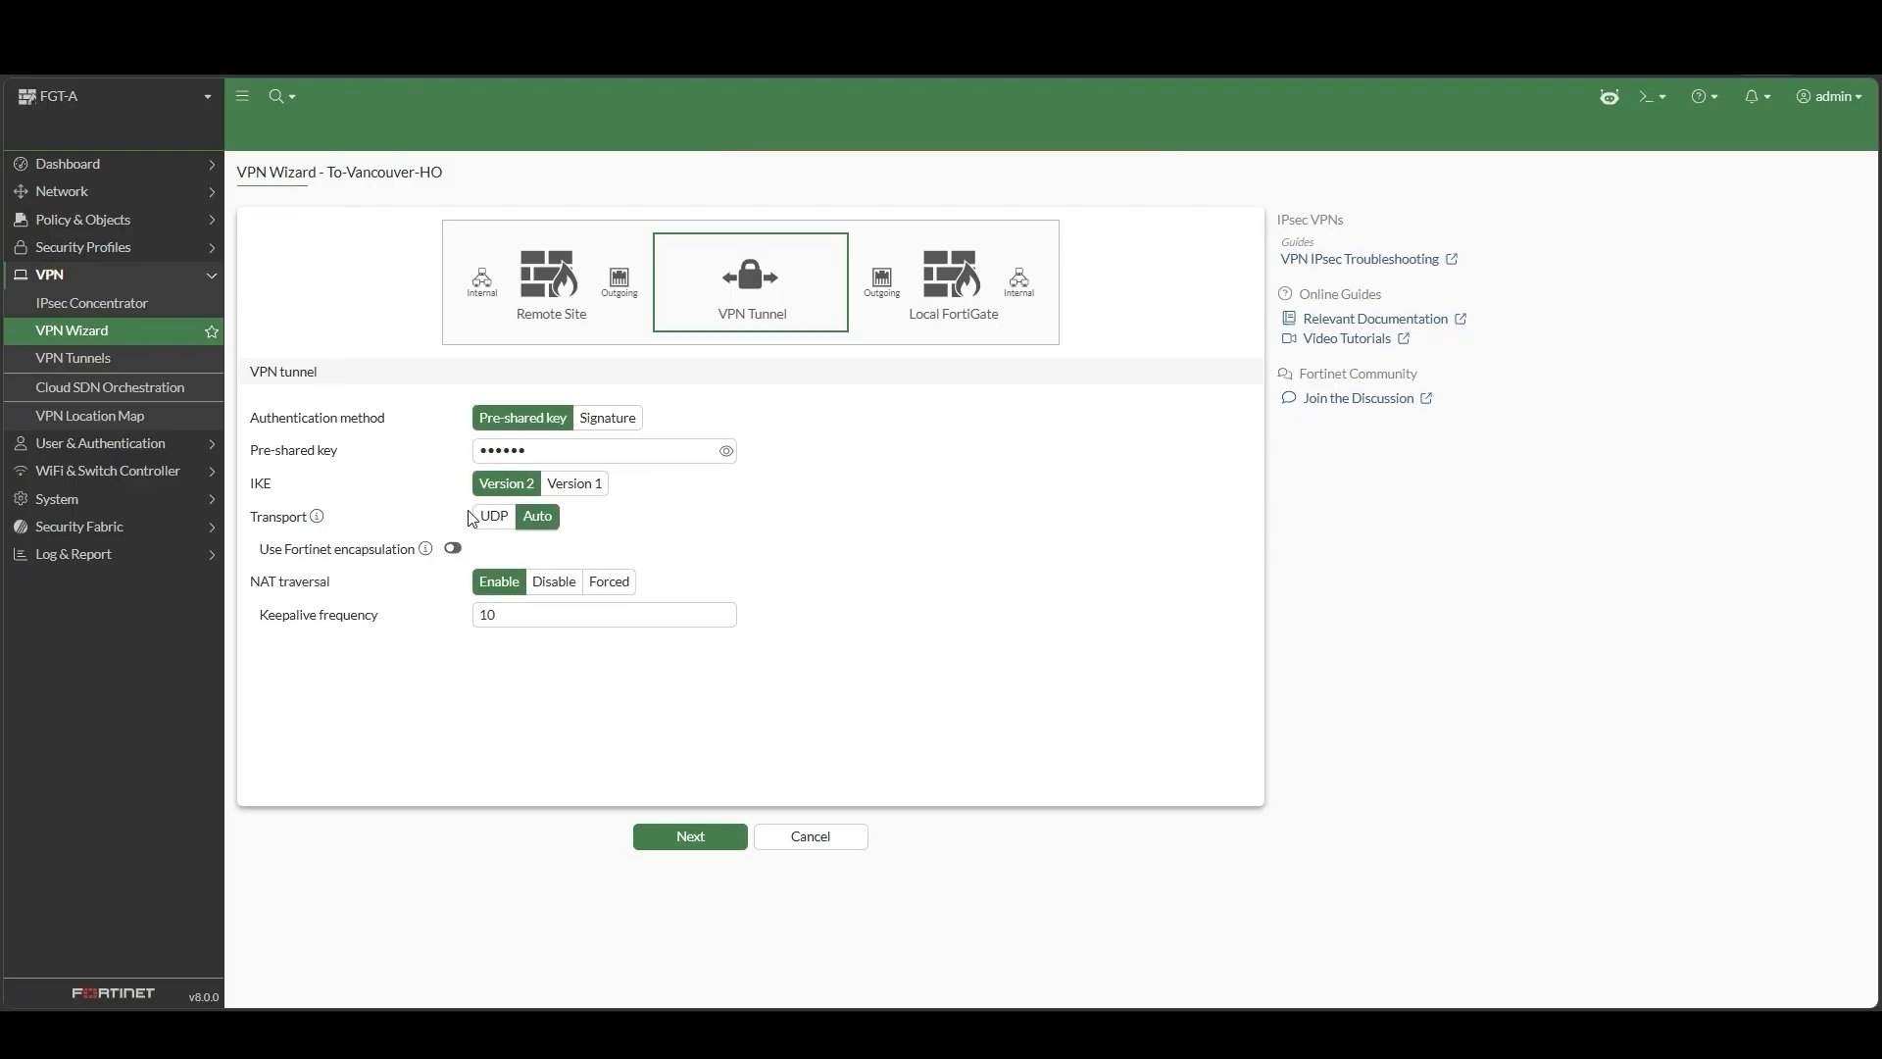
{"action": "left_click", "coordinate": [721, 845]}
Set the remote gateway to 173.1.1.1 with remote subnet 192.168.5.0/24
{"action": "left_click", "coordinate": [619, 539]}
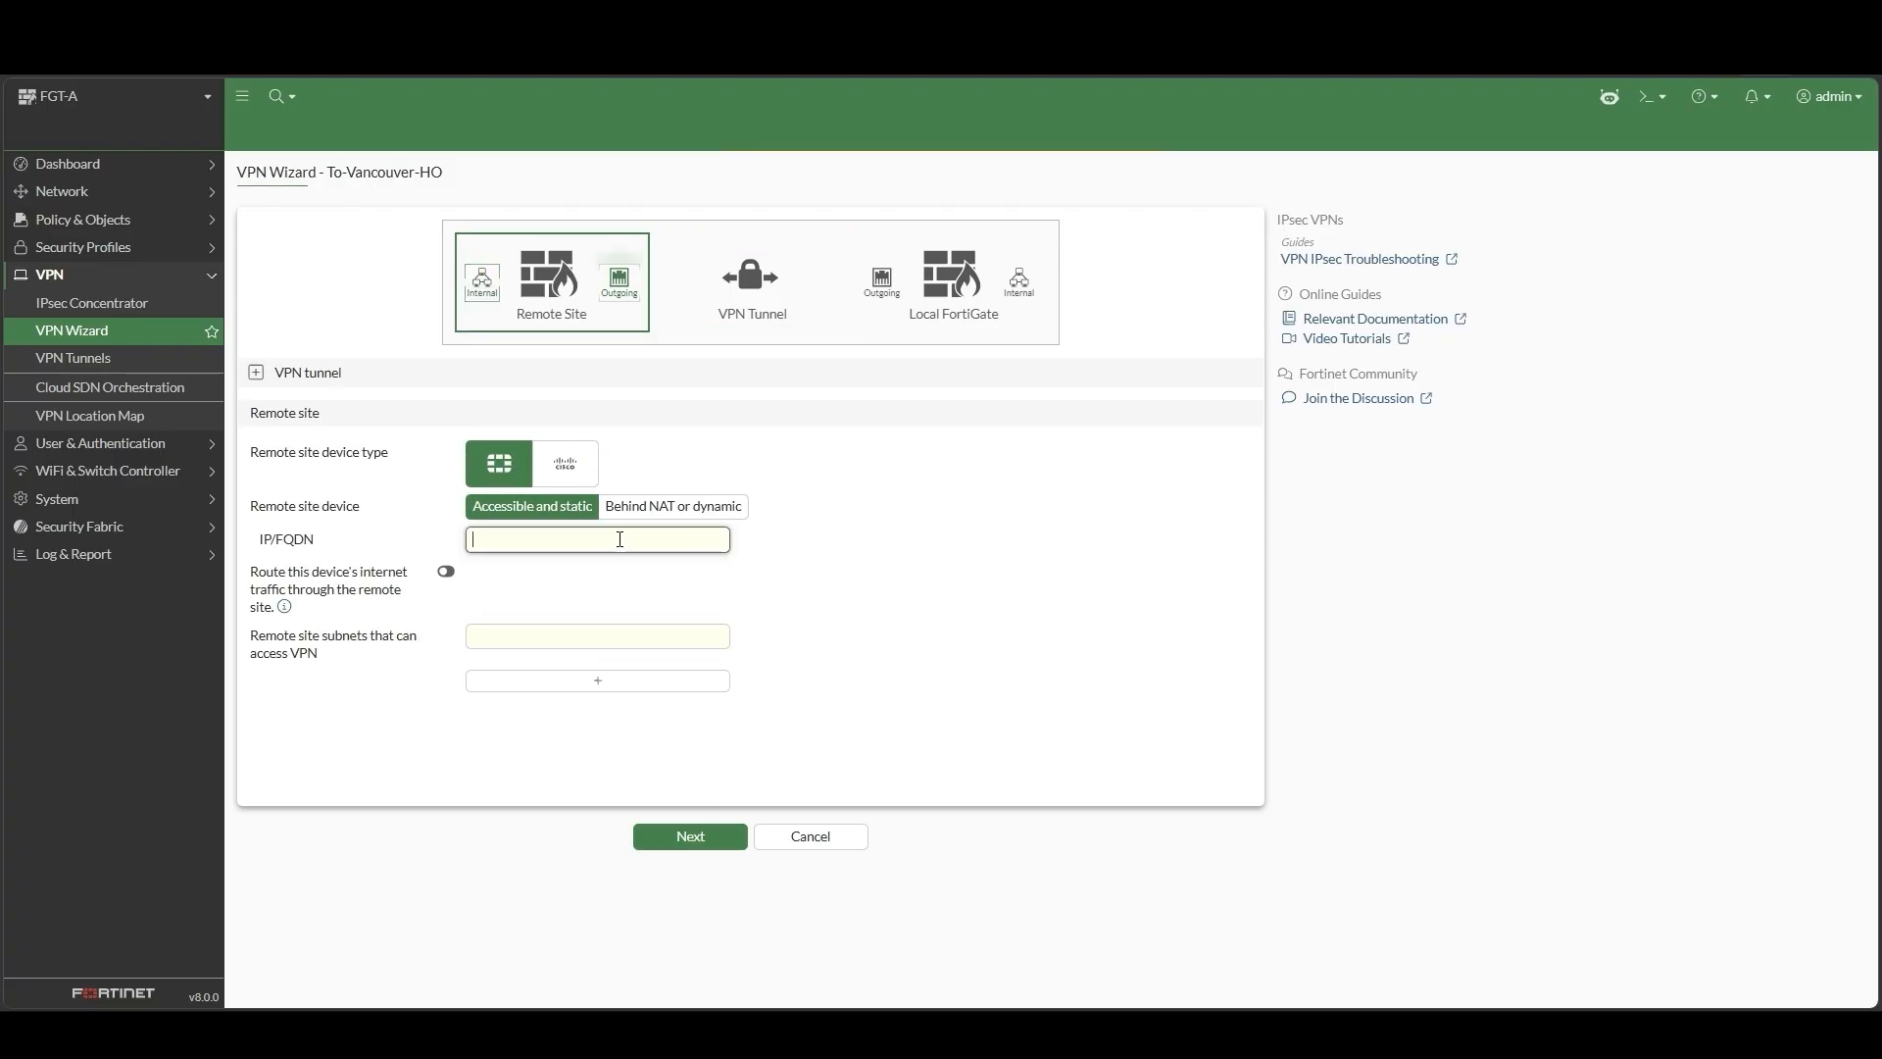
{"action": "type", "text": "173.1.1.1"}
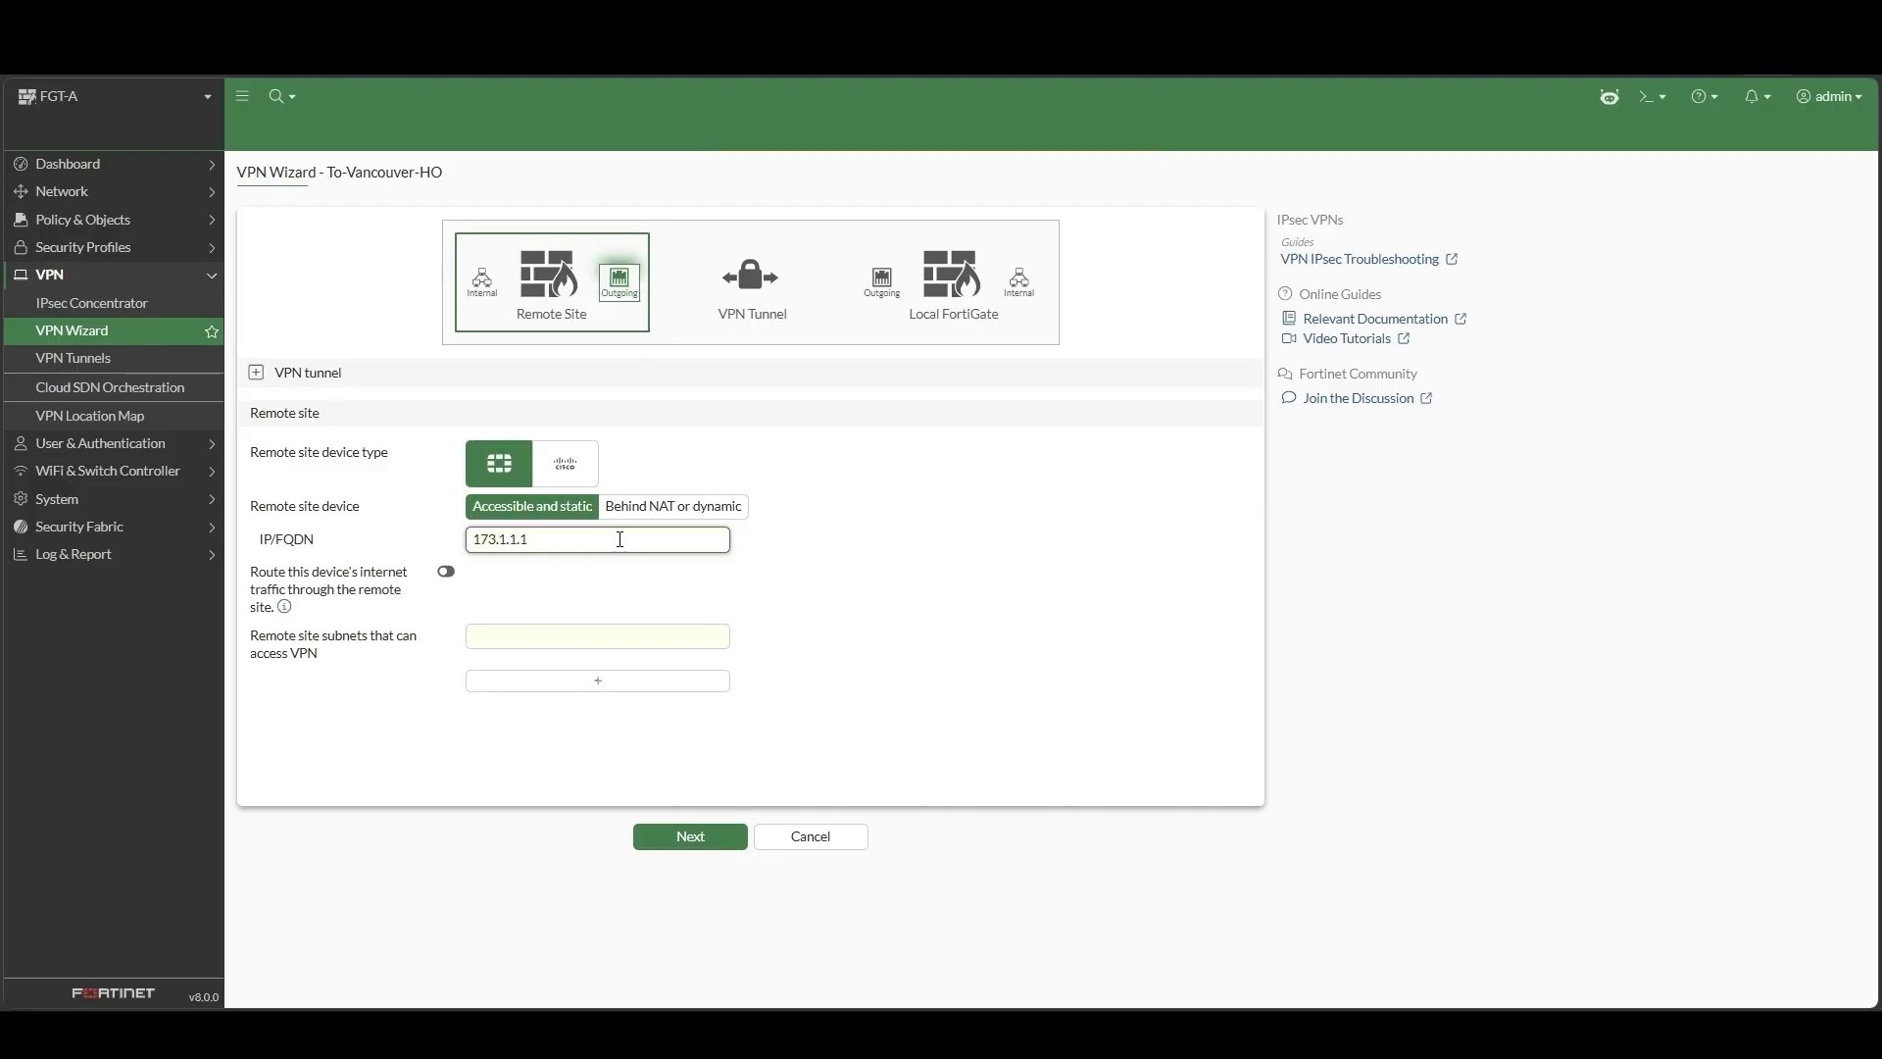
{"action": "left_click", "coordinate": [650, 637]}
{"action": "type", "text": "192.168.5.0/24"}
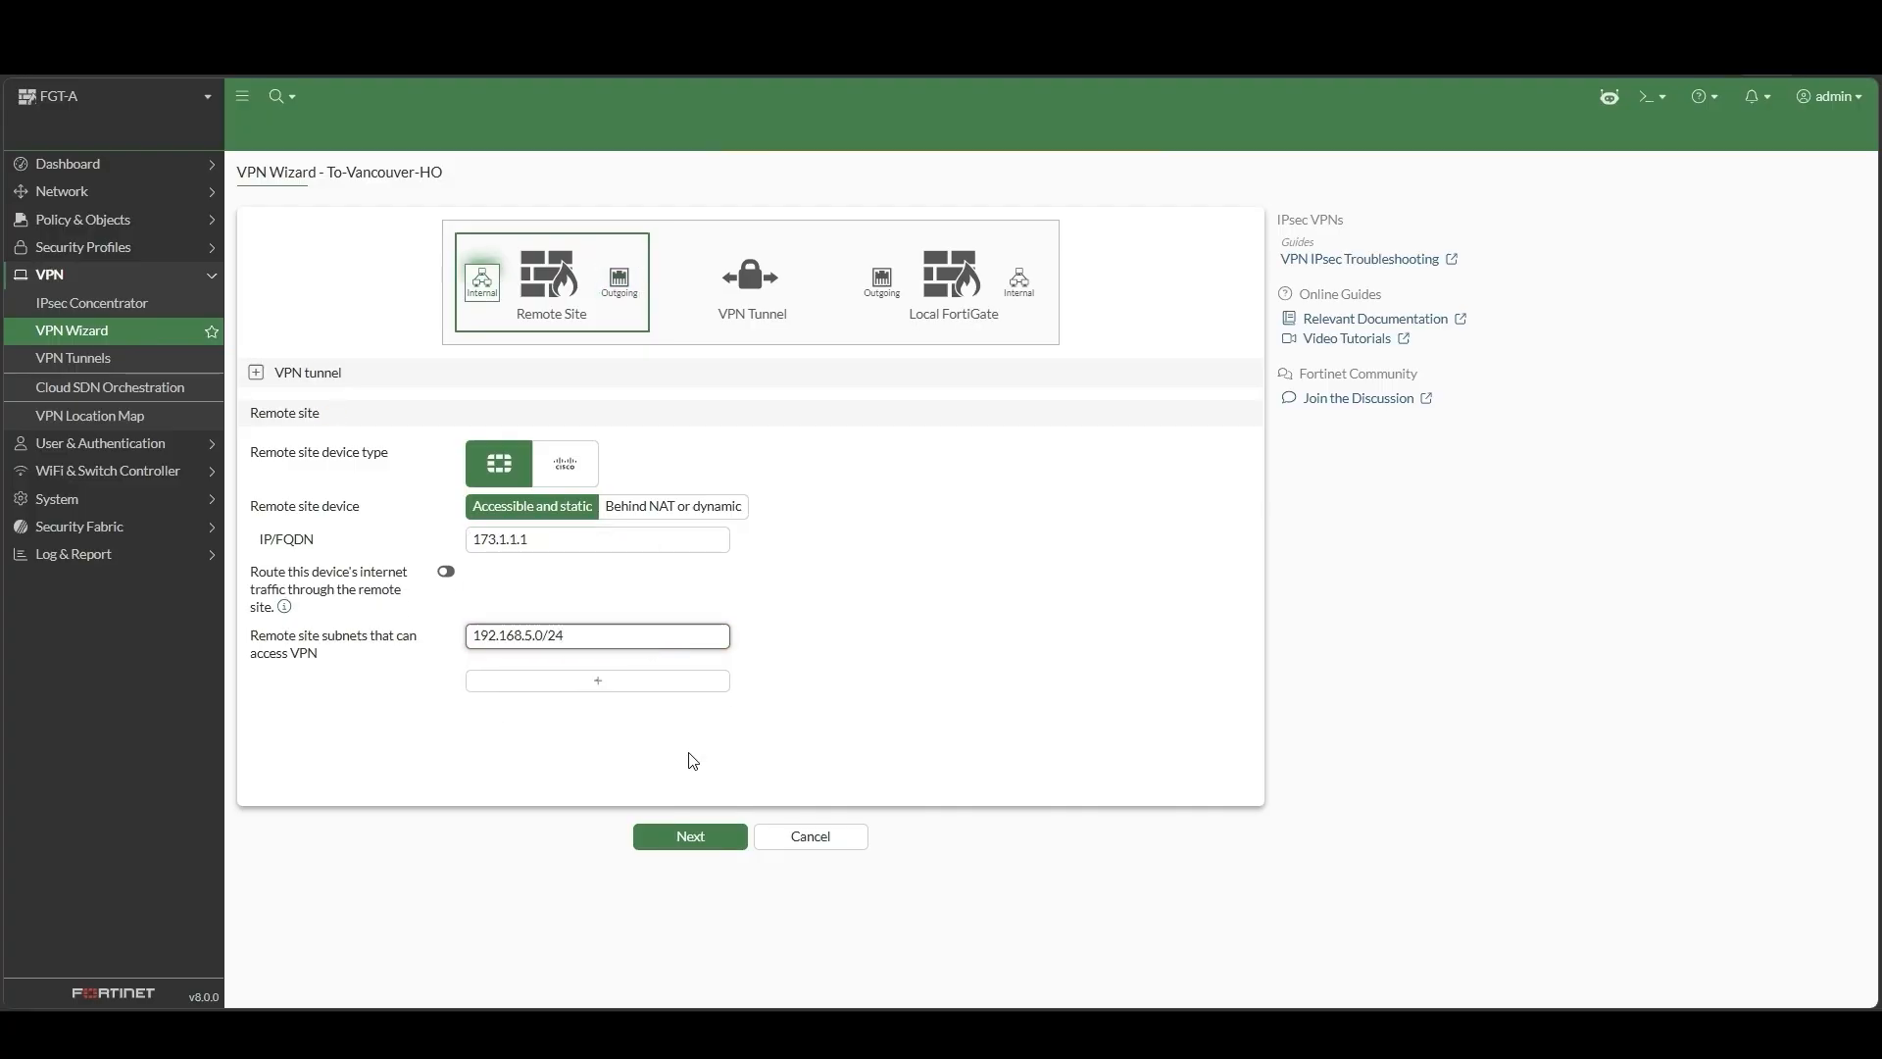
{"action": "left_click", "coordinate": [692, 836]}
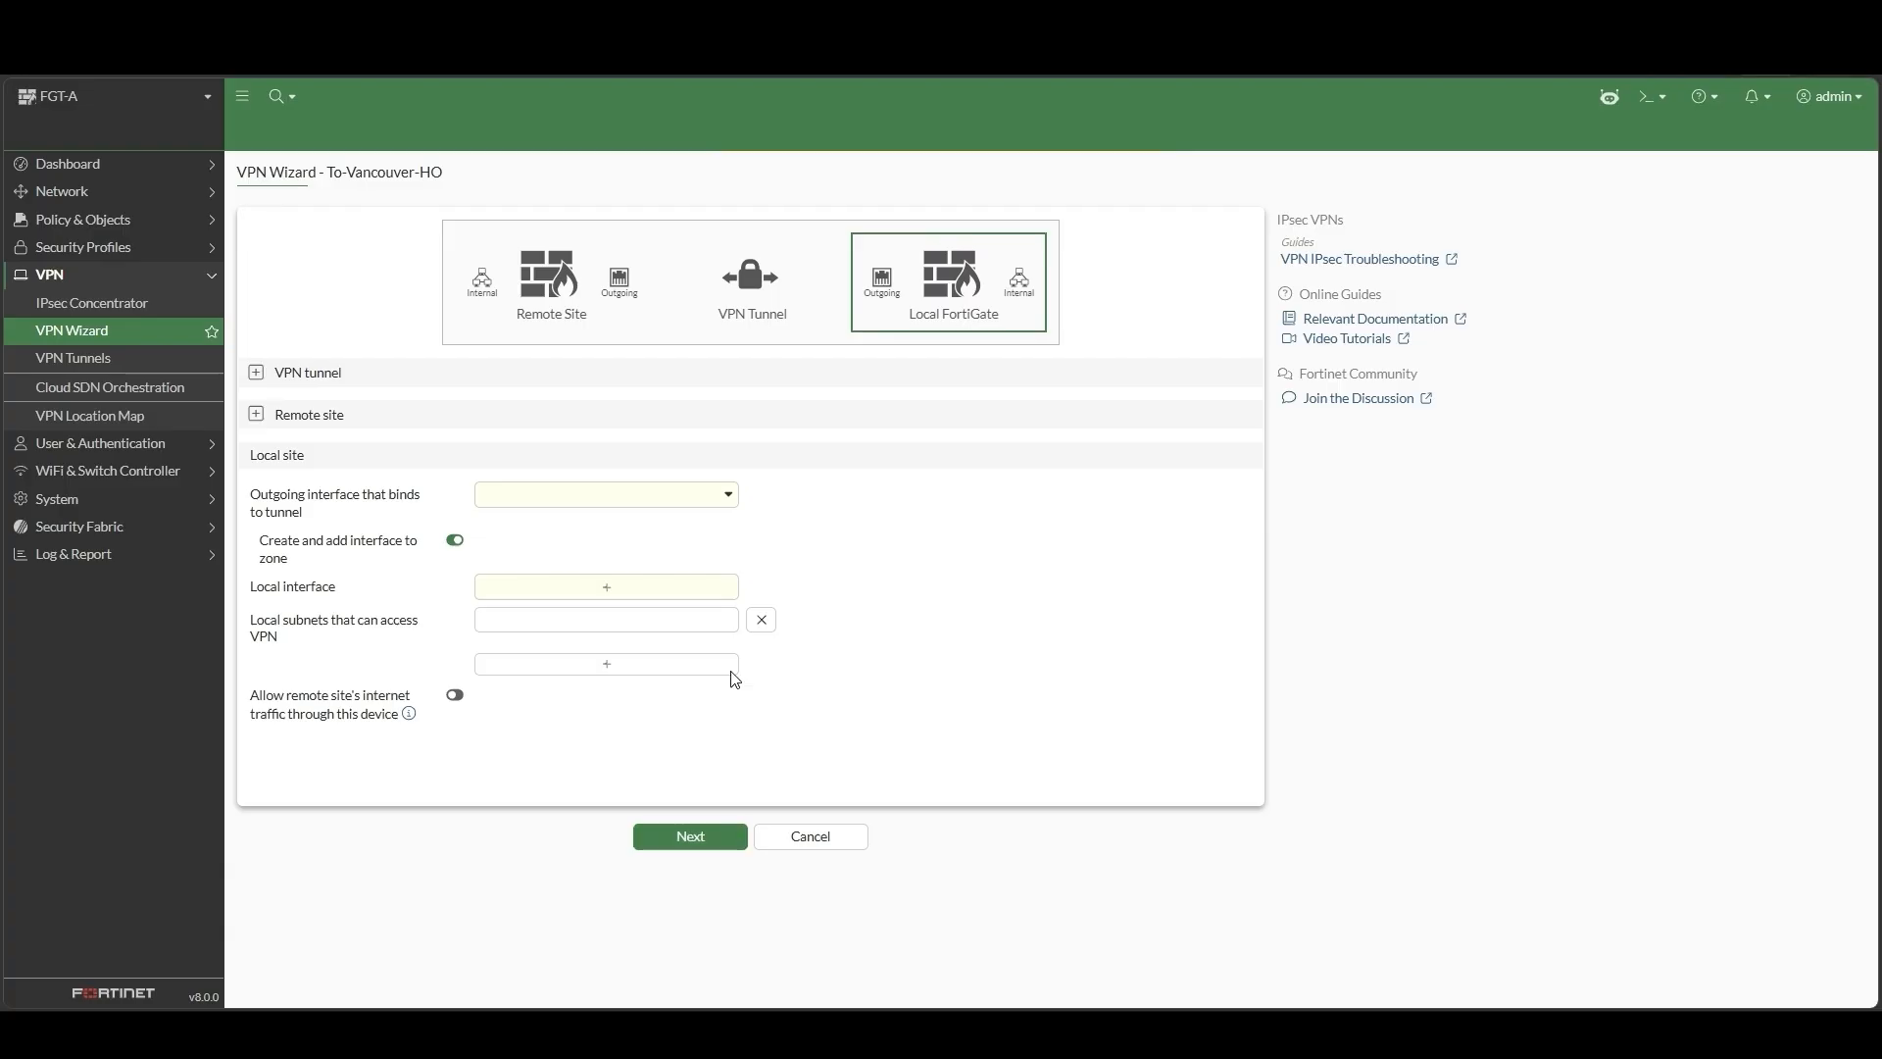
Bind the tunnel to outgoing port9 with port2 as the local interface
{"action": "left_click", "coordinate": [723, 501]}
{"action": "left_click", "coordinate": [555, 792]}
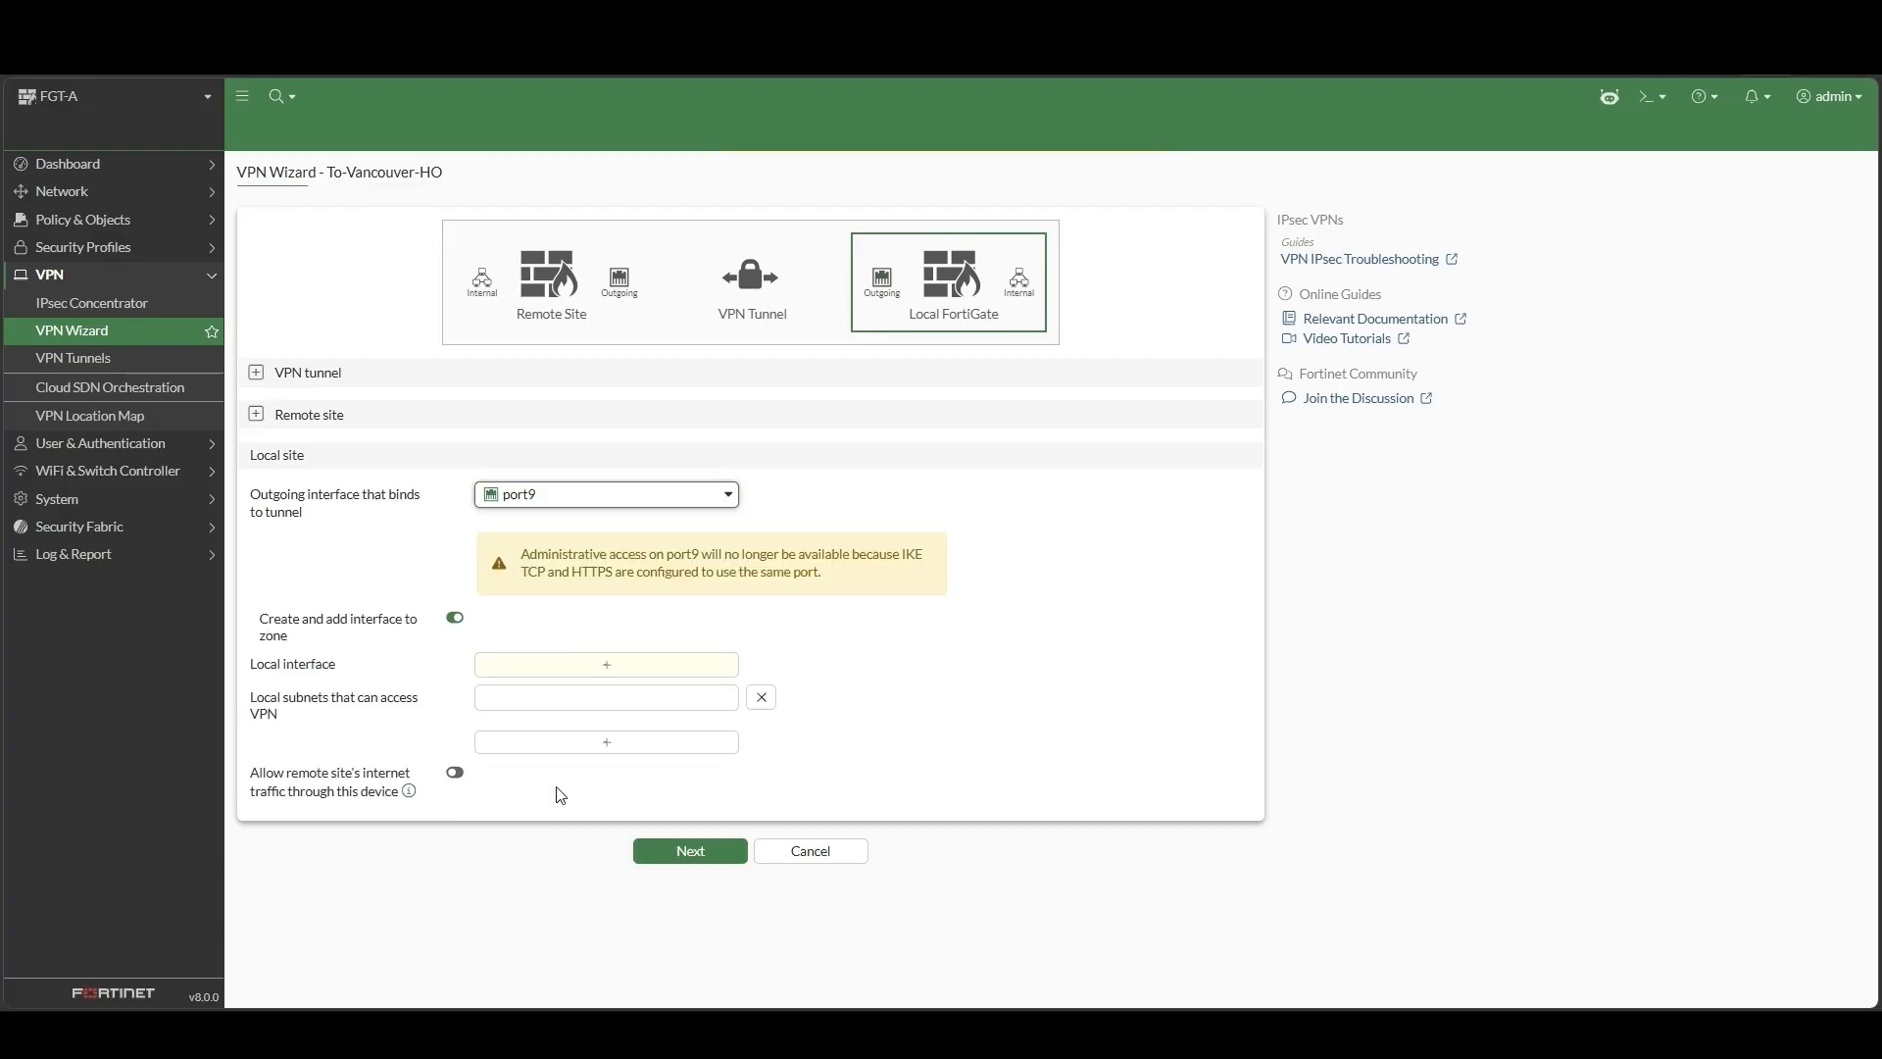
{"action": "left_click", "coordinate": [713, 673]}
{"action": "left_click", "coordinate": [990, 611]}
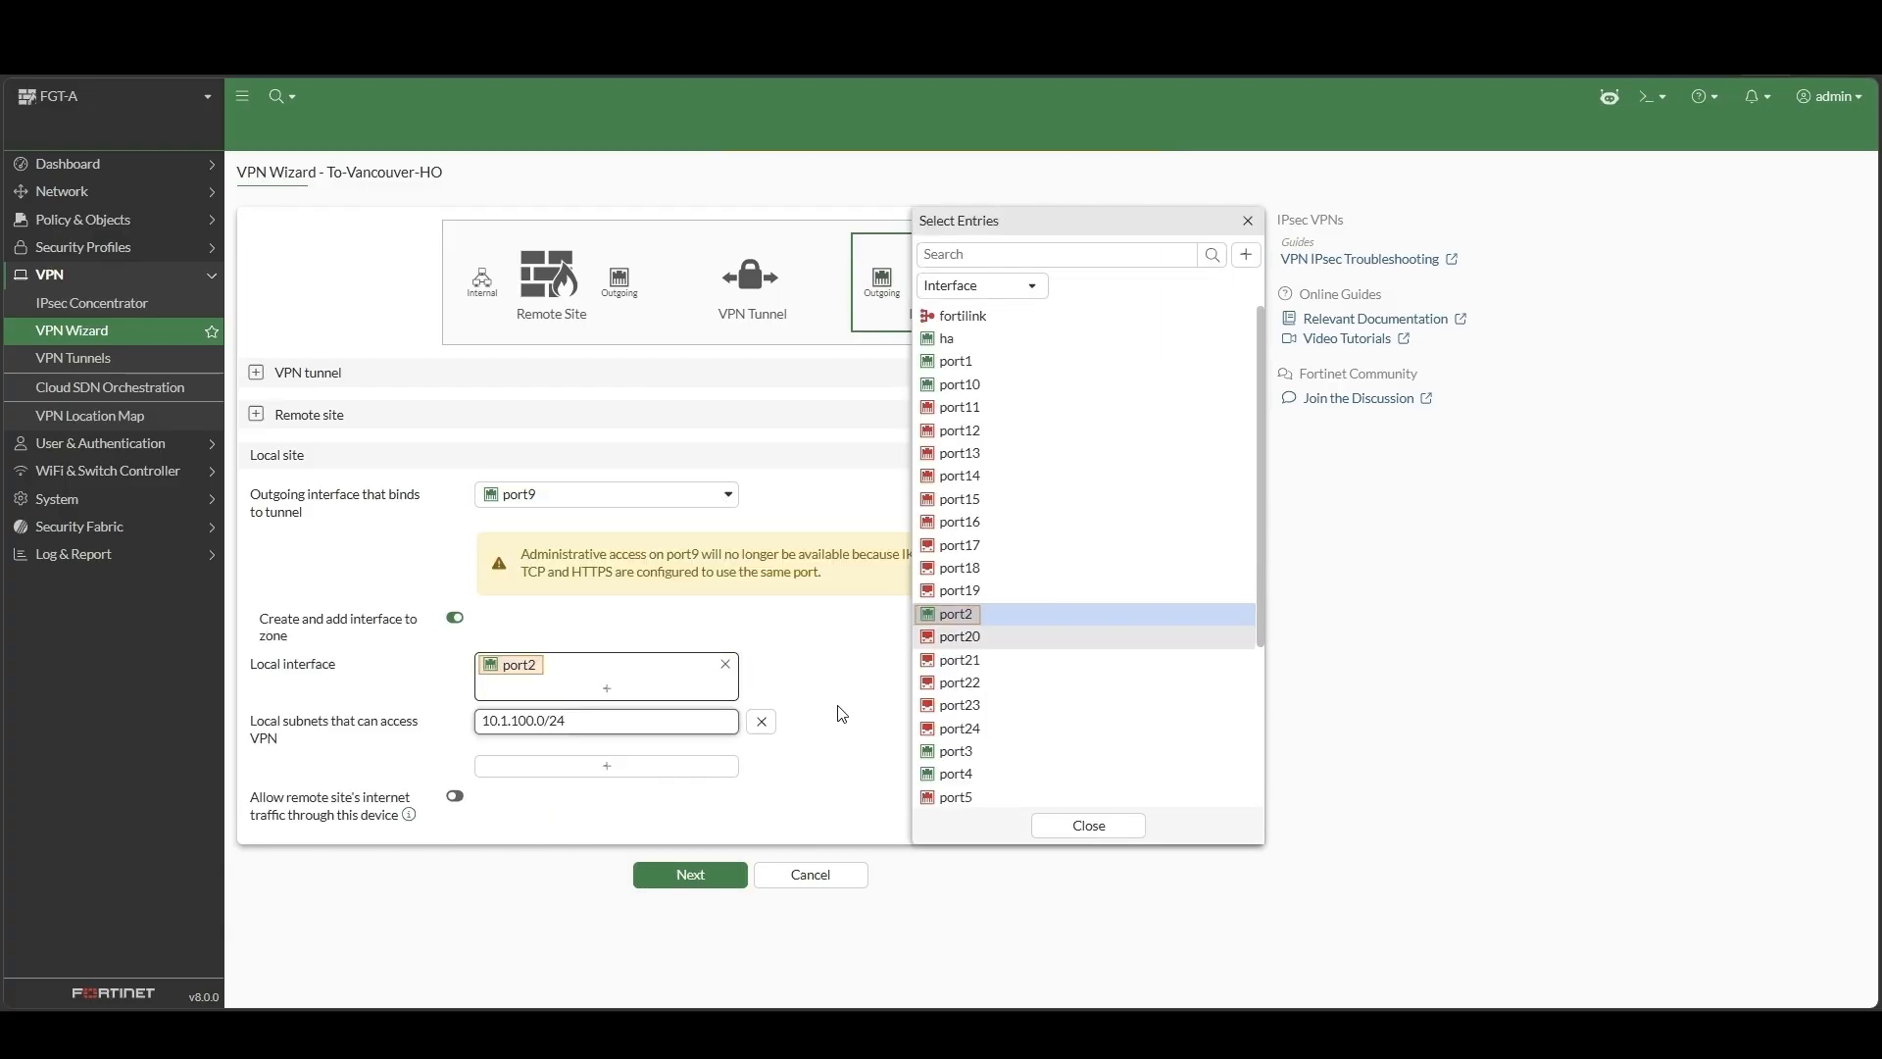
{"action": "left_click", "coordinate": [714, 845]}
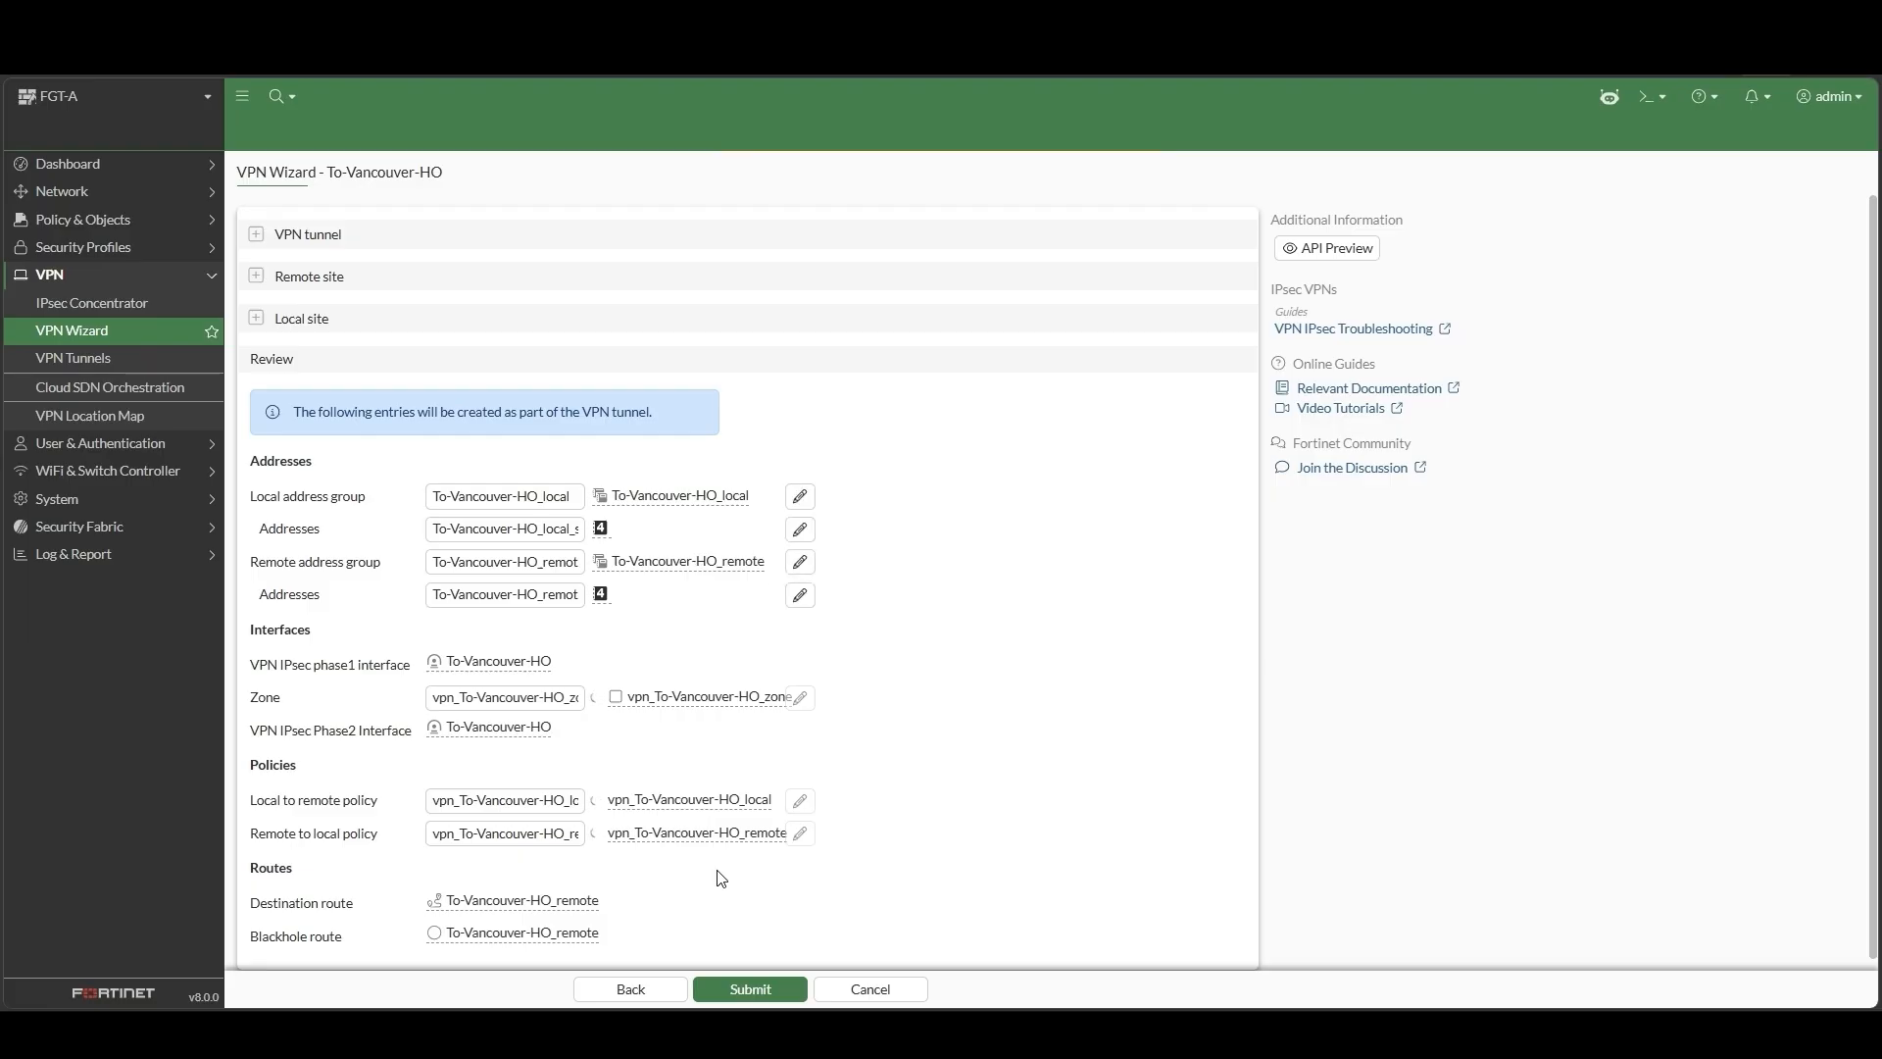
Submit the reviewed To-Vancouver-HO settings to create the tunnel, address groups, zone, policies and routes
{"action": "left_click", "coordinate": [796, 984]}
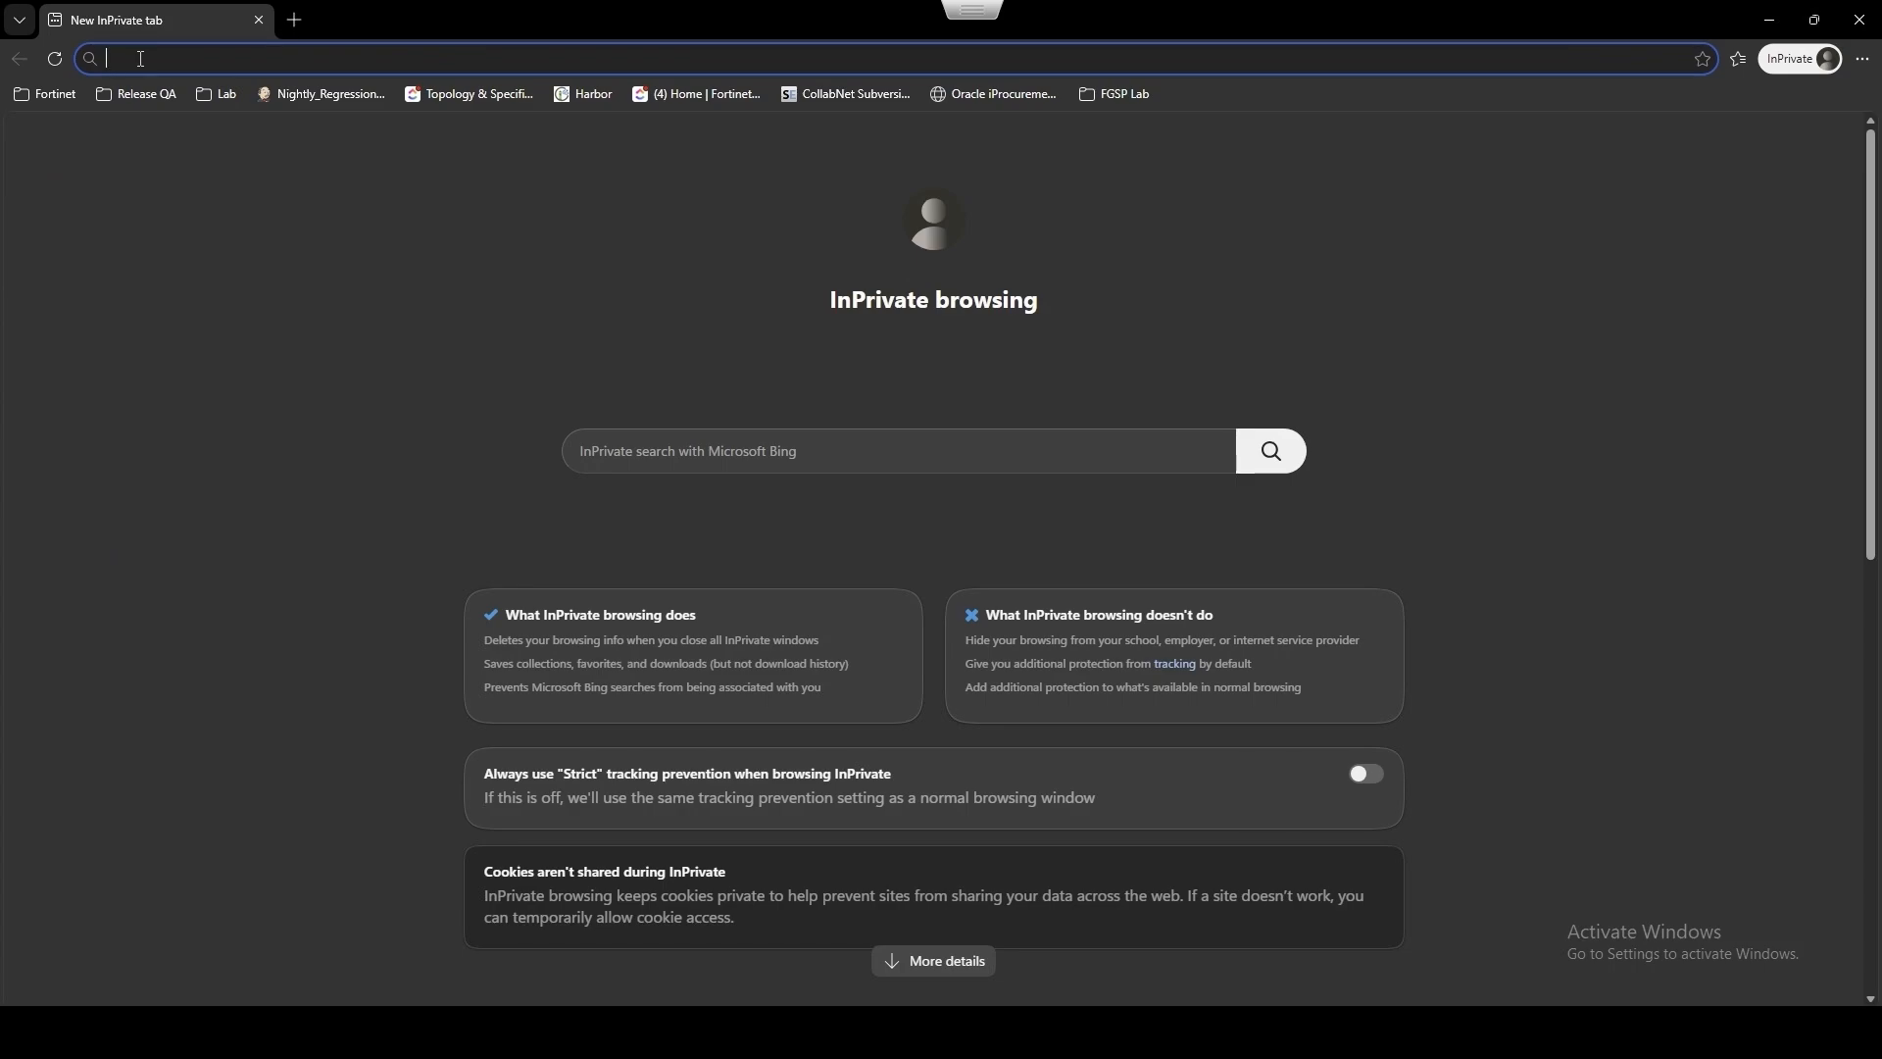
Load the Vancouver head office application at 192.168.5.44 in the browser
{"action": "type", "text": "192.168.5.44"}
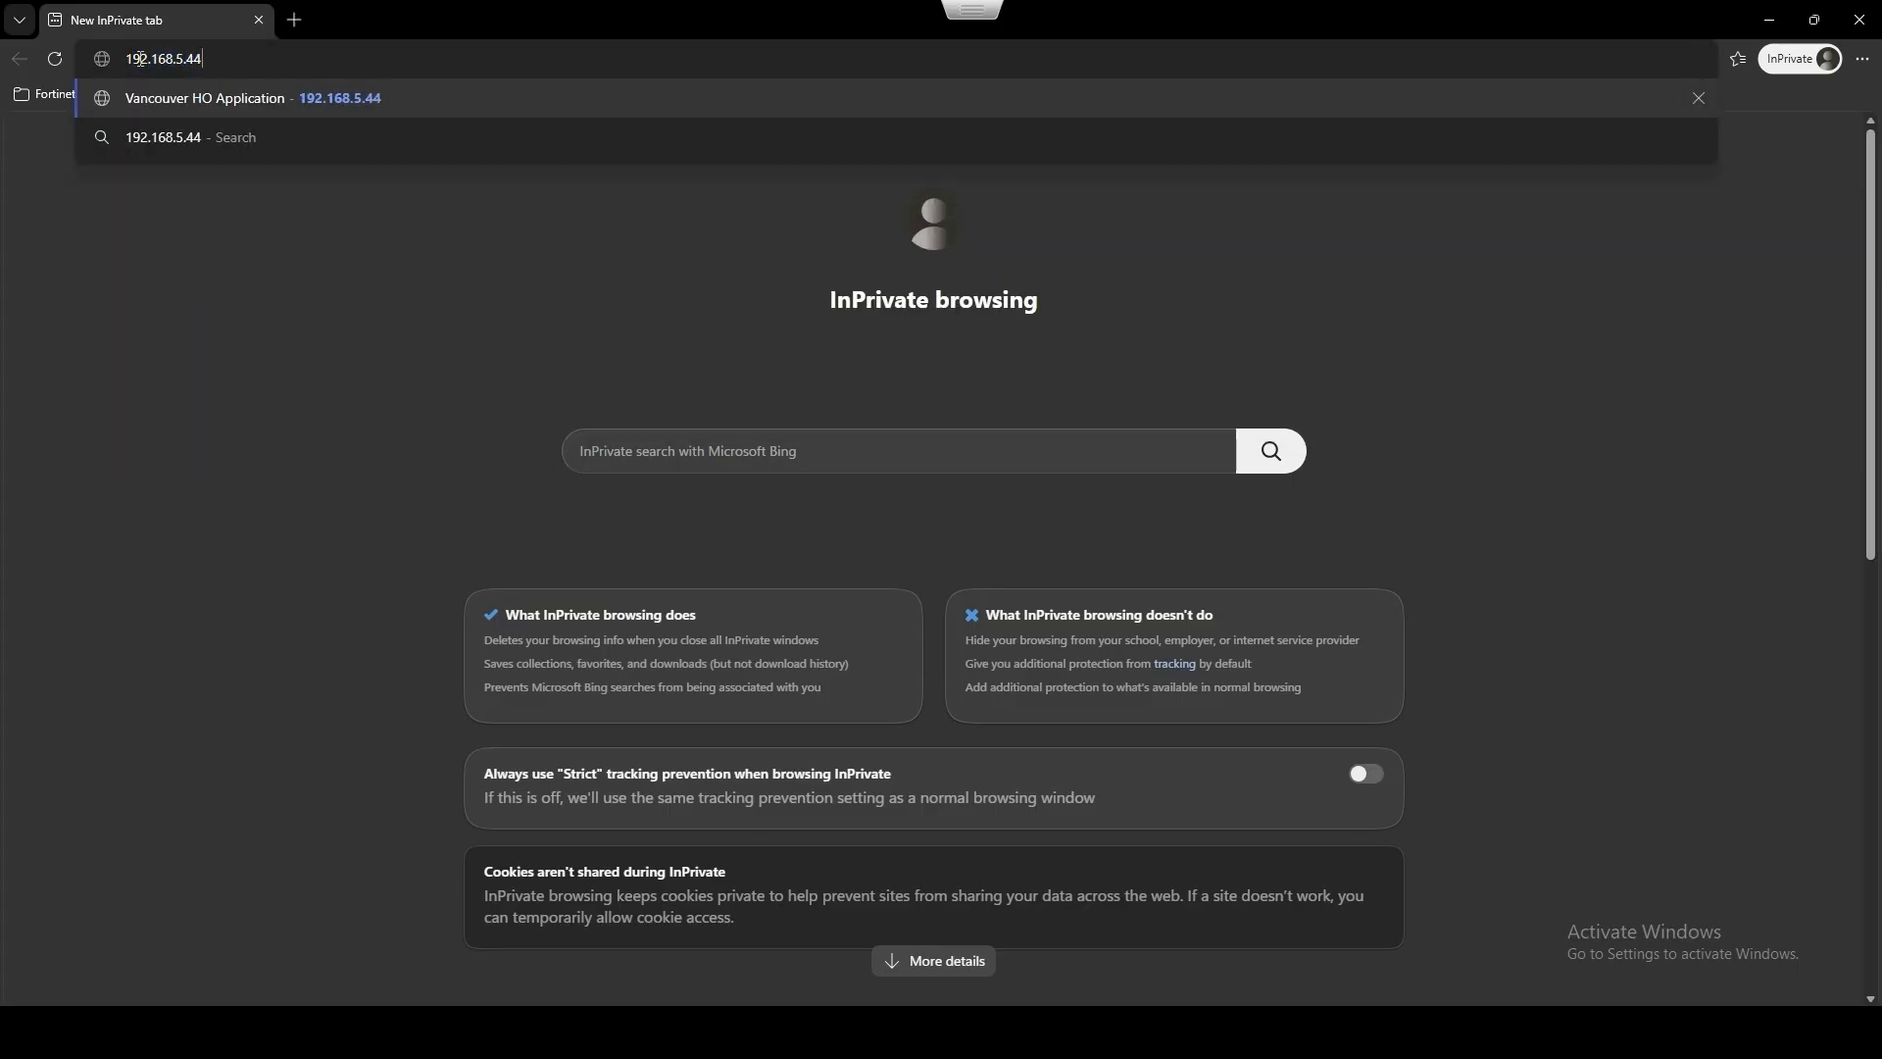
{"action": "key", "text": "Return"}
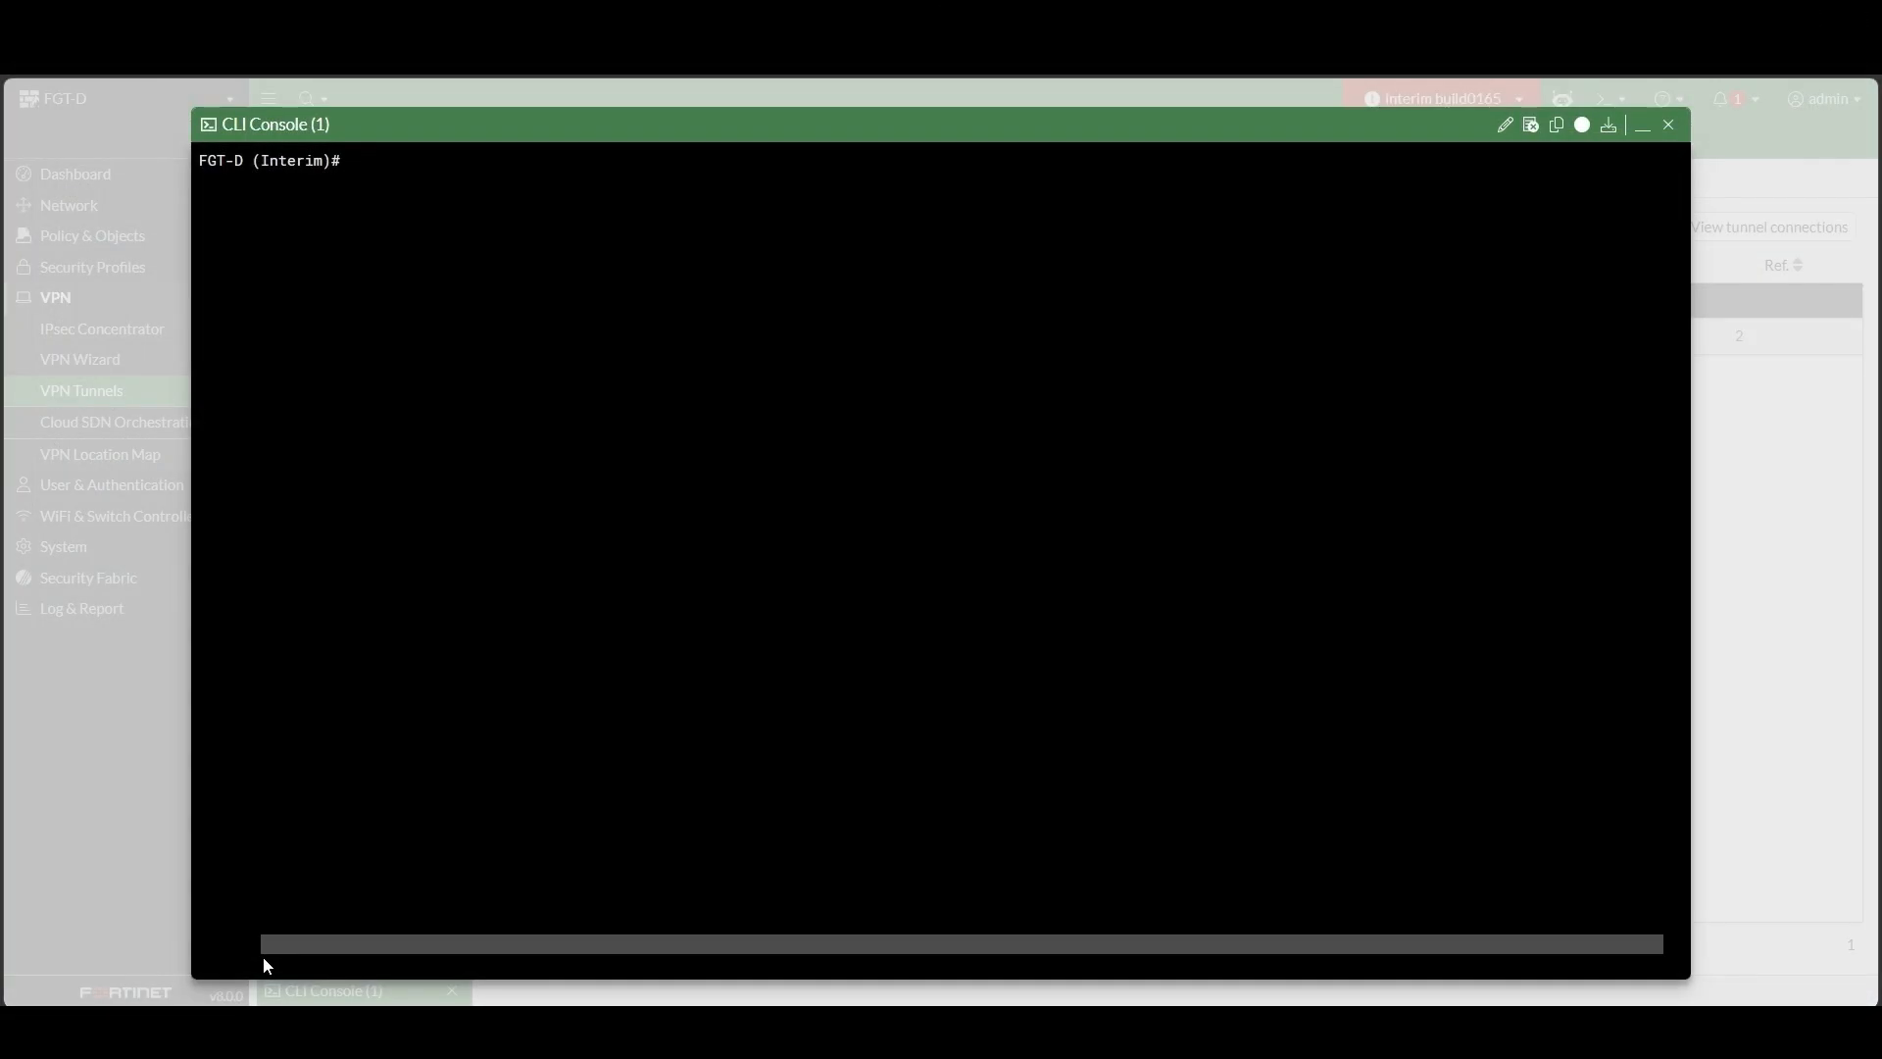
Run diagnose vpn ike gateway list on FGT-D to show Vancouver-HO_0 using TLS transport
{"action": "type", "text": "diagnose "}
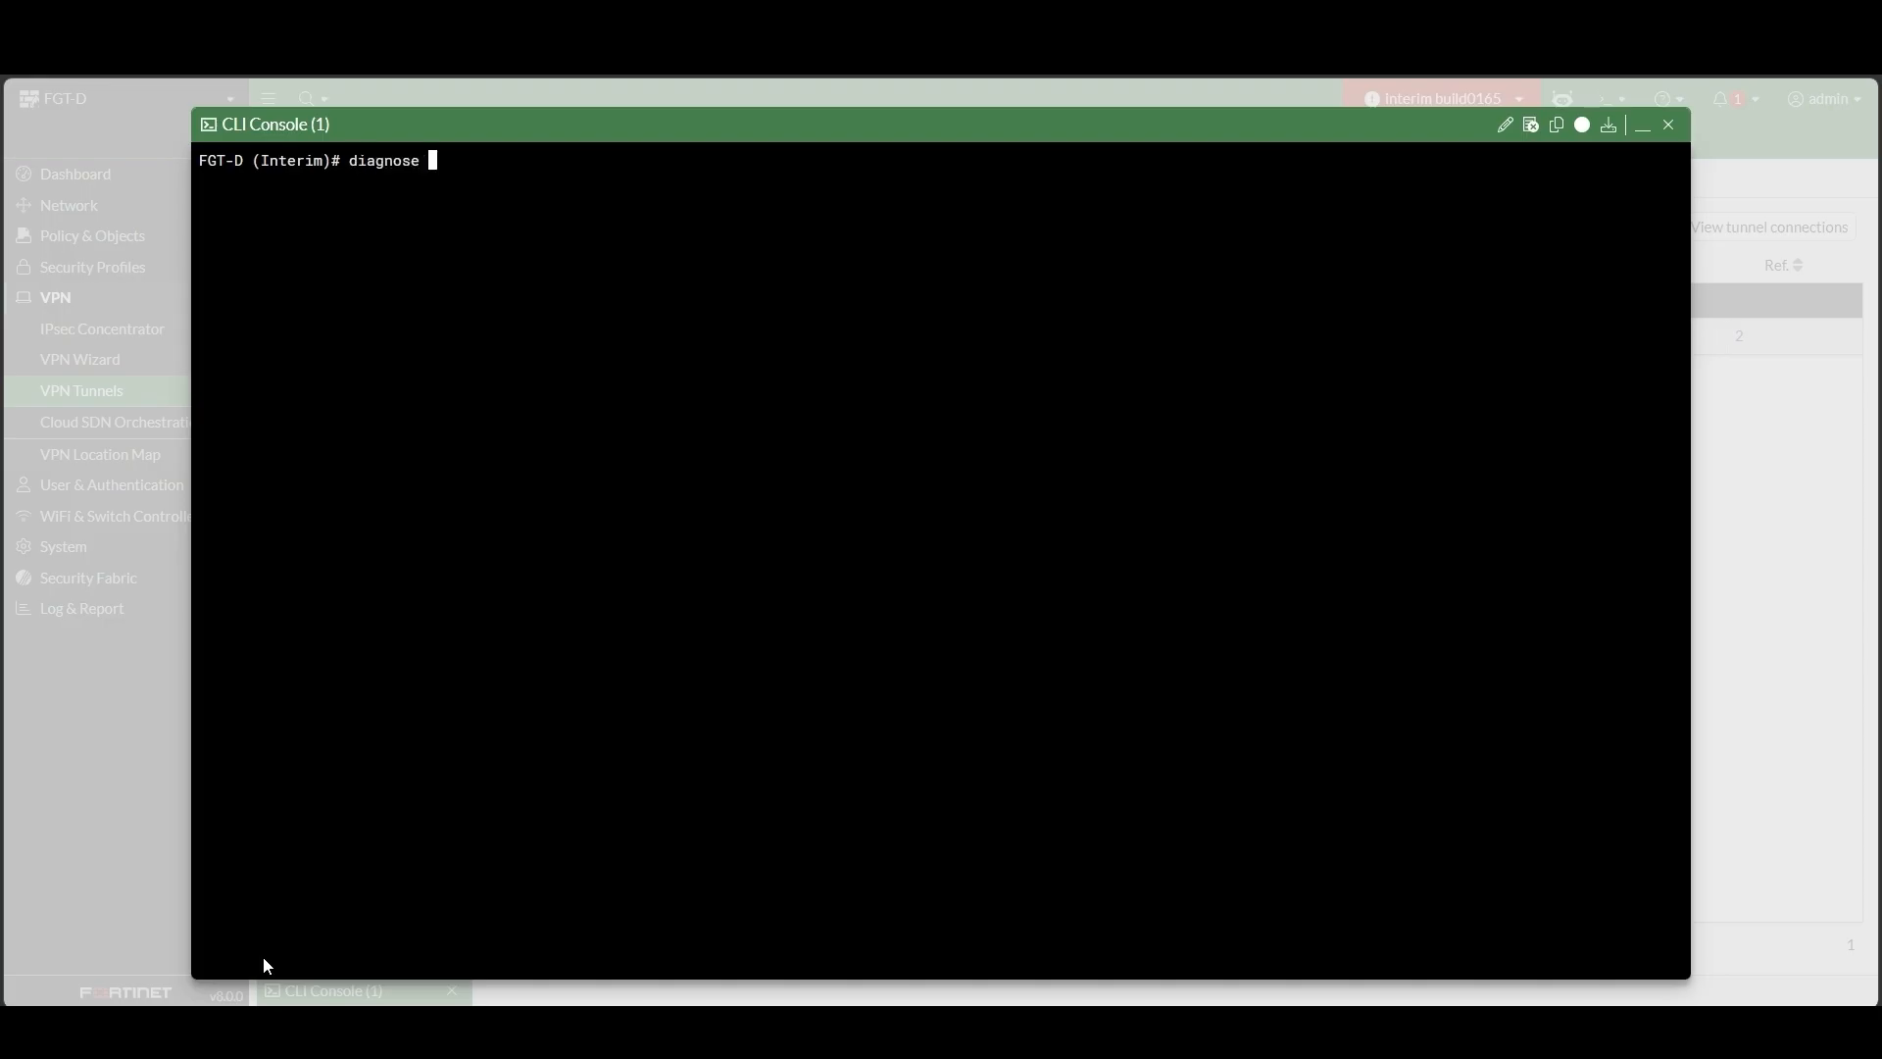
{"action": "type", "text": "vpn ike gateway li"}
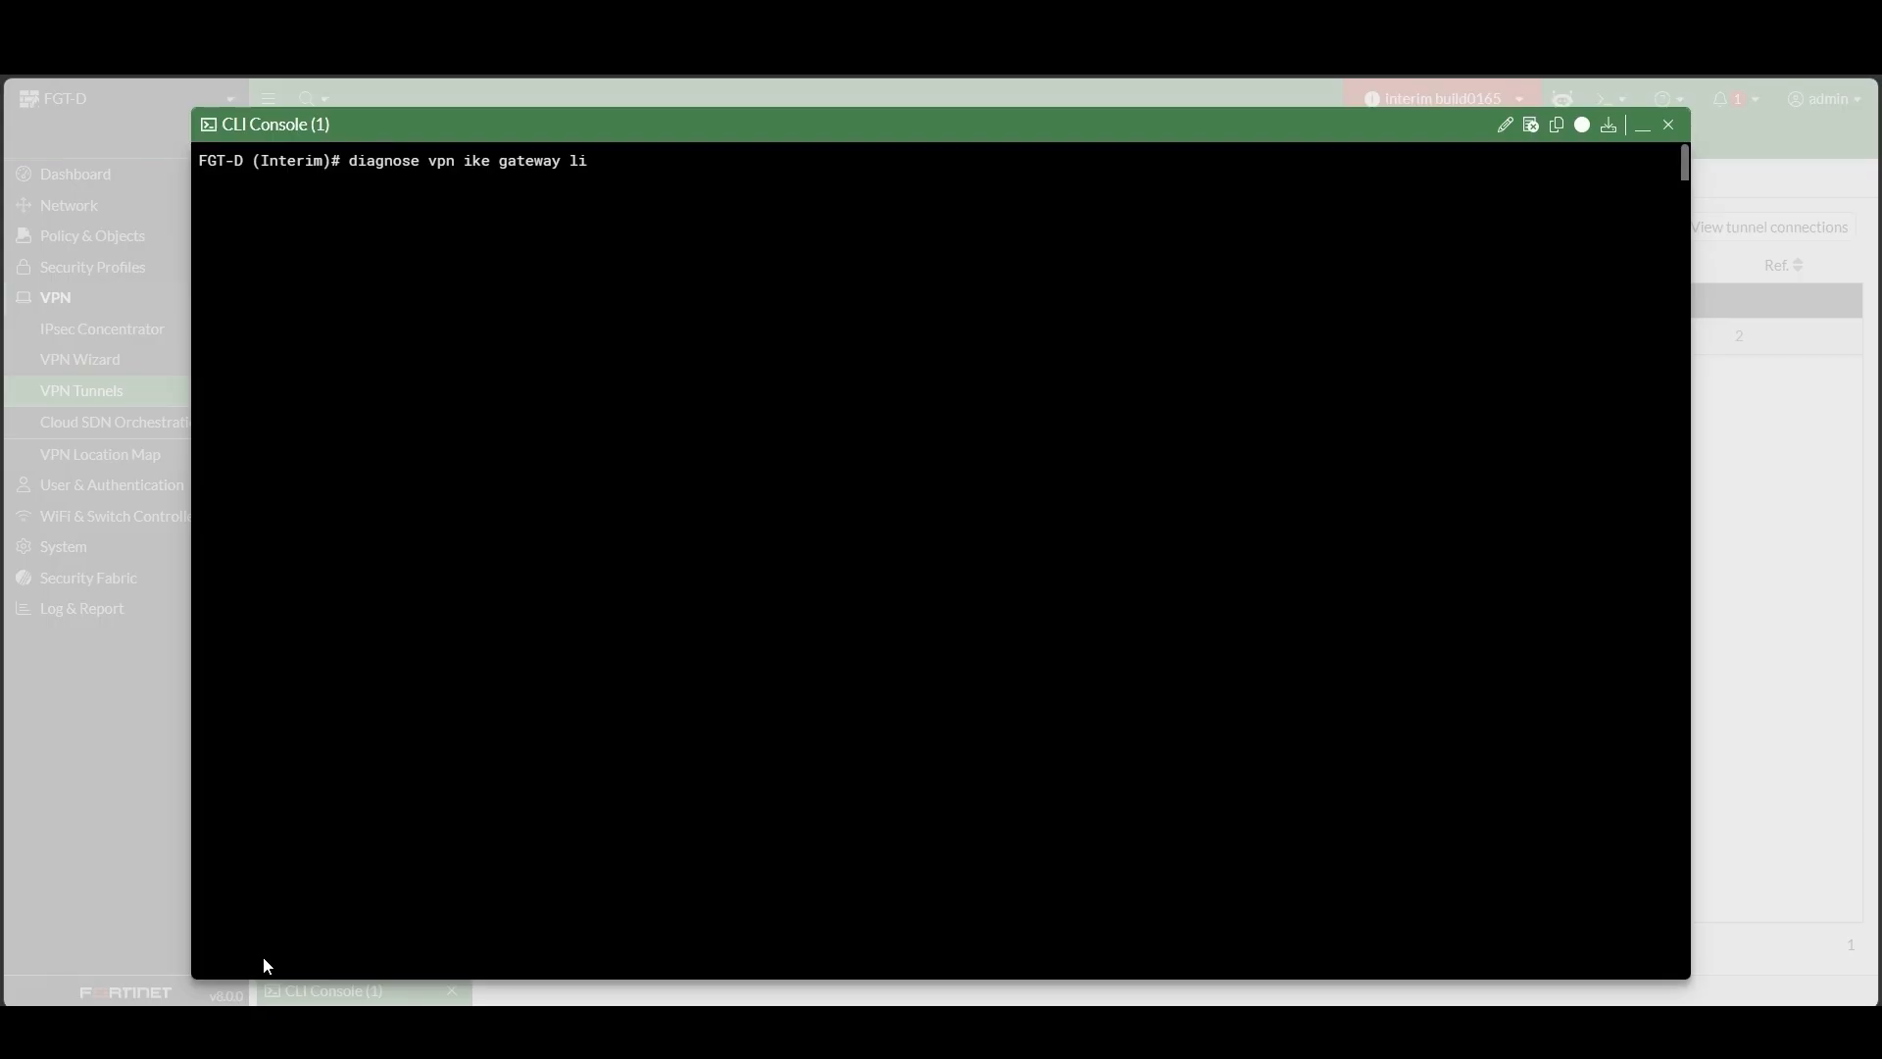
{"action": "key", "text": "Return"}
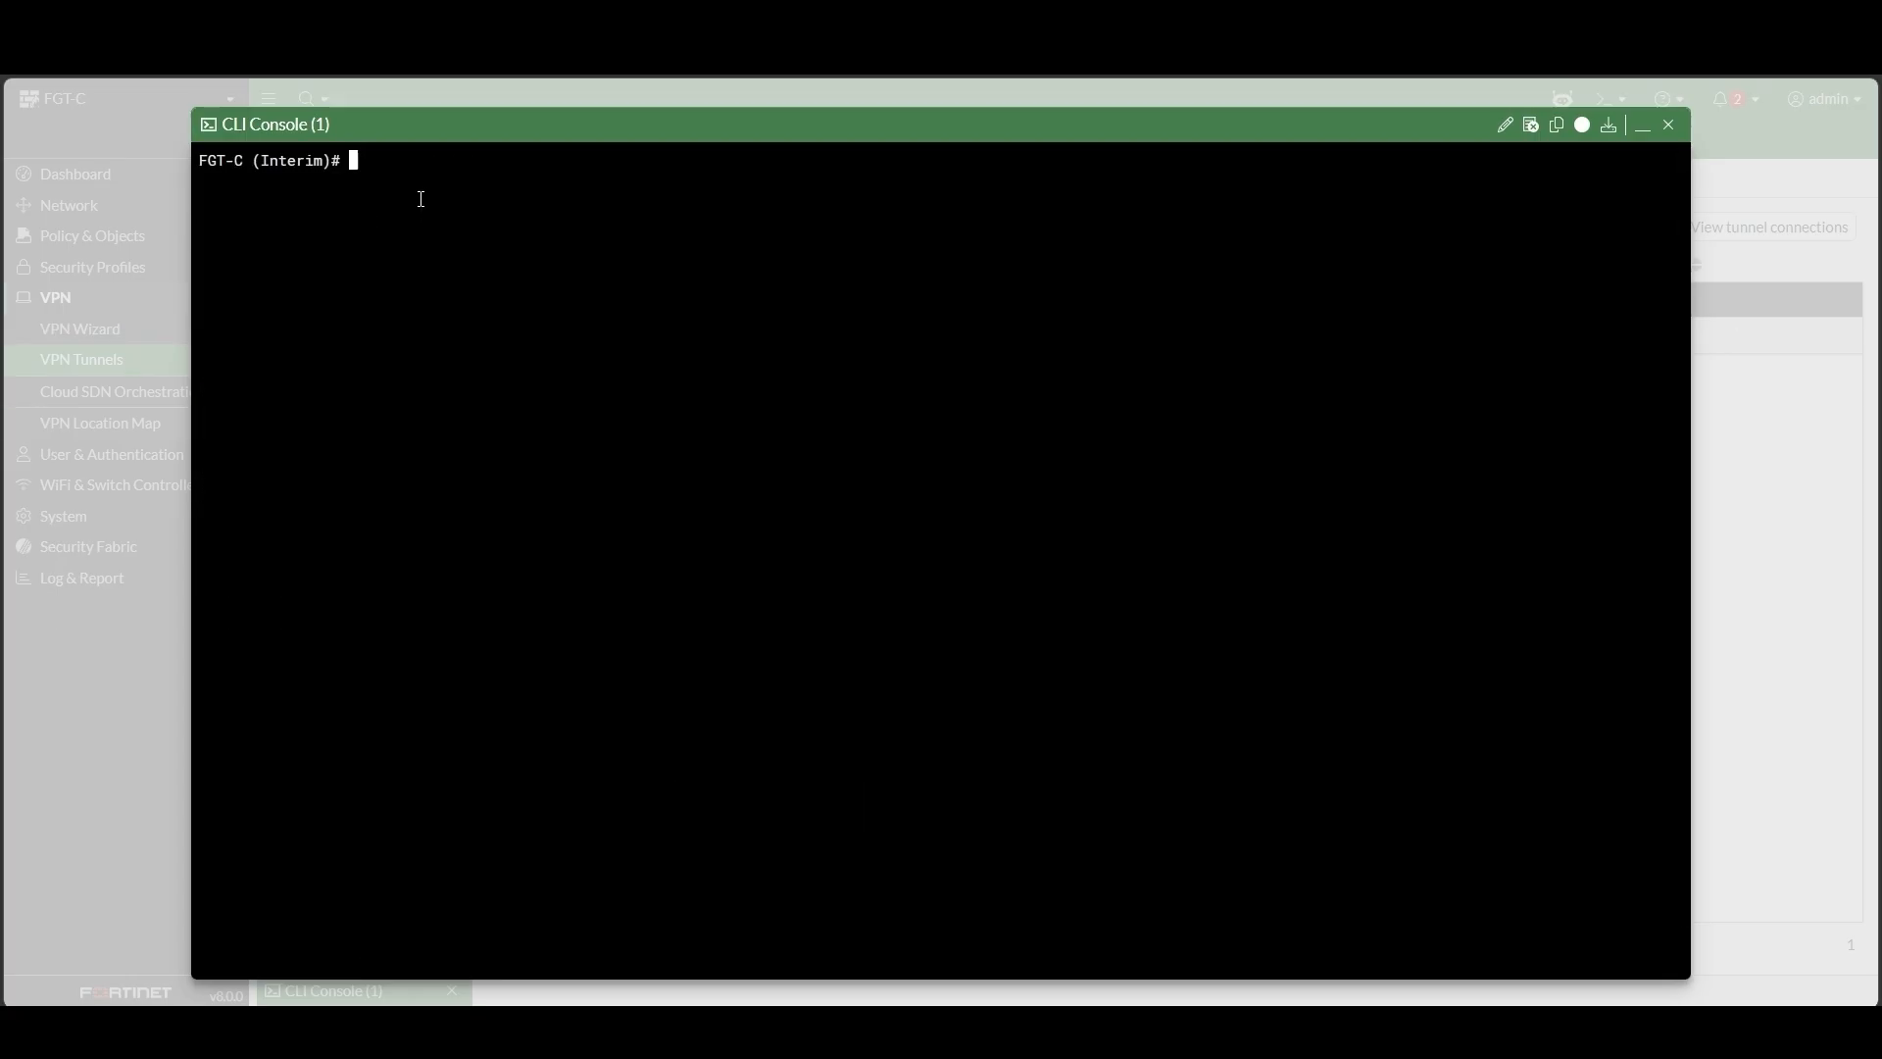
List FGT-C's IKE gateways, showing To-Vancouver-HO still on UDP, then minimize the console
{"action": "type", "text": "diagnose vpn  ike gateway list"}
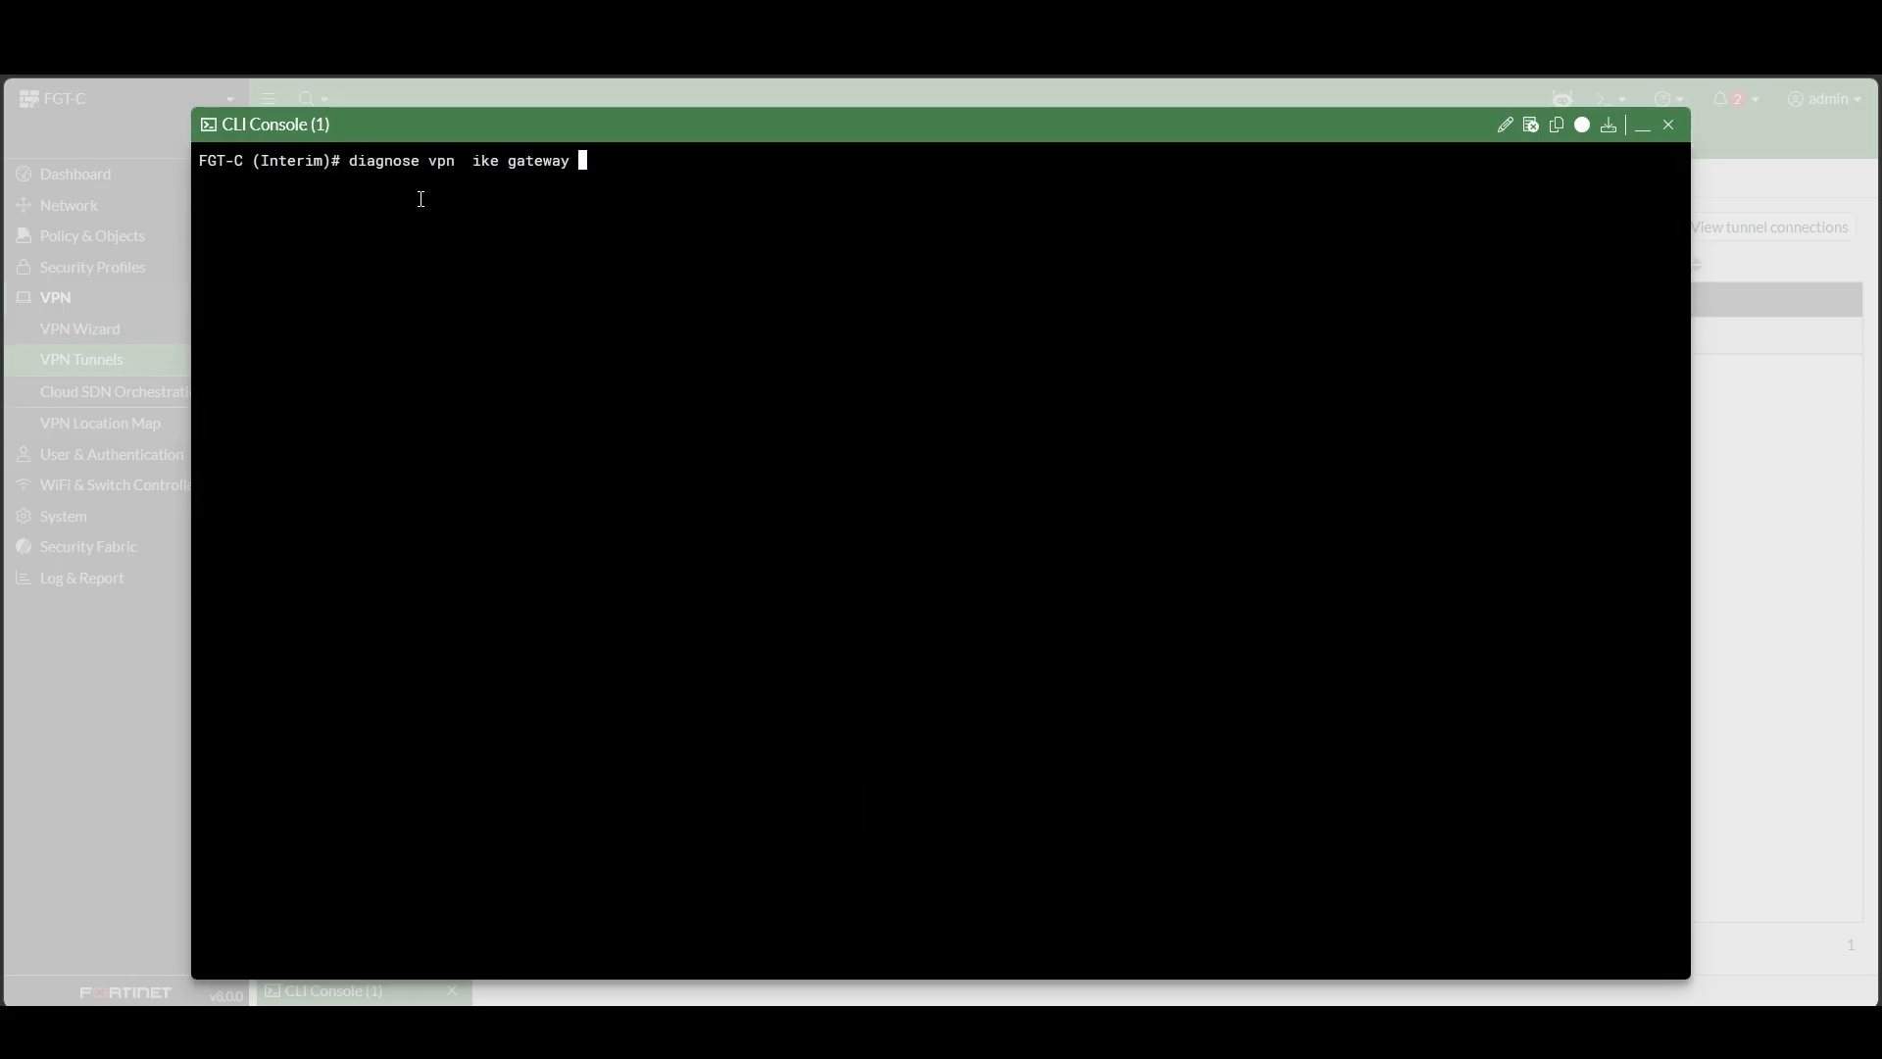
{"action": "key", "text": "Return"}
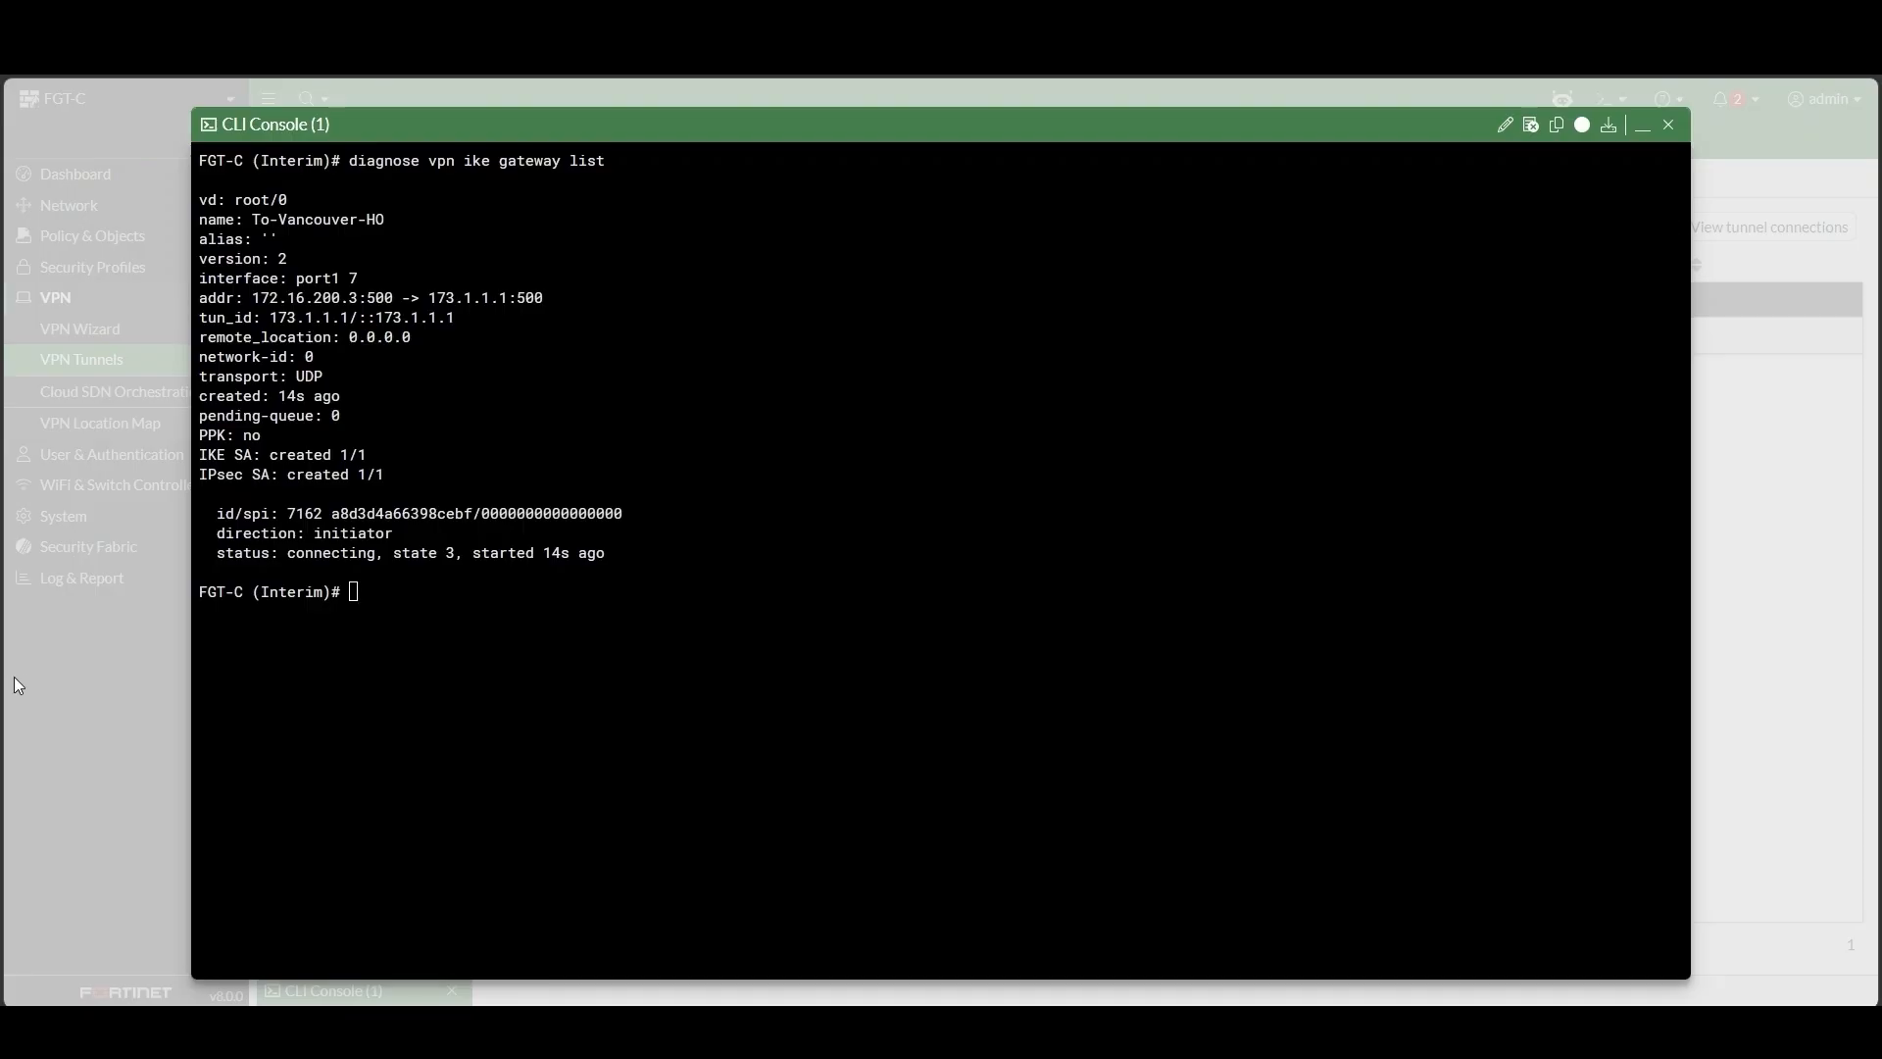
{"action": "left_click", "coordinate": [1642, 127]}
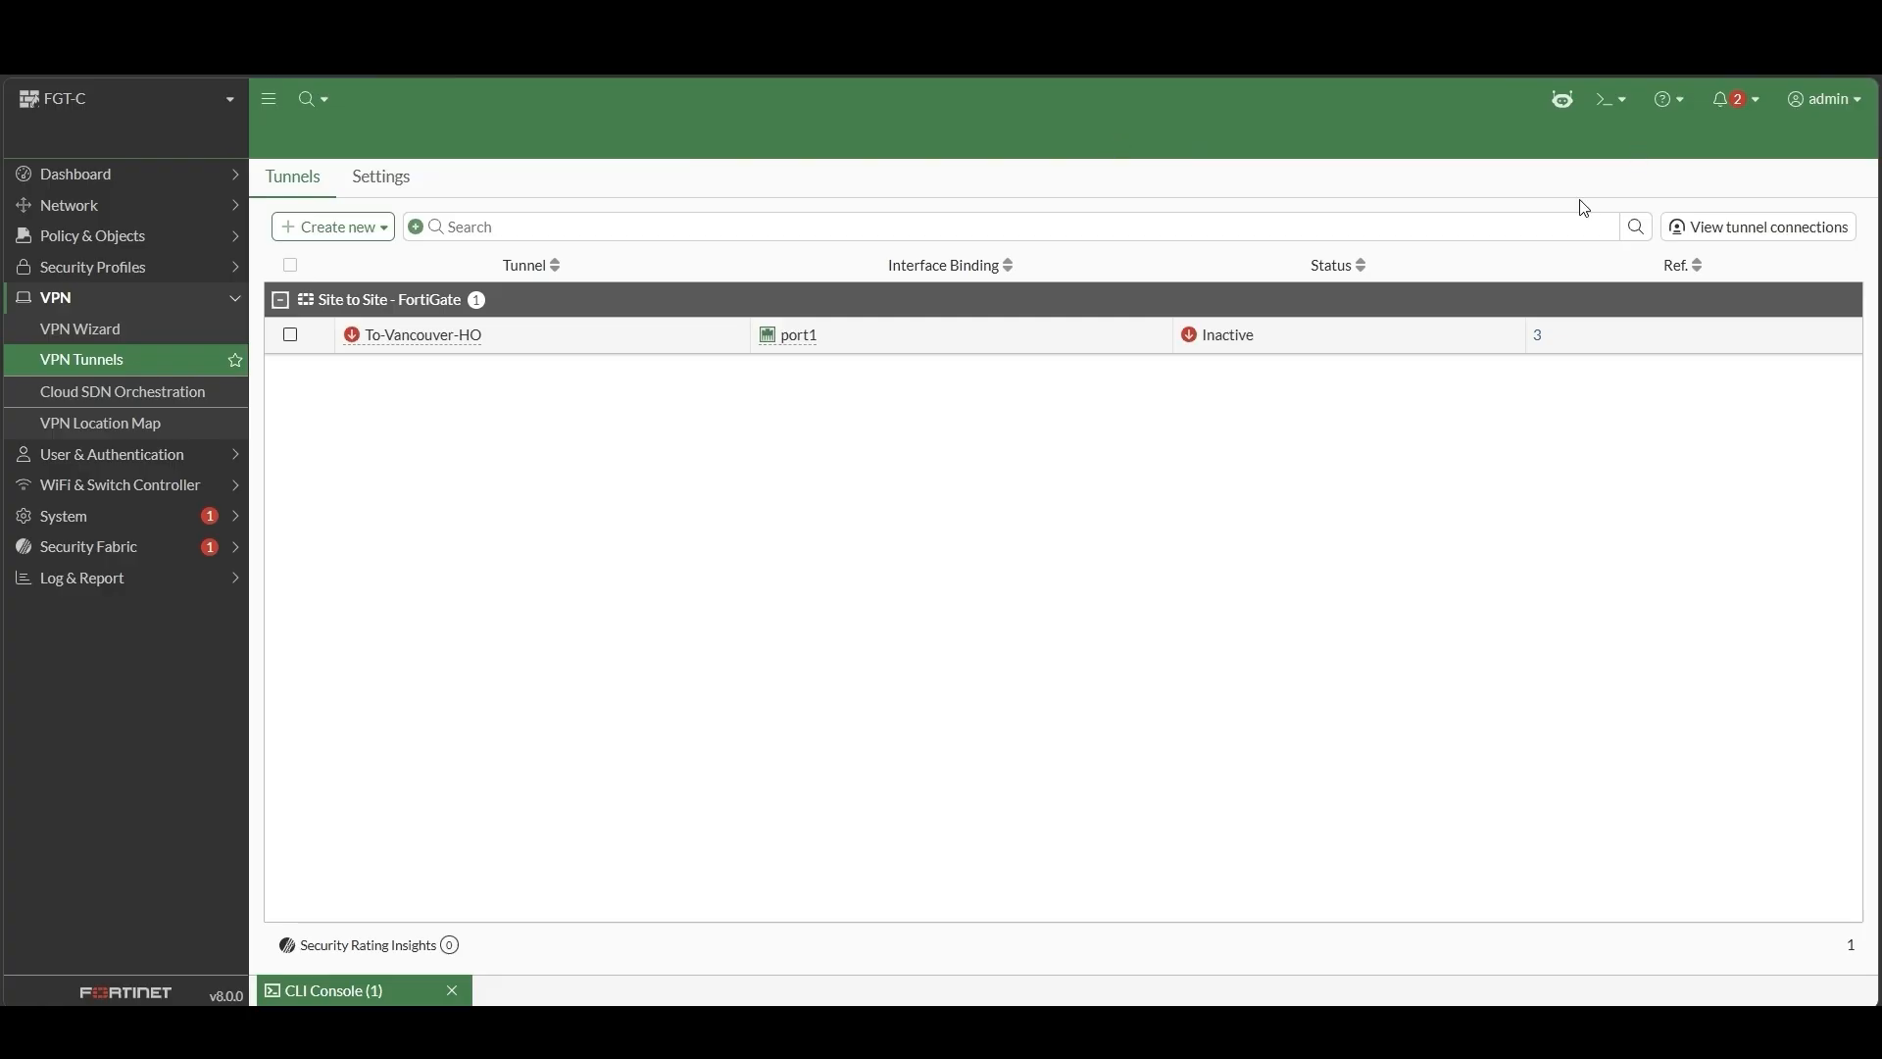
Enable Use TLS in the IPsec tunnel settings for TCP negotiation on port 443 and apply
{"action": "left_click", "coordinate": [365, 186]}
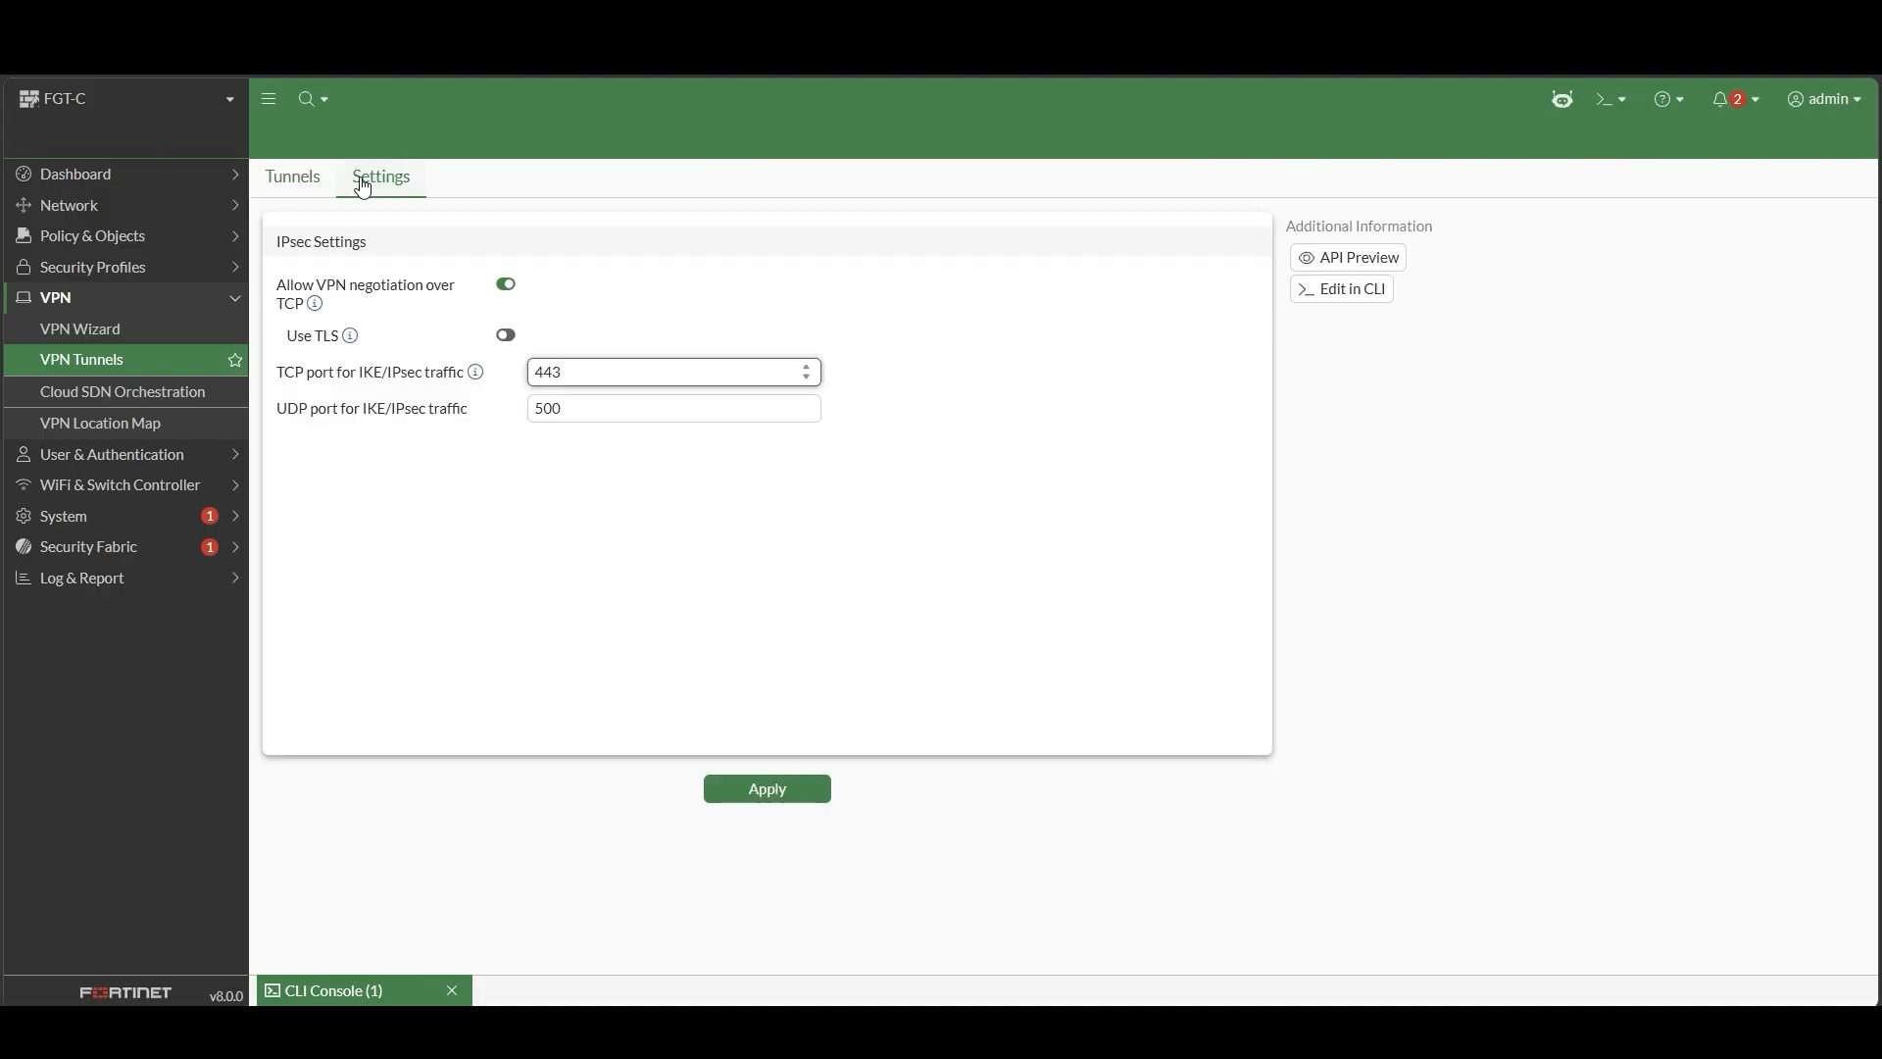
{"action": "left_click", "coordinate": [506, 336]}
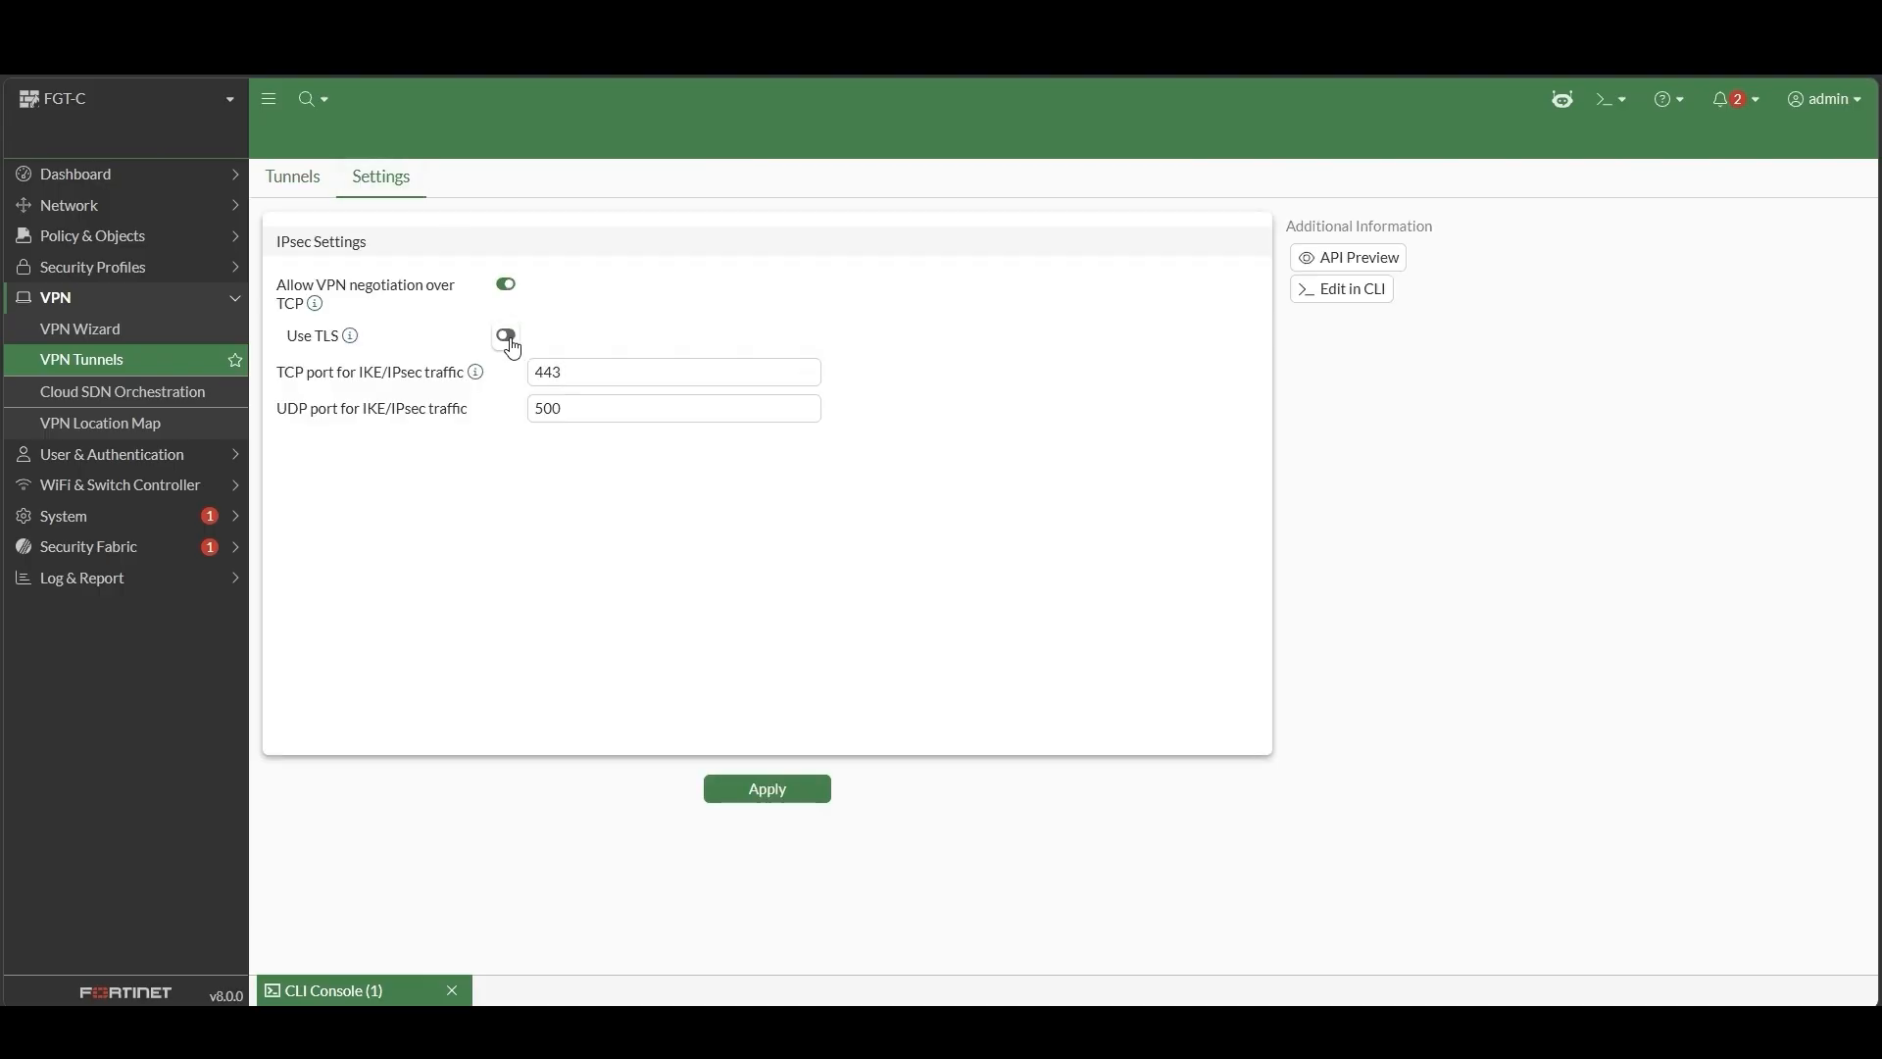
{"action": "left_click", "coordinate": [824, 802]}
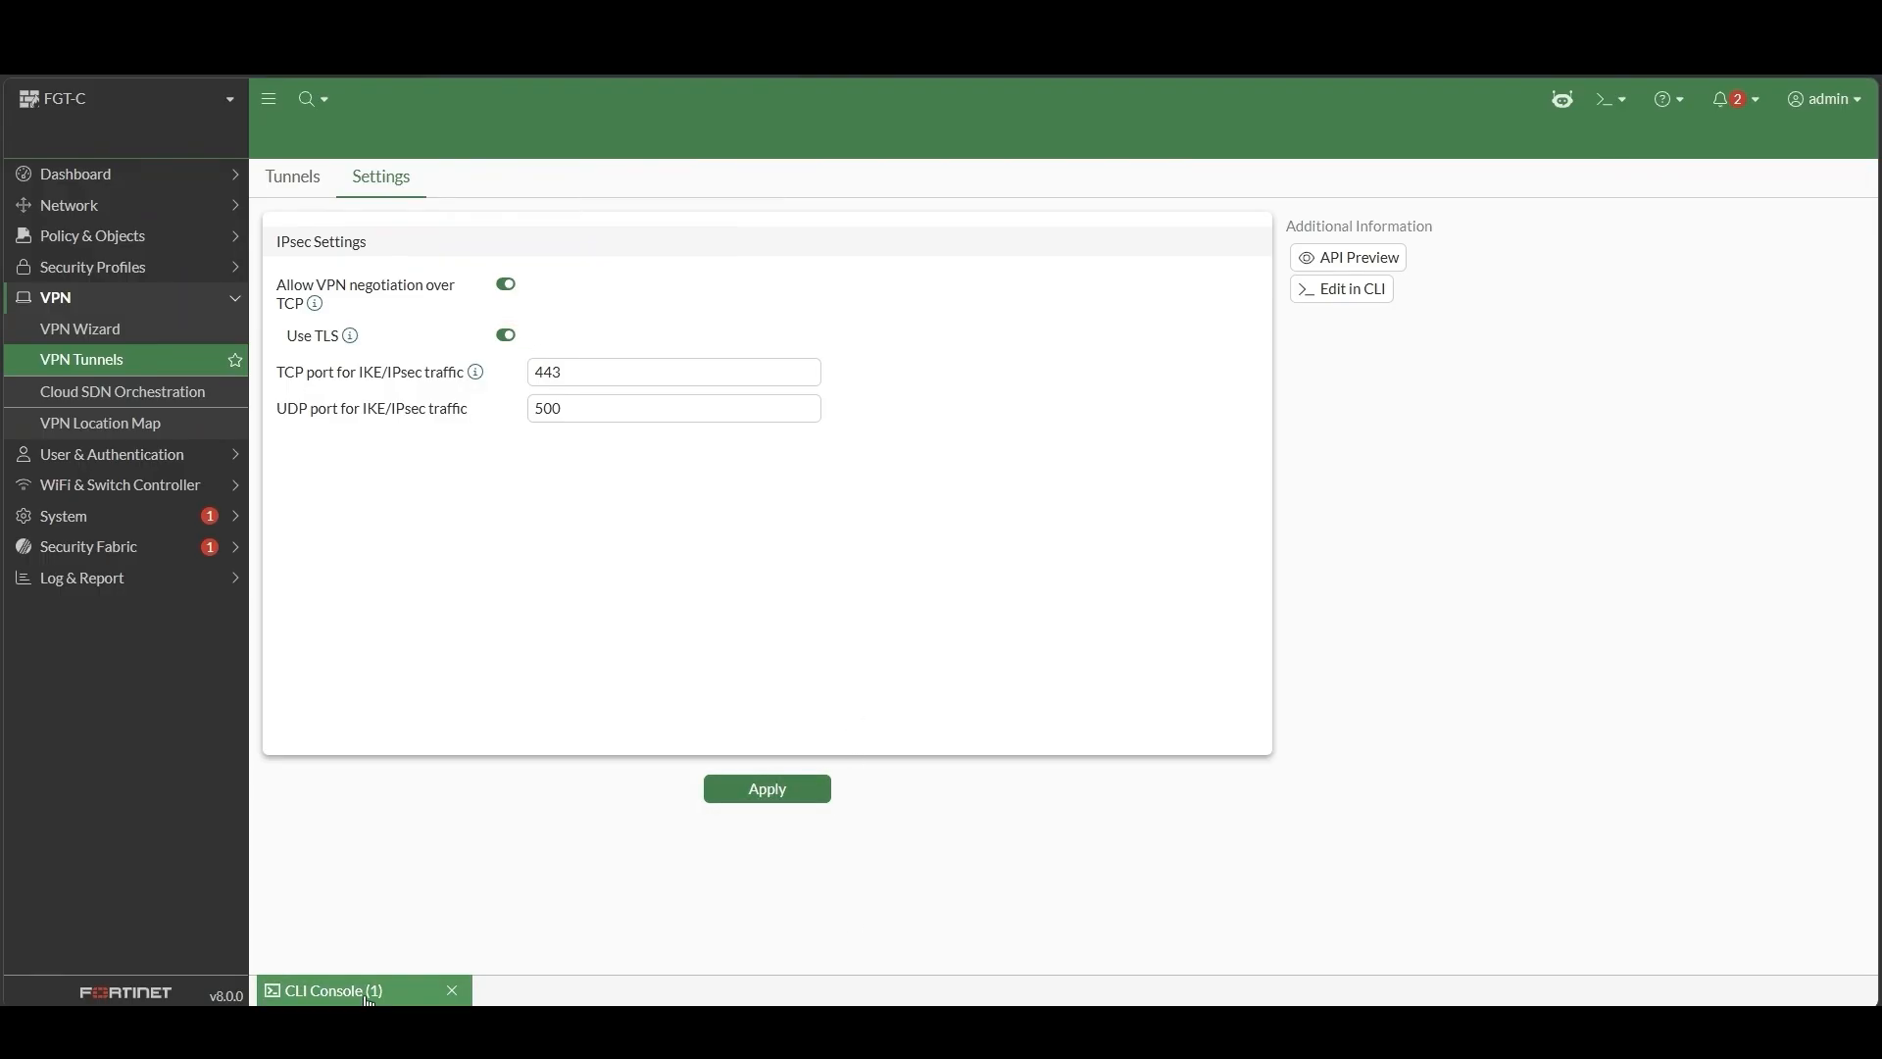
{"action": "left_click", "coordinate": [421, 990]}
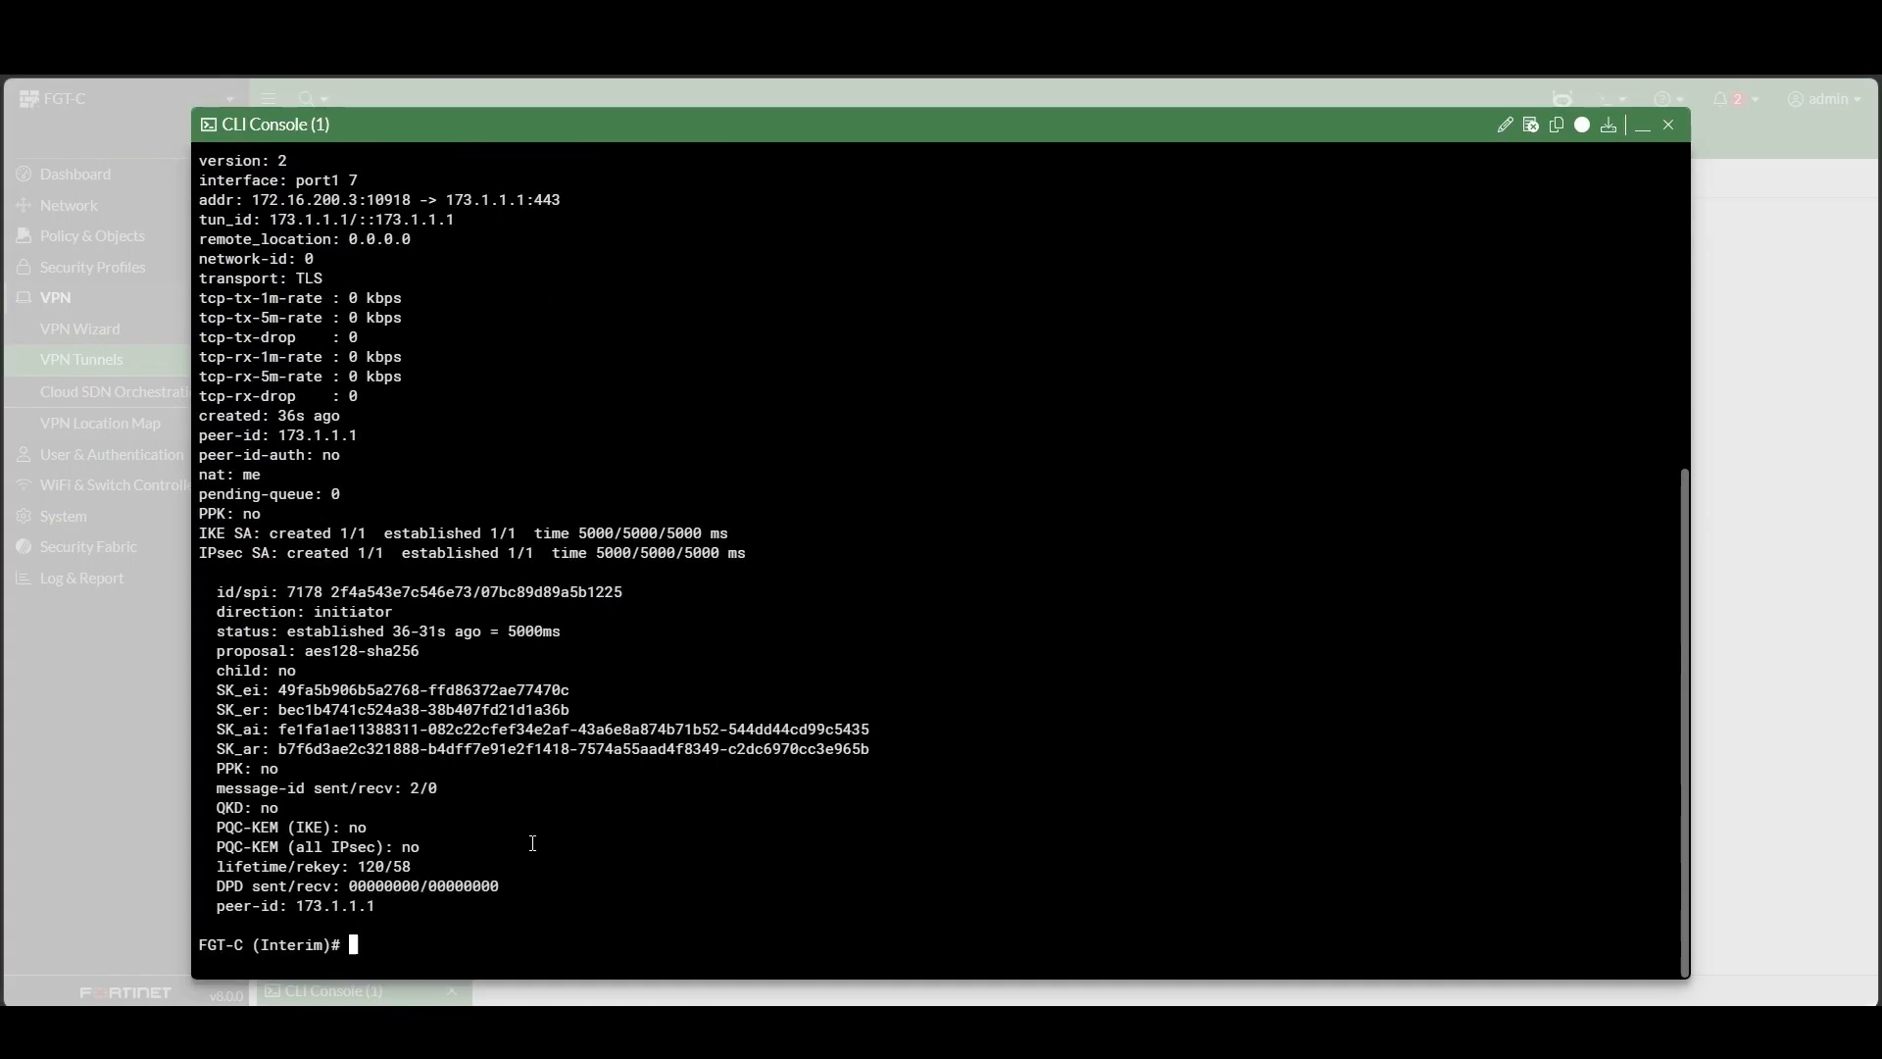
Scroll FGT-C's gateway list to confirm To-Vancouver-HO uses TLS to 173.1.1.1 port 443
{"action": "scroll", "coordinate": [532, 841], "scroll_direction": "up", "scroll_amount": 2}
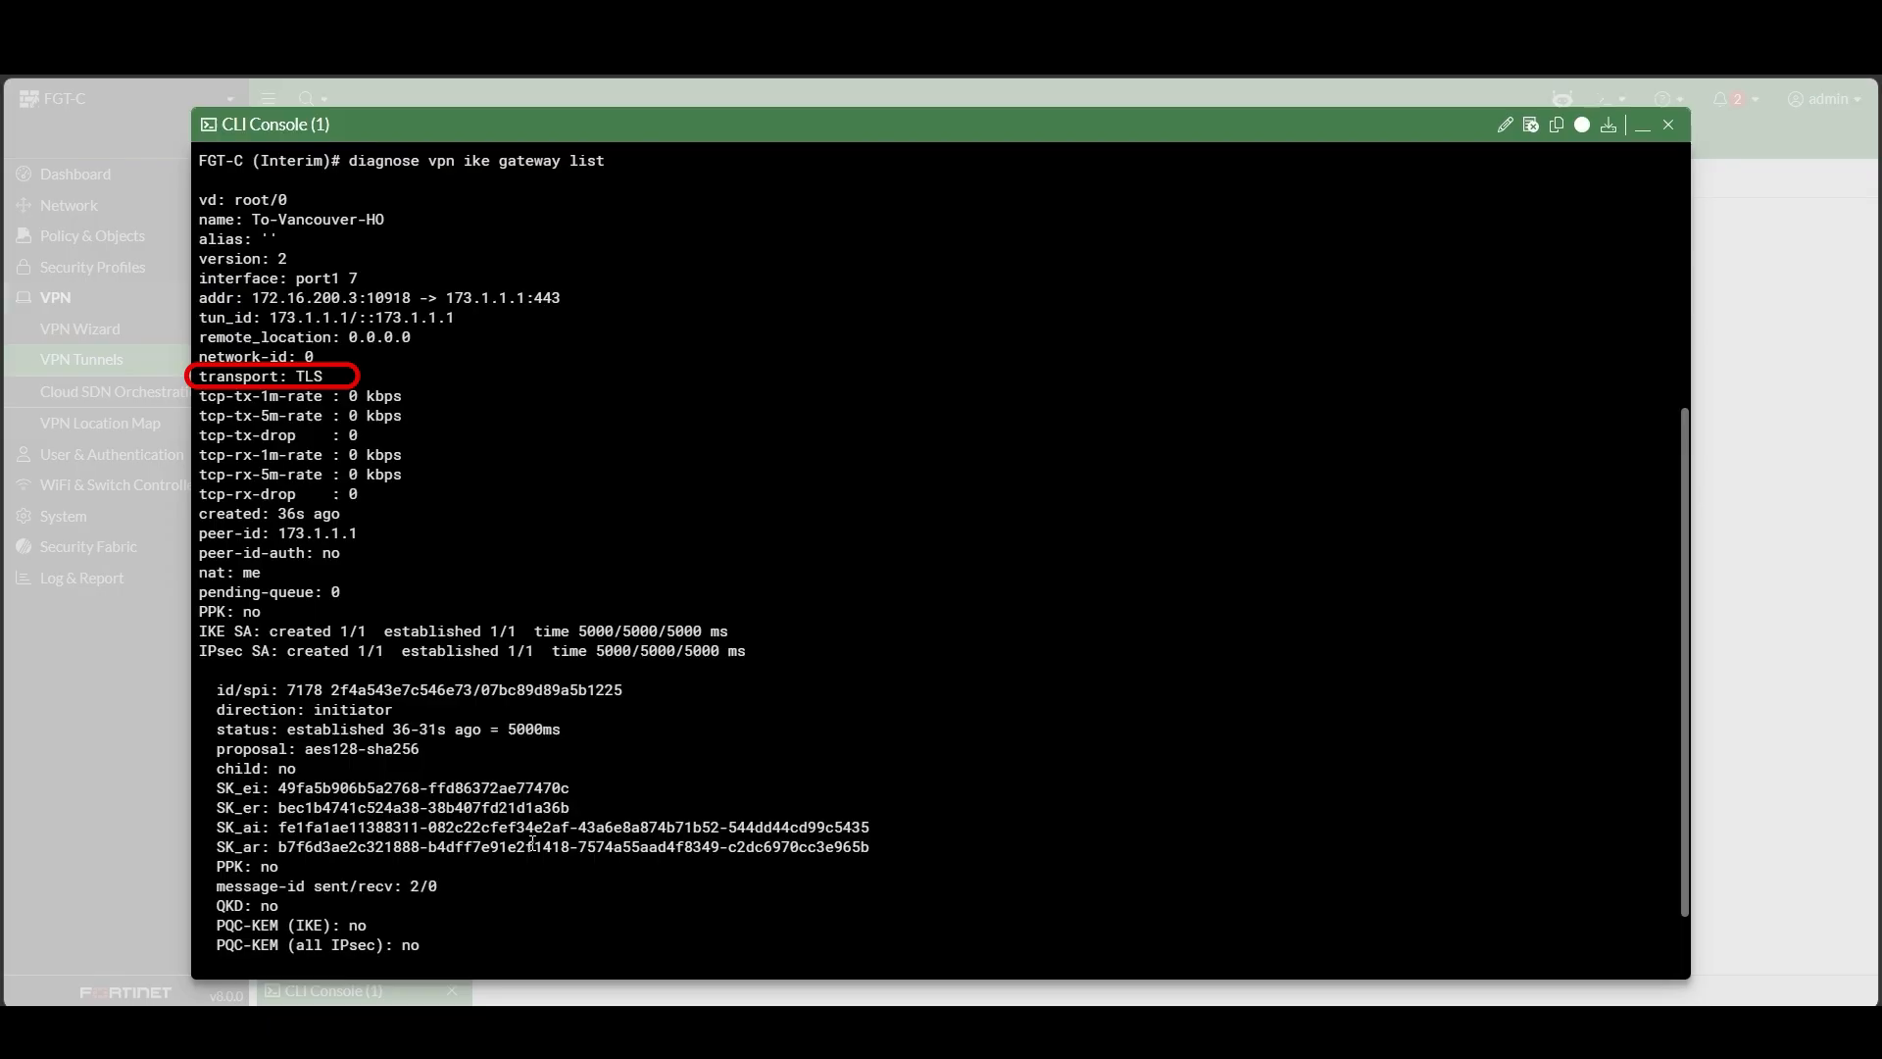